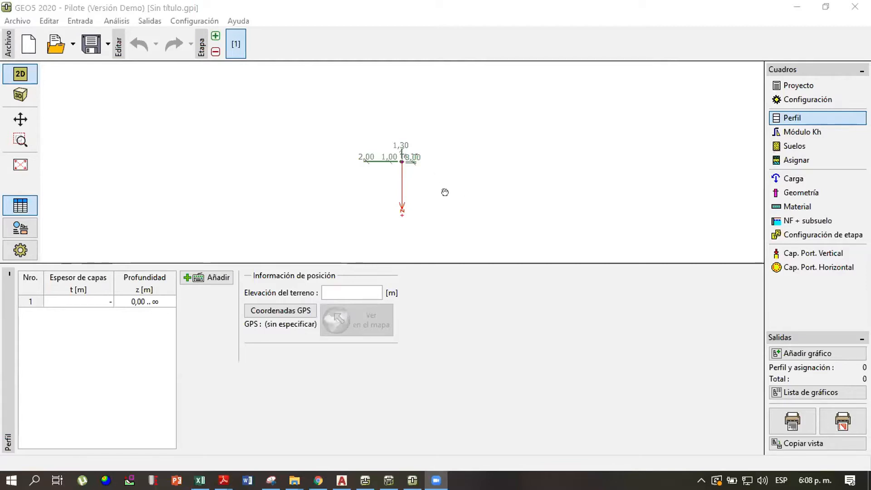
pyautogui.moveTo(434, 176); pyautogui.dragTo(442, 195)
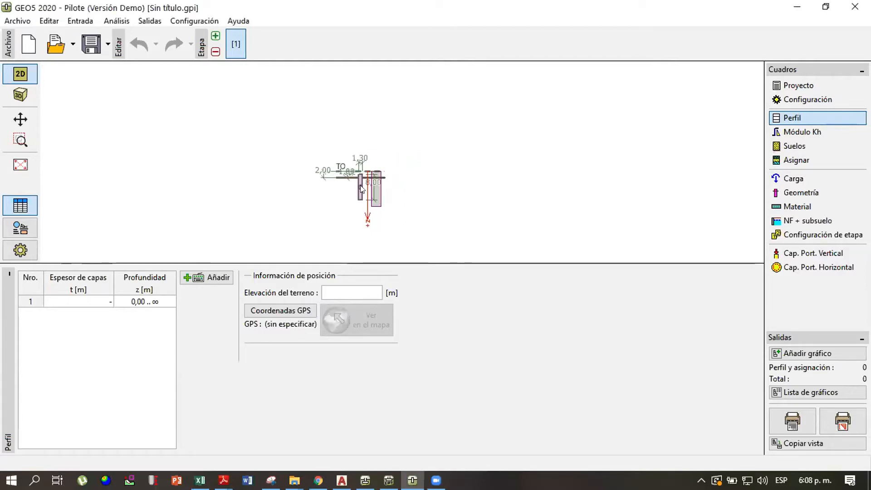
pyautogui.scroll(1, 361, 188)
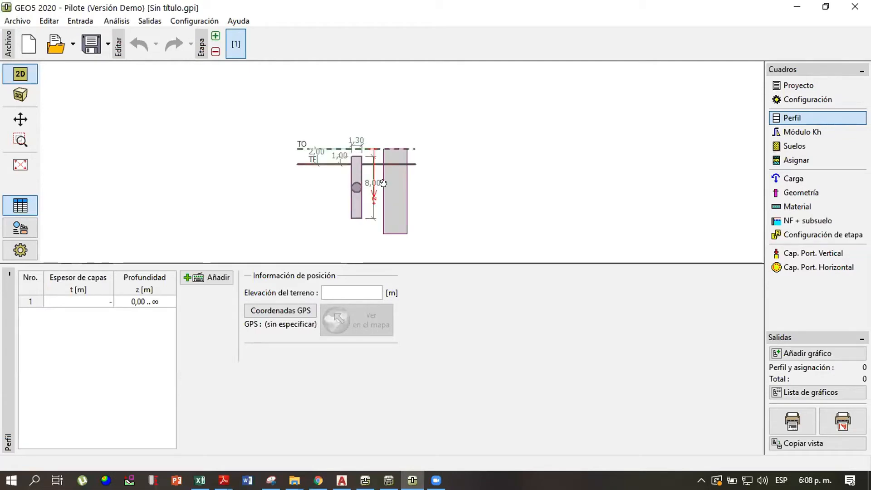
pyautogui.scroll(1, 380, 180)
pyautogui.moveTo(380, 185); pyautogui.dragTo(377, 174)
pyautogui.scroll(-1, 376, 174)
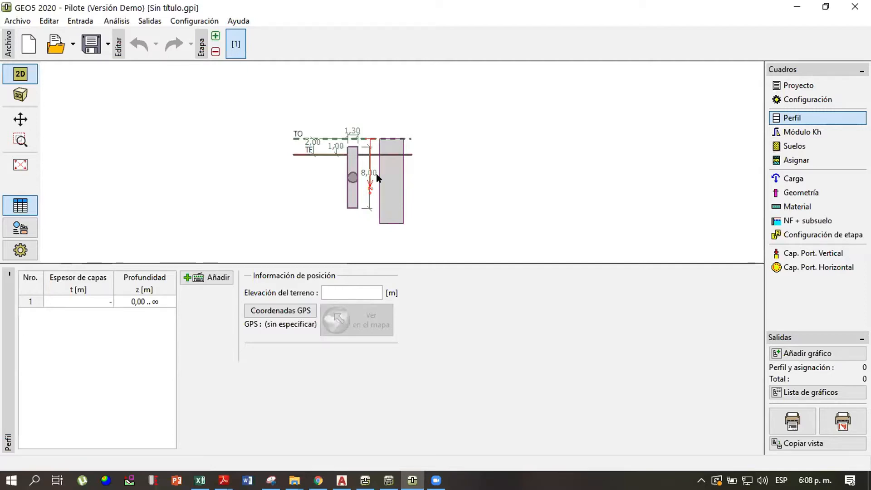
# Switch to the GEO5 Zapata program and choose métrico as the project's unit system
pyautogui.click(365, 480)
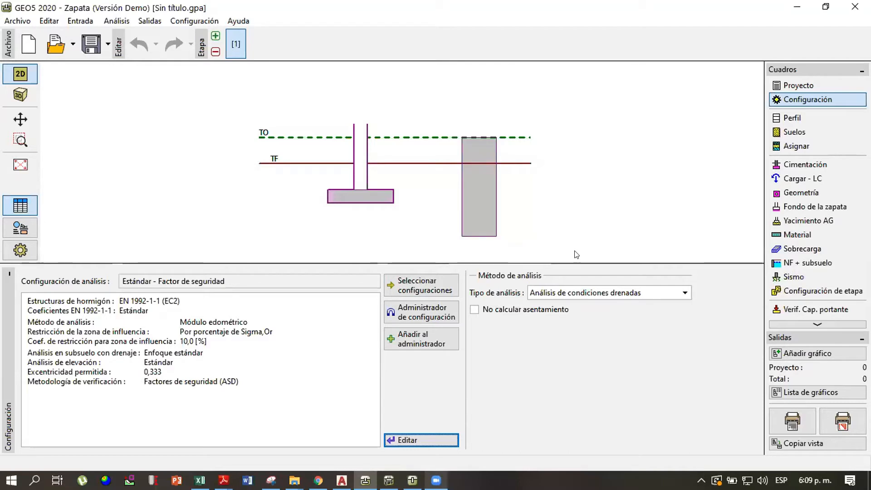
pyautogui.moveTo(374, 188); pyautogui.dragTo(377, 188)
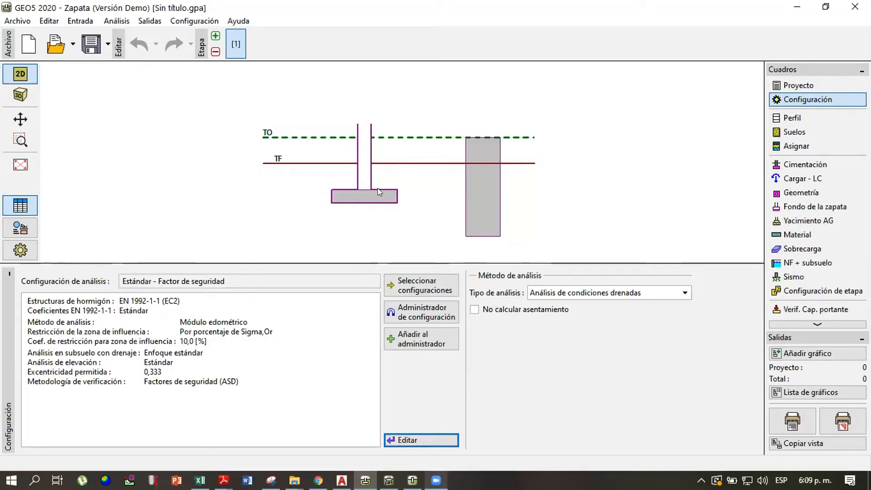
pyautogui.scroll(2, 377, 188)
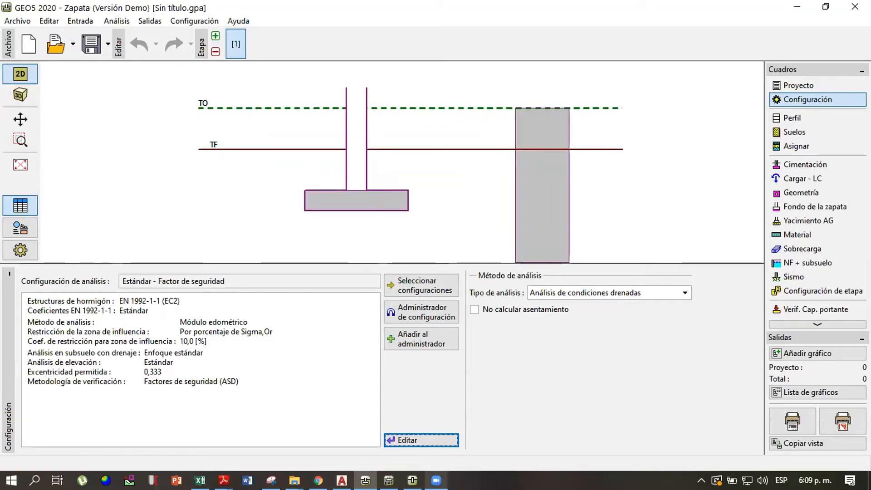
pyautogui.click(828, 81)
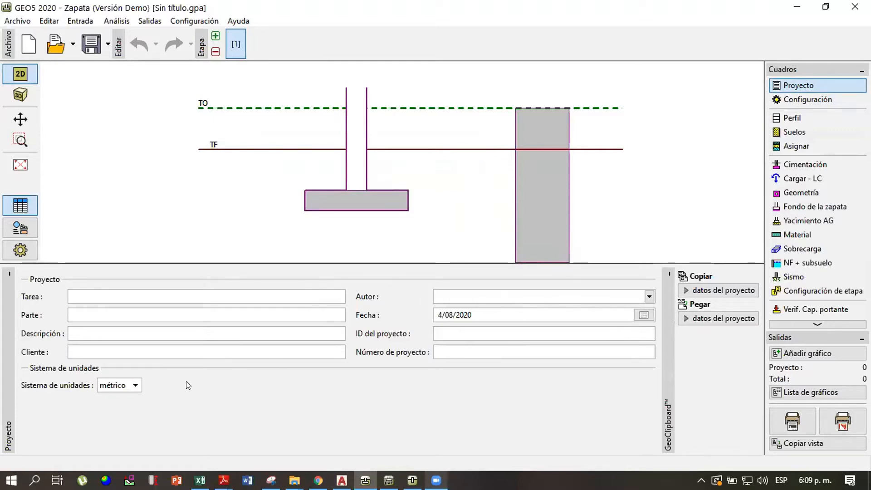
pyautogui.click(131, 385)
pyautogui.click(125, 399)
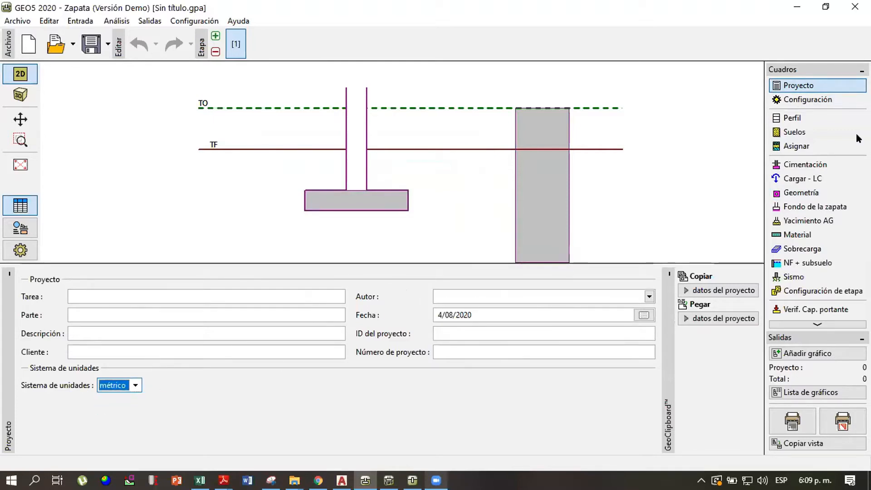
# Edit the current analysis configuration and set the concrete structures standard to ACI 318-11
pyautogui.click(829, 107)
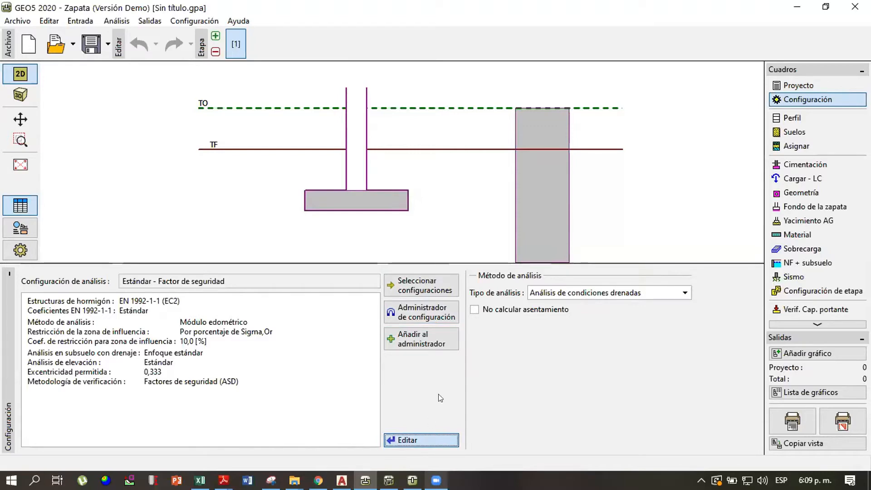
pyautogui.click(422, 439)
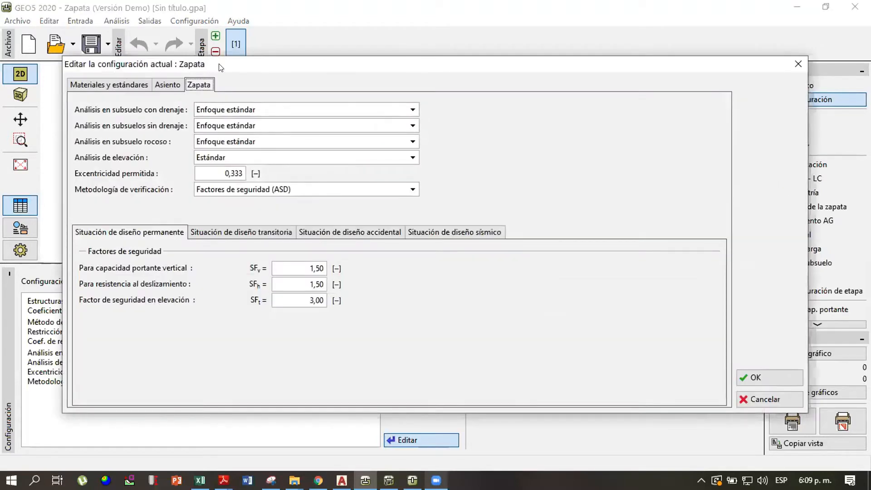
pyautogui.moveTo(218, 64); pyautogui.dragTo(256, 55)
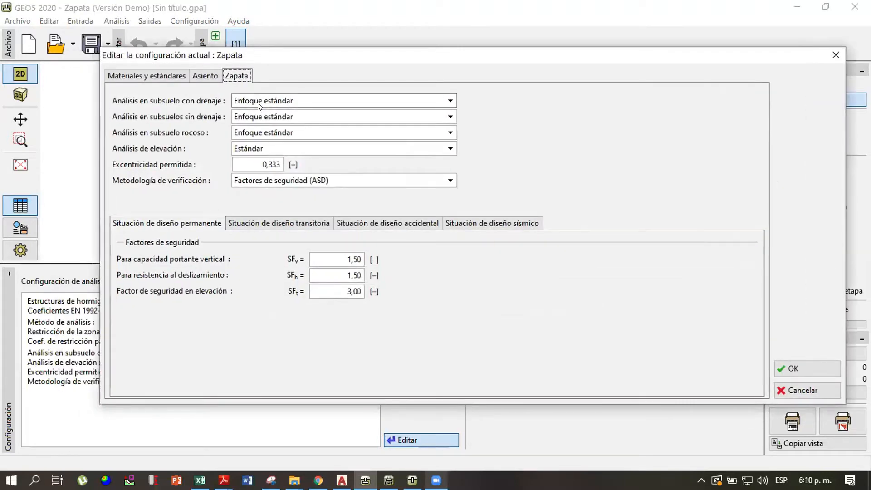
pyautogui.click(169, 77)
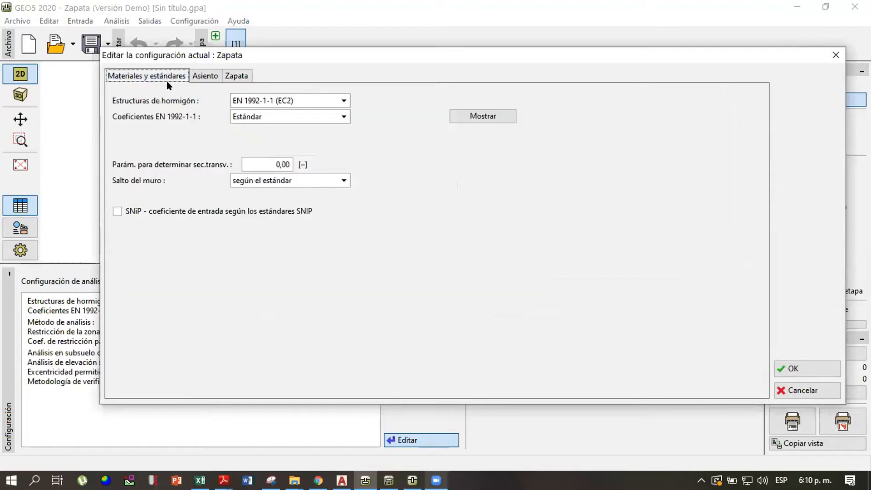
pyautogui.click(270, 103)
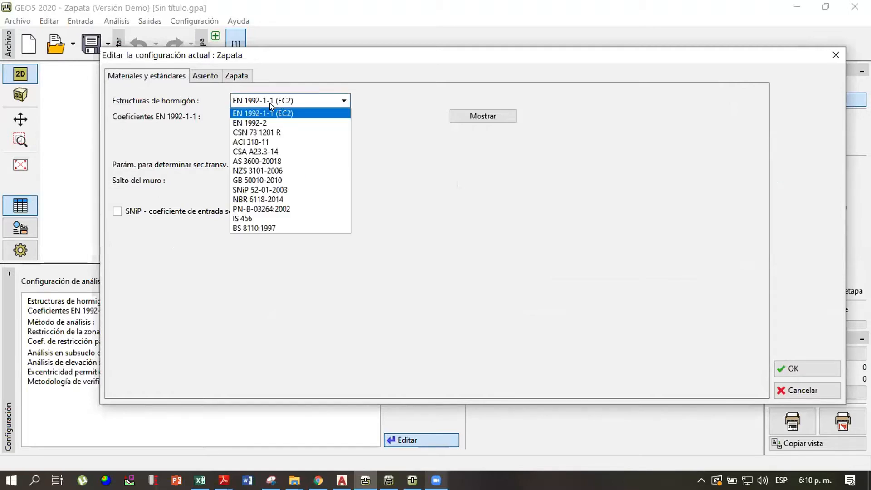
pyautogui.click(312, 140)
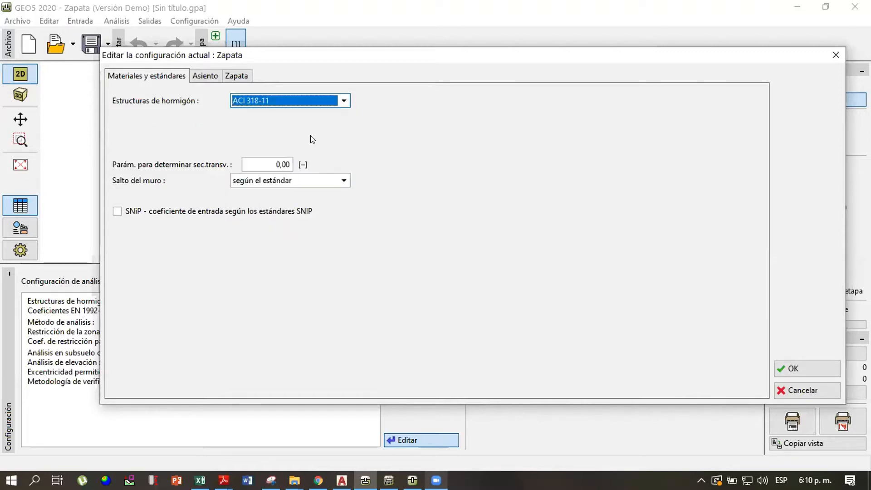
pyautogui.click(298, 98)
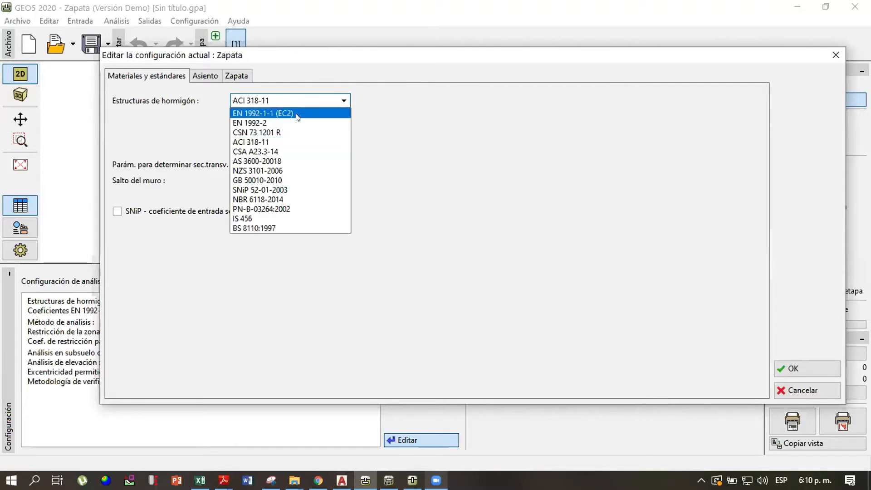
pyautogui.click(297, 140)
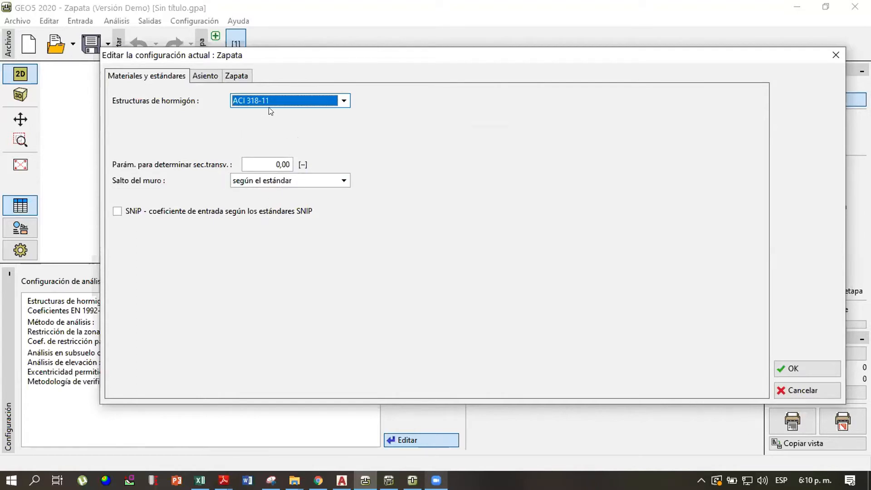
# Review the concrete structures standards offered in the configuration, keeping ACI 318-11 selected
pyautogui.click(205, 78)
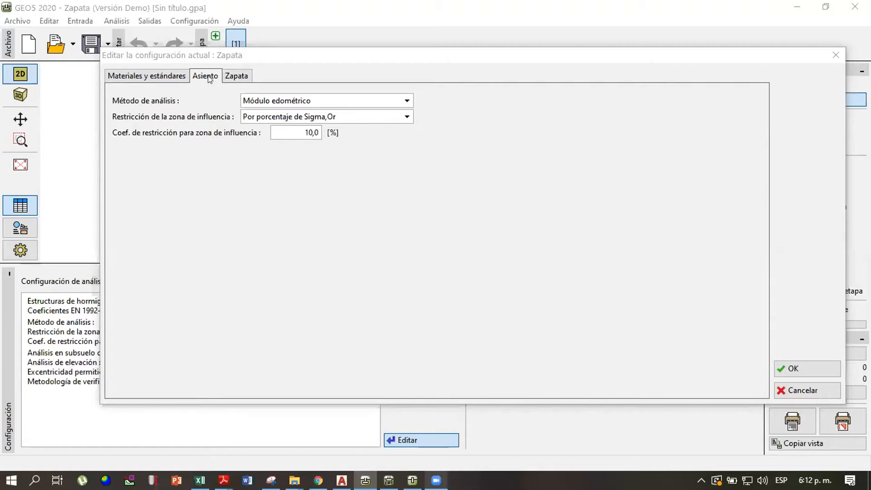
pyautogui.click(164, 75)
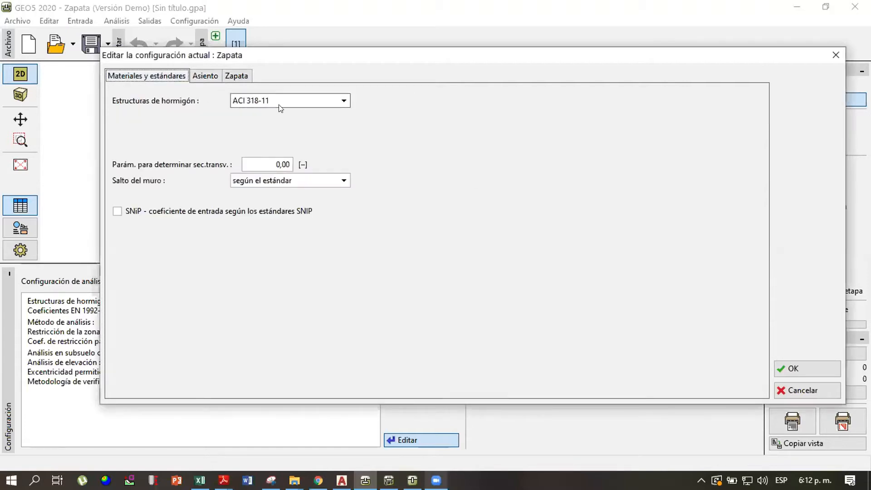
pyautogui.click(297, 103)
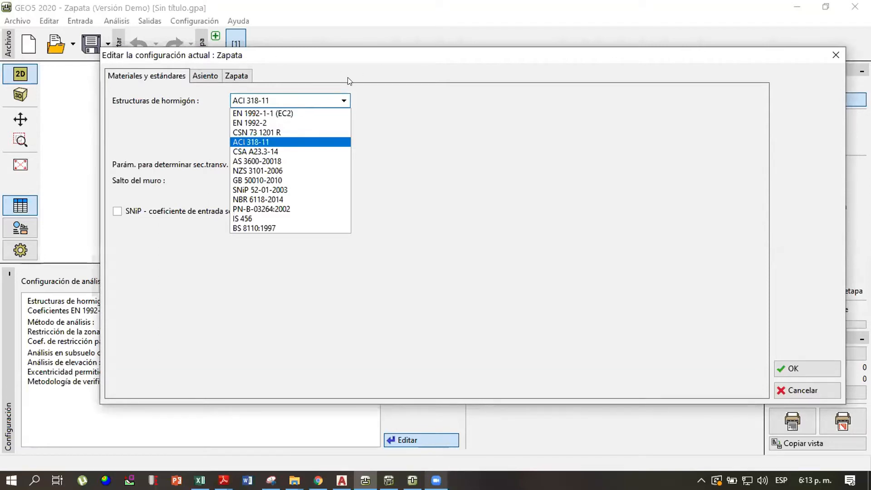
pyautogui.click(520, 86)
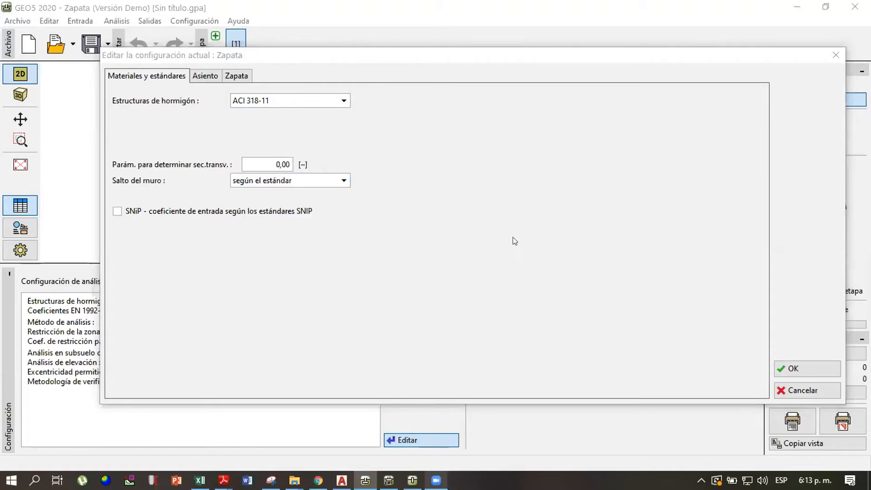
# Examine the analysis methods available for the settlement calculation, keeping Módulo edométrico selected
pyautogui.click(206, 76)
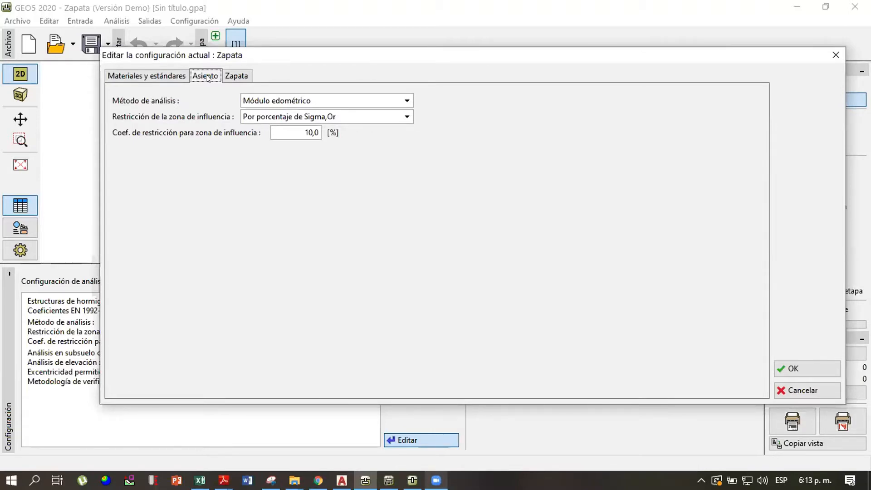
pyautogui.click(373, 101)
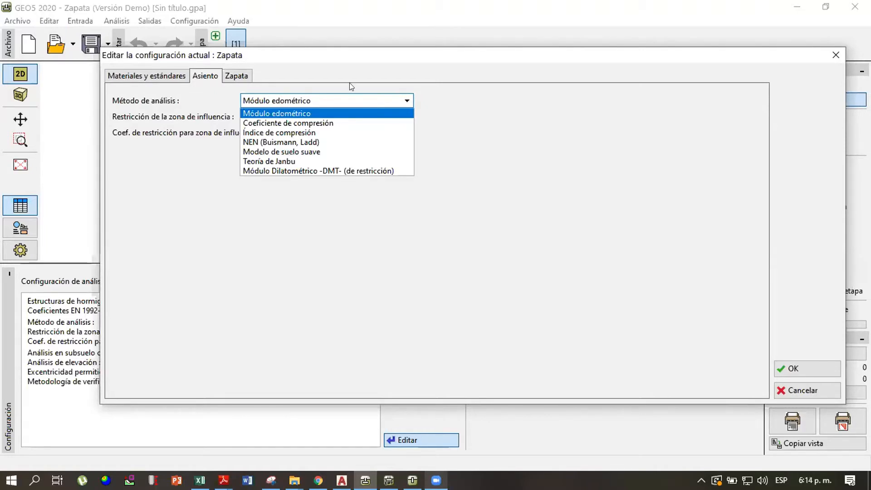
pyautogui.click(282, 107)
pyautogui.click(282, 106)
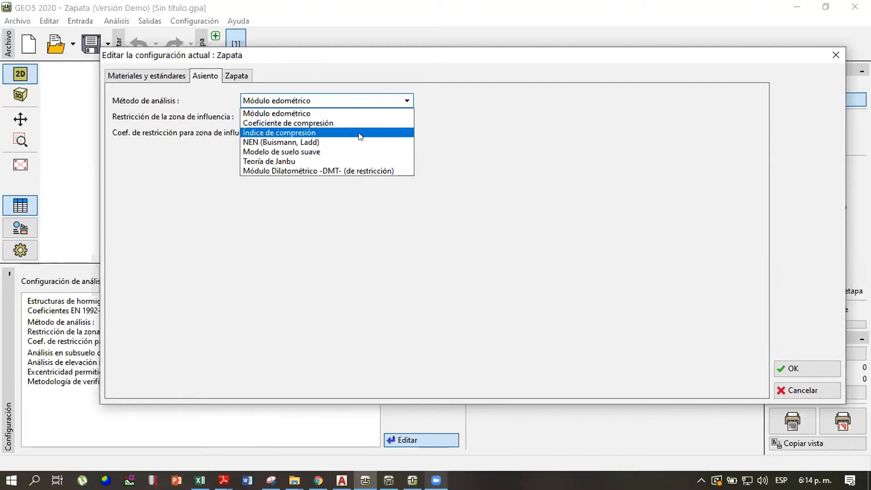
pyautogui.click(352, 116)
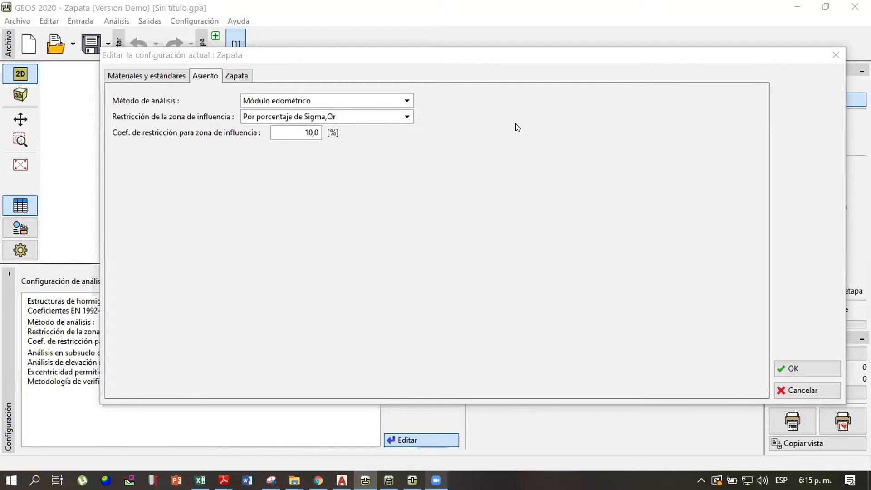
pyautogui.click(406, 106)
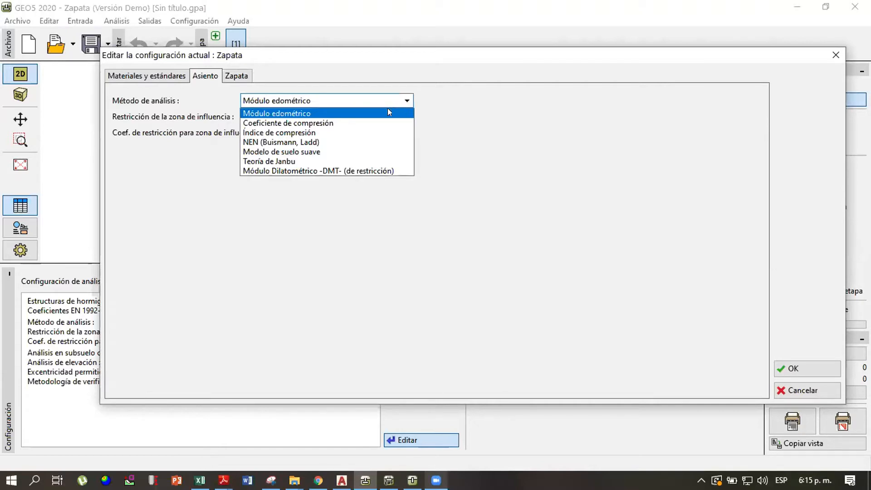
pyautogui.click(370, 131)
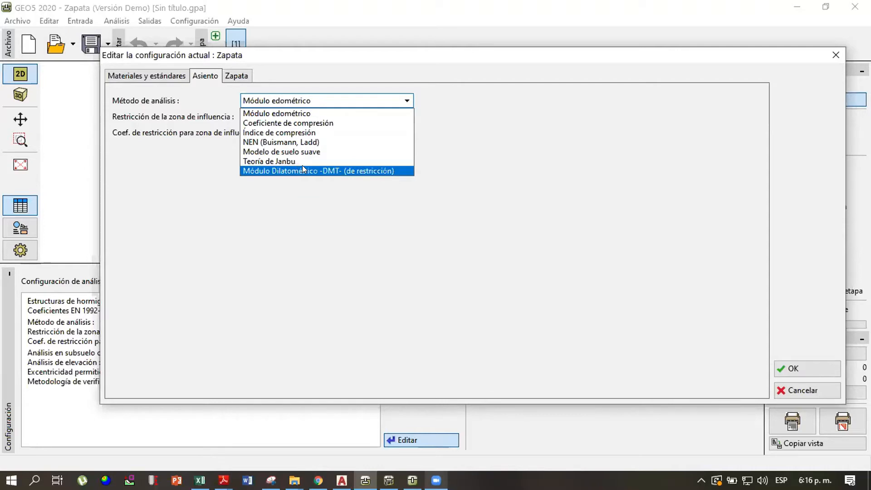
pyautogui.click(320, 182)
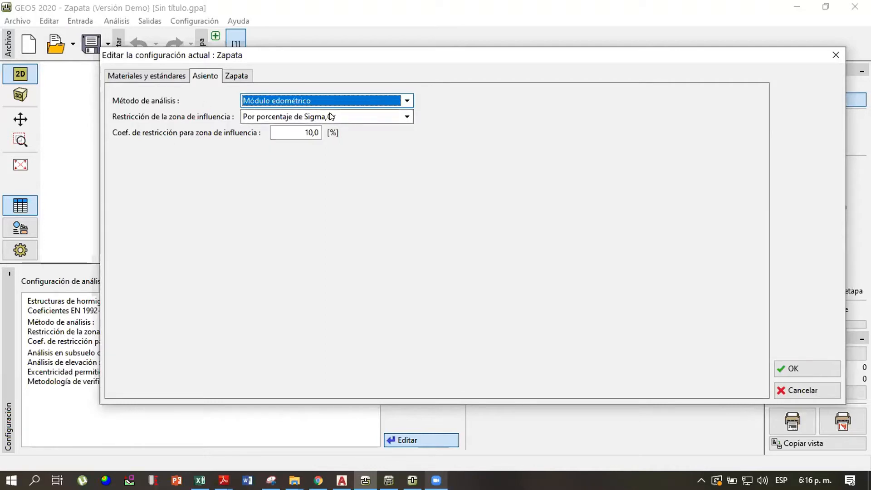
# Try the influence zone restriction "basado en la resistencia estructural", and return it to "Por porcentaje de Sigma,Or"
pyautogui.click(343, 119)
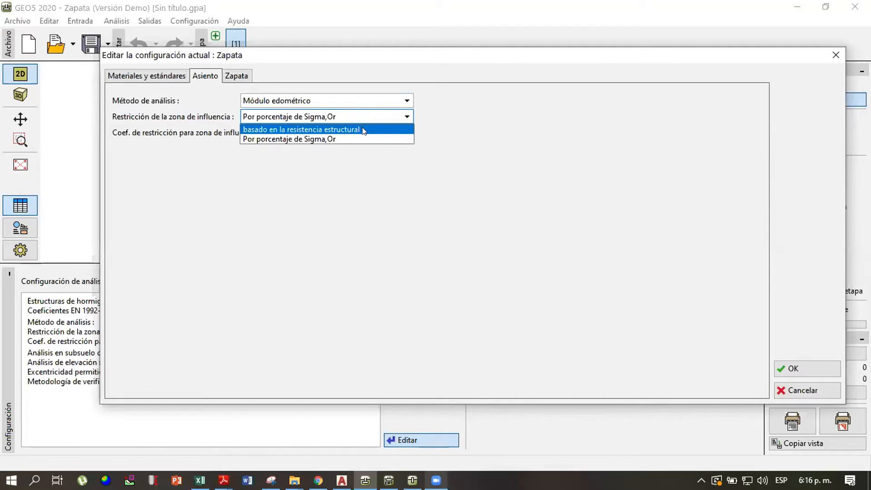
pyautogui.click(338, 130)
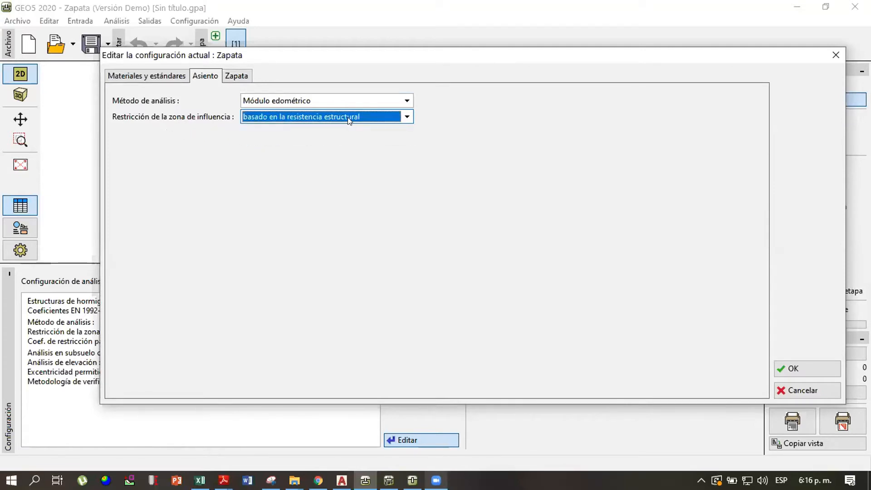
pyautogui.click(349, 118)
pyautogui.click(331, 136)
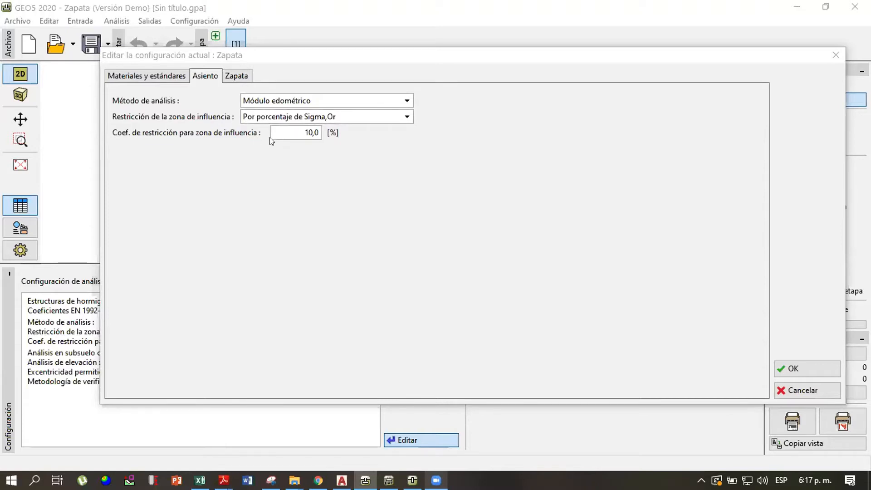
# Review the influence zone restriction coefficient for settlement and the footing's analysis option for drained subsoil
pyautogui.click(280, 133)
pyautogui.moveTo(299, 131); pyautogui.dragTo(326, 132)
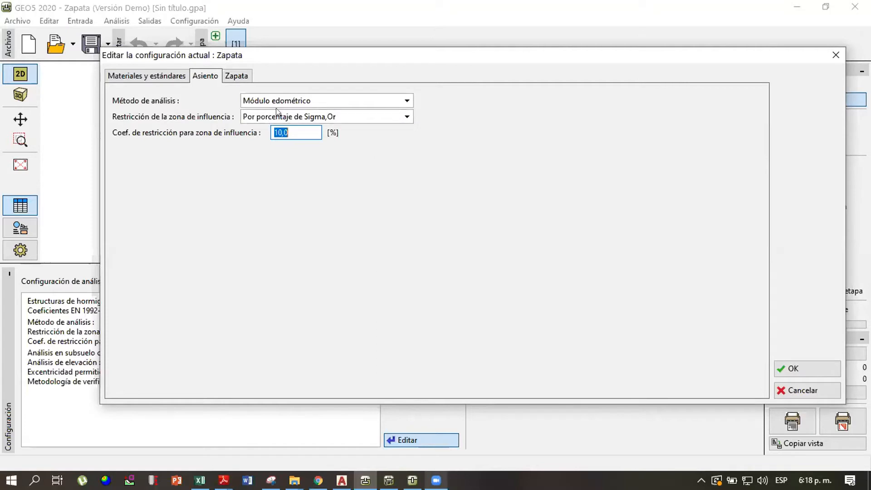
pyautogui.click(359, 104)
pyautogui.click(232, 76)
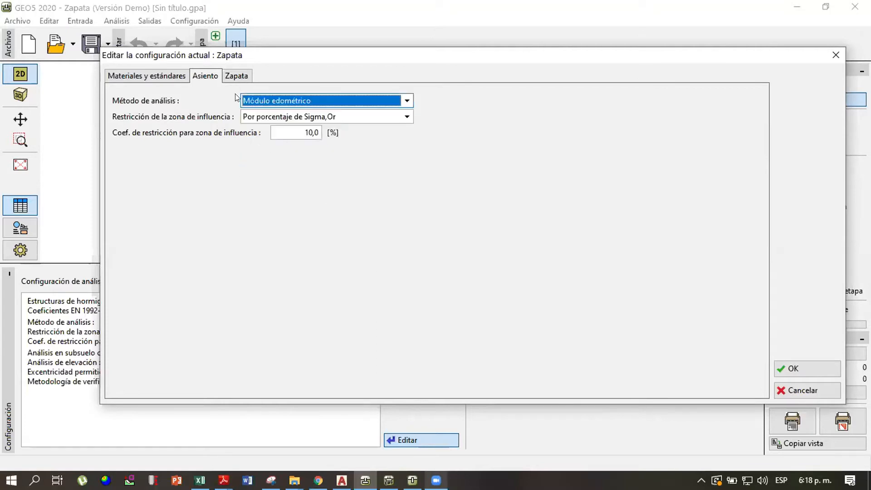
pyautogui.click(232, 76)
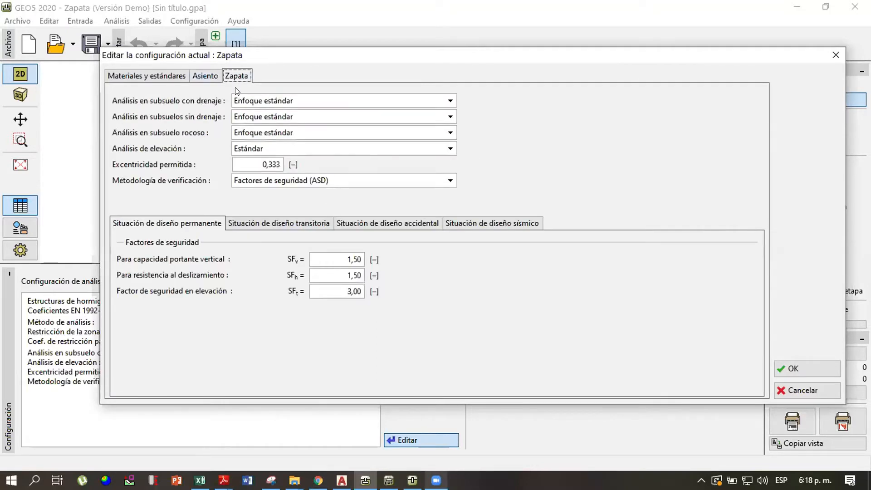
pyautogui.click(417, 104)
pyautogui.click(482, 104)
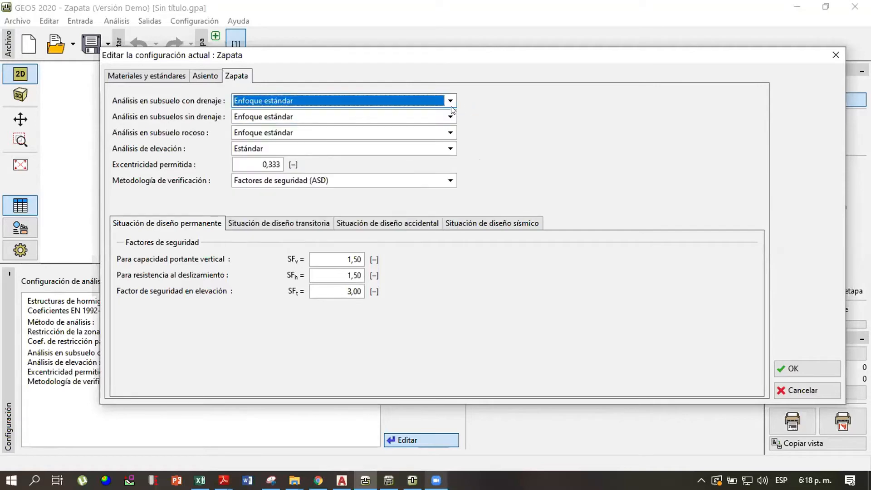
pyautogui.click(205, 76)
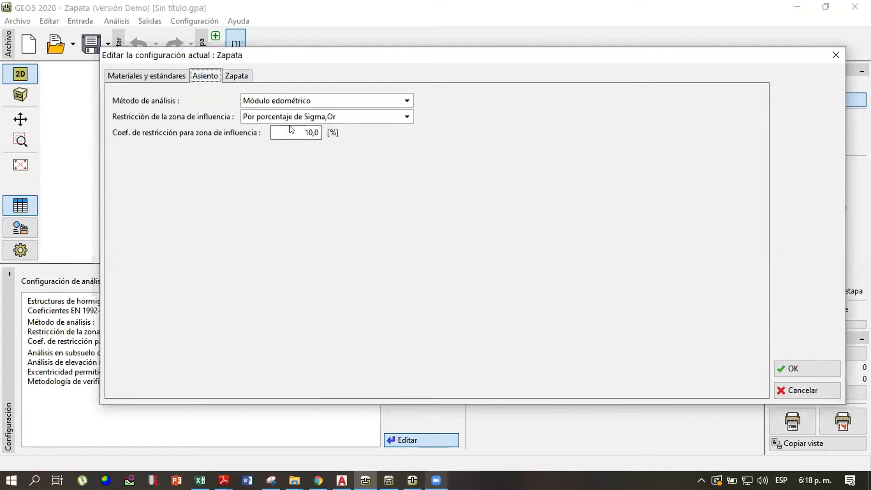
# Review the settlement analysis methods and influence zone restrictions, keeping Módulo edométrico and Por porcentaje de Sigma,Or
pyautogui.click(272, 102)
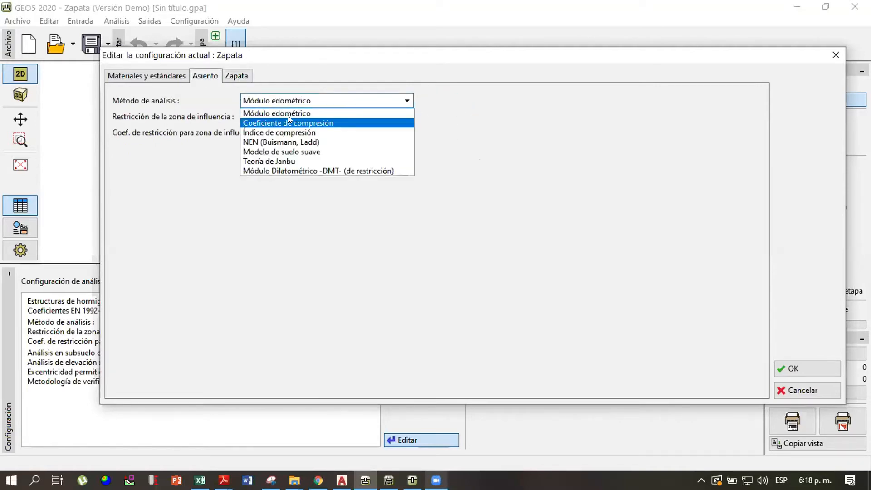
pyautogui.click(428, 126)
pyautogui.click(324, 116)
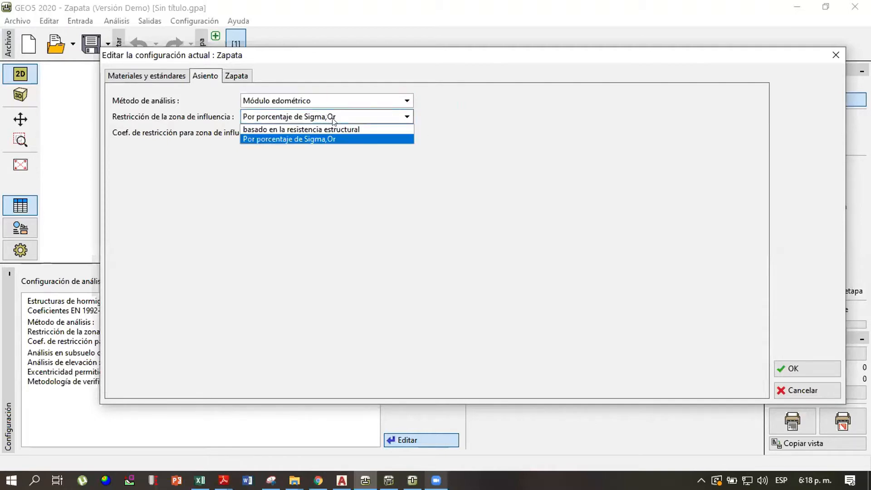
pyautogui.click(320, 139)
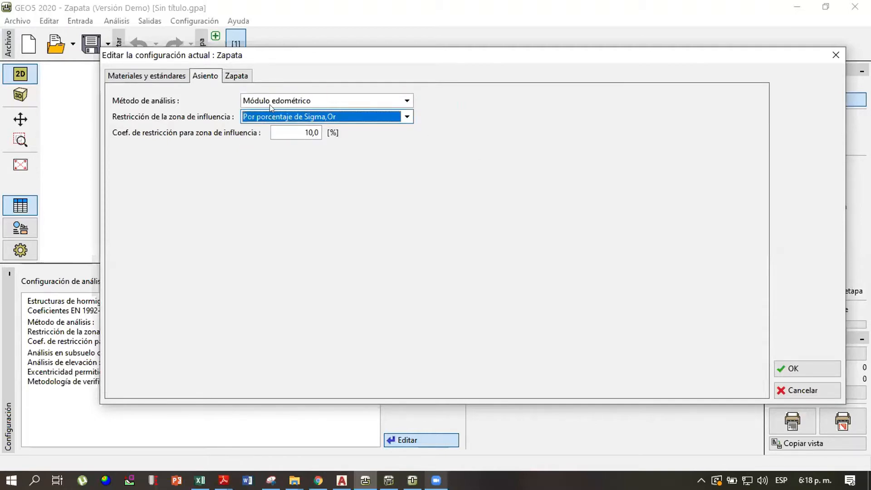
# Review the footing's analysis approaches offered for drained subsoil, keeping Enfoque estándar selected
pyautogui.click(248, 76)
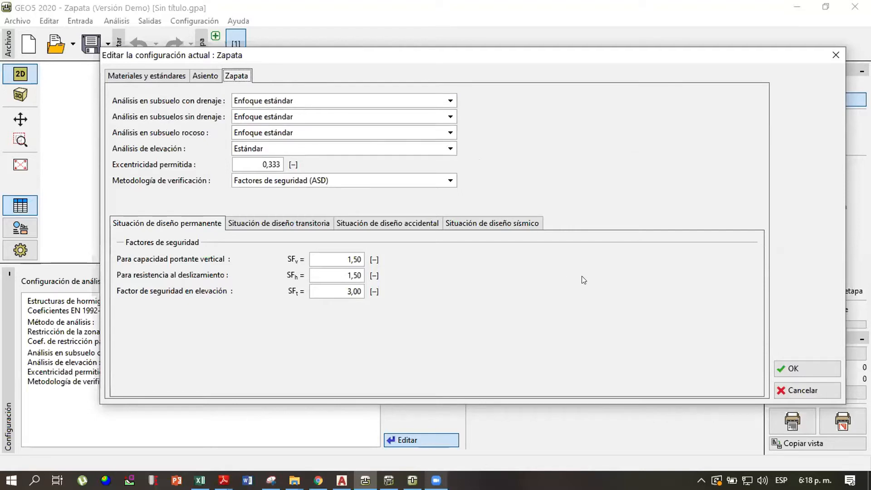
pyautogui.click(636, 83)
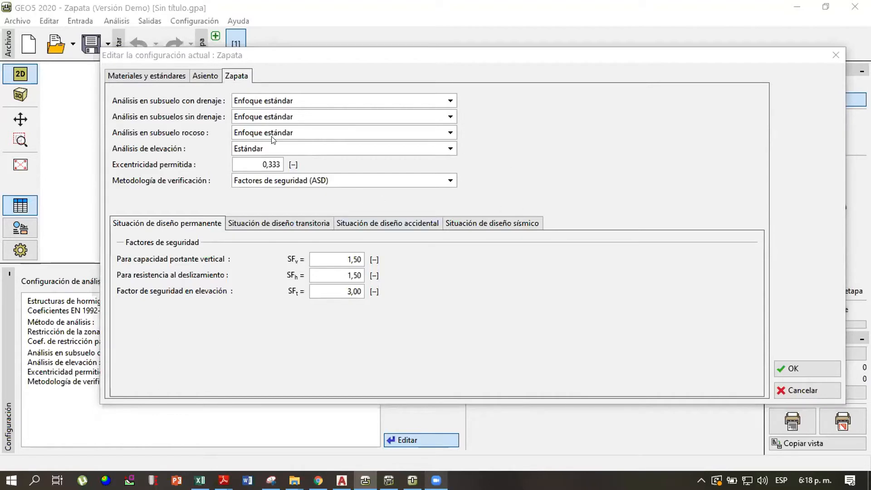
pyautogui.click(267, 104)
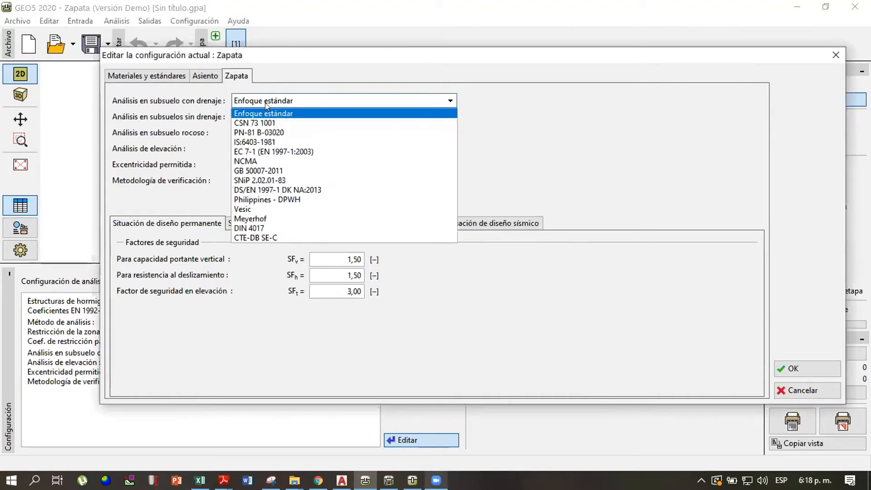
pyautogui.click(275, 67)
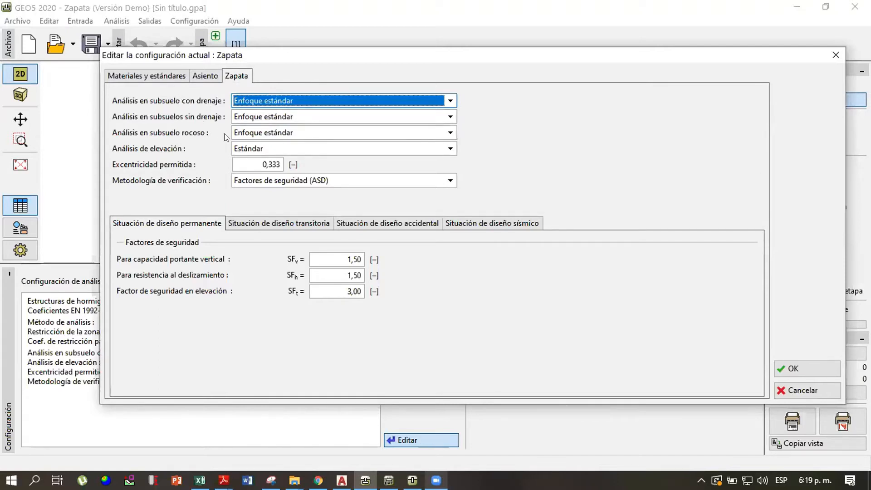
# Examine the analysis approaches for rocky subsoil and recheck those for drained subsoil, keeping Enfoque estándar for both
pyautogui.click(256, 132)
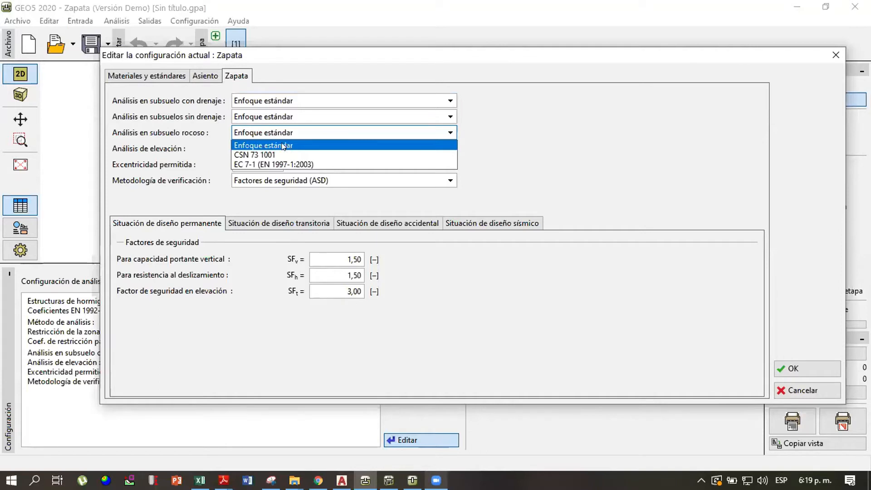
pyautogui.click(515, 147)
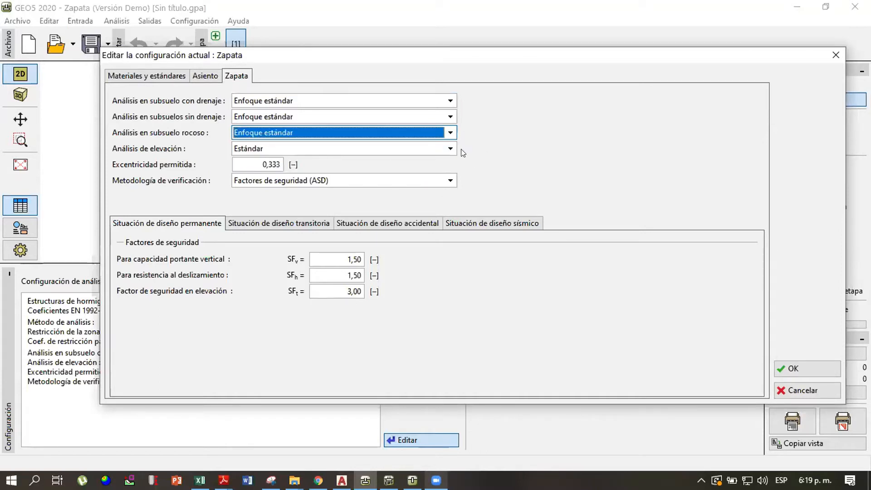
pyautogui.click(442, 135)
pyautogui.click(441, 133)
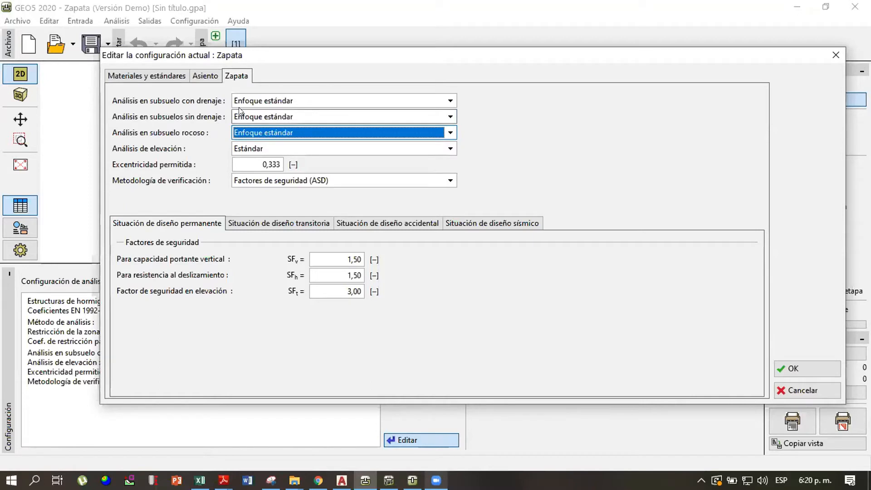
pyautogui.click(303, 105)
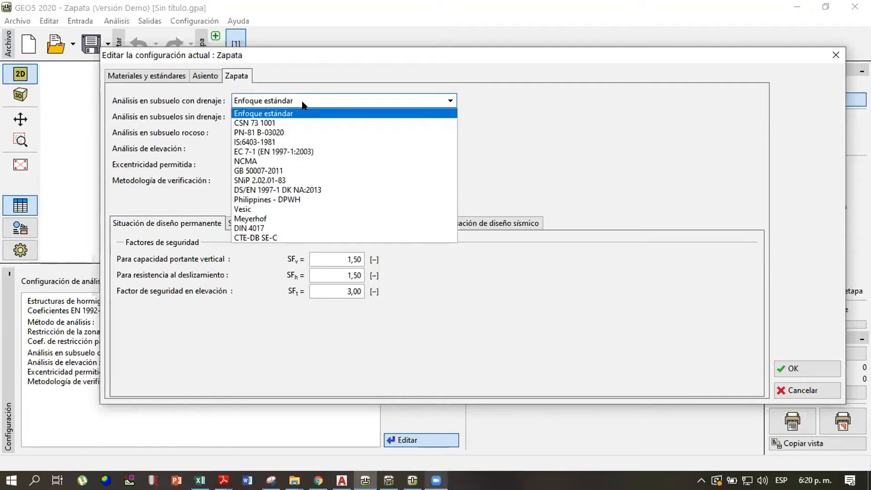
pyautogui.click(269, 115)
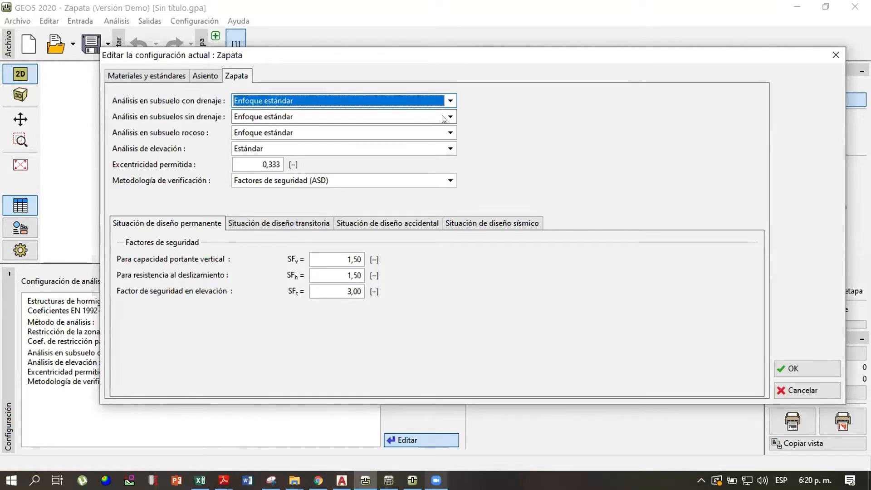
# Set the footing's permitted eccentricity (Excentricidad permitida) to 0,167
pyautogui.moveTo(445, 64); pyautogui.dragTo(440, 54)
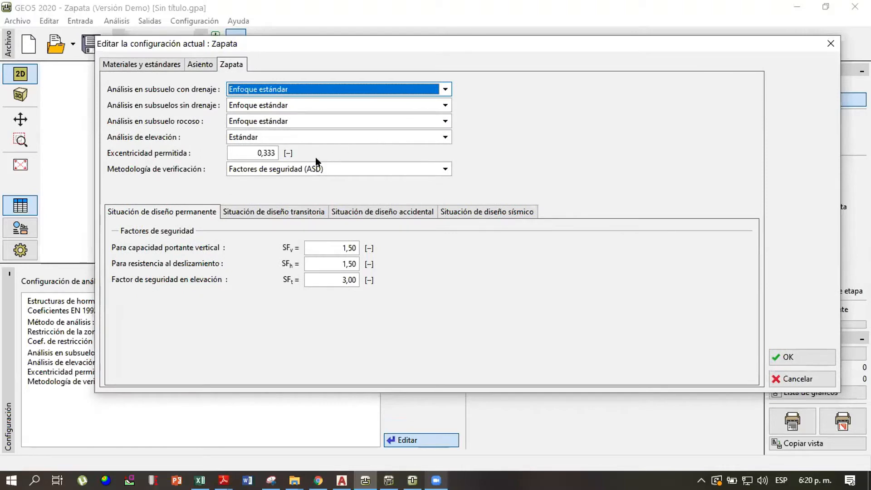
pyautogui.doubleClick(266, 151)
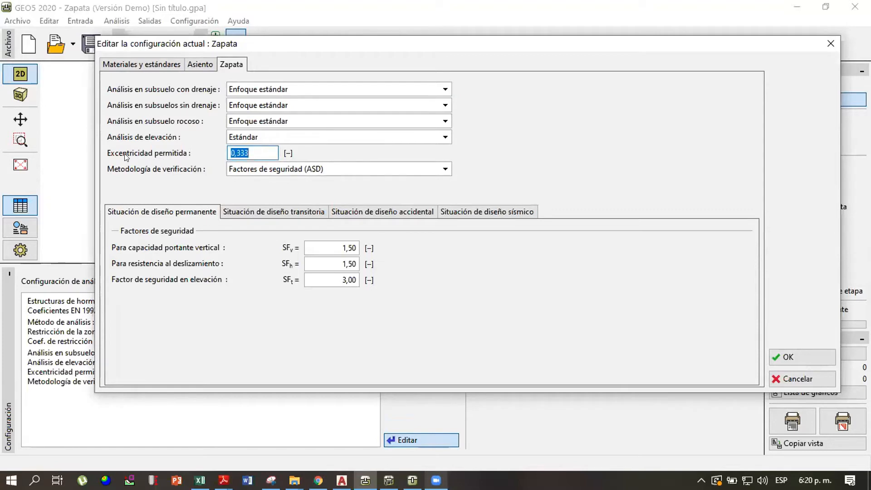
pyautogui.click(260, 152)
pyautogui.moveTo(235, 153); pyautogui.dragTo(249, 152)
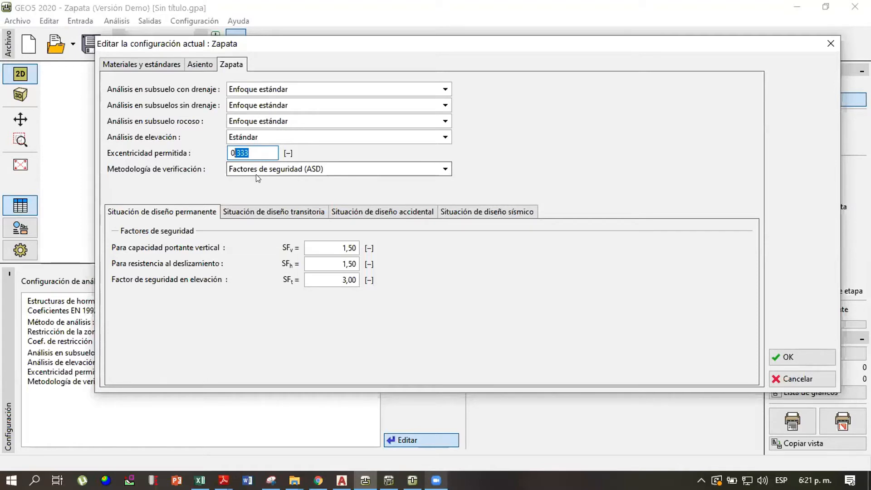
pyautogui.moveTo(260, 150); pyautogui.dragTo(220, 148)
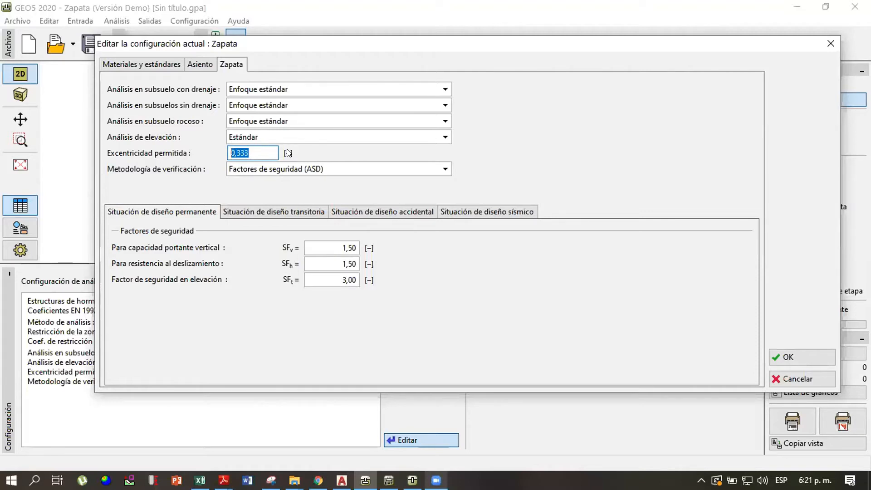
pyautogui.click(250, 150)
pyautogui.moveTo(250, 150); pyautogui.dragTo(232, 150)
pyautogui.click(249, 151)
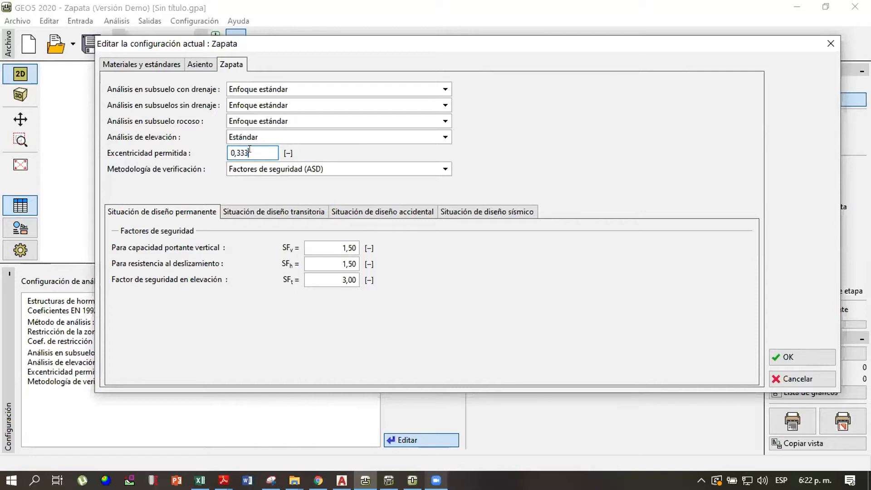
pyautogui.moveTo(249, 151); pyautogui.dragTo(229, 156)
pyautogui.write('0,1')
pyautogui.write('6')
pyautogui.write('6')
pyautogui.press('BackSpace')
pyautogui.write('7')
pyautogui.press('BackSpace')
pyautogui.press('BackSpace')
pyautogui.press('BackSpace')
pyautogui.write('25')
pyautogui.press('BackSpace')
pyautogui.press('BackSpace')
pyautogui.press('BackSpace')
pyautogui.write(',167')
# Review the verification methodologies offered for the footing, keeping Factores de seguridad (ASD)
pyautogui.click(419, 169)
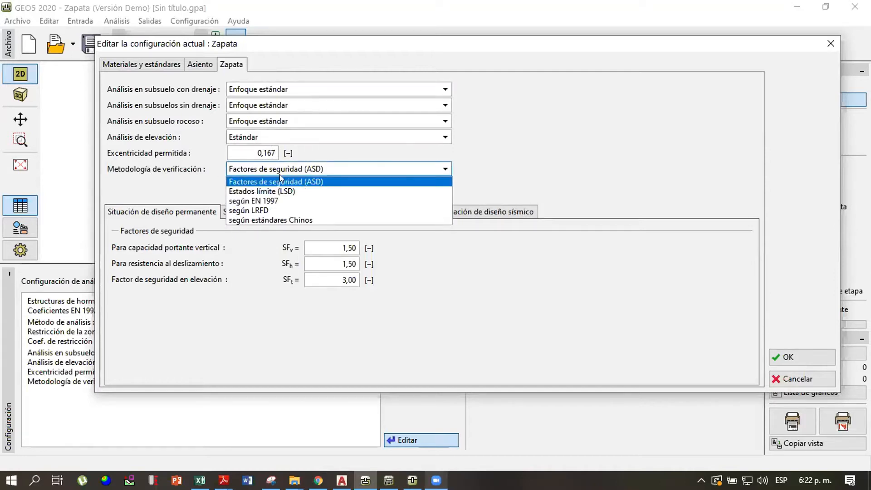
pyautogui.click(331, 181)
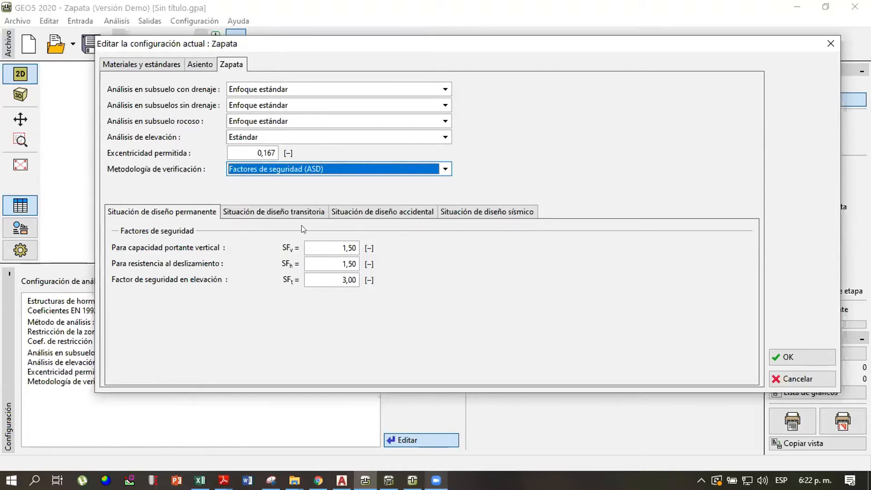
pyautogui.moveTo(354, 47); pyautogui.dragTo(343, 46)
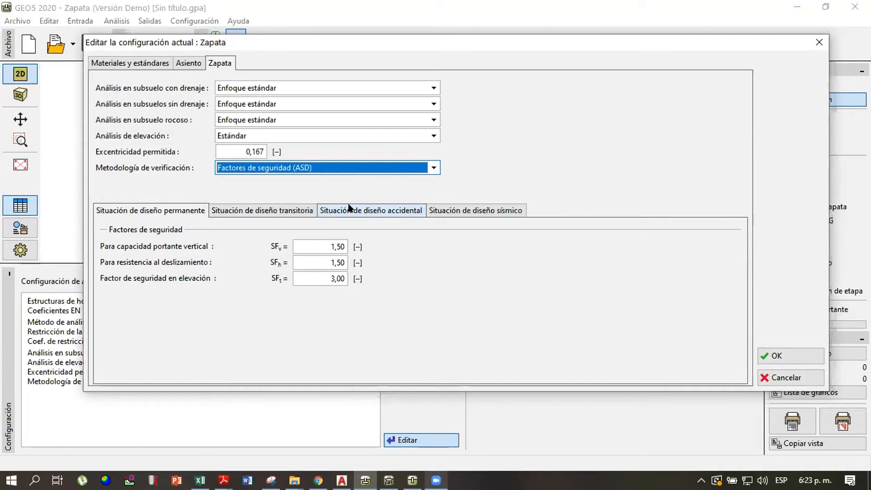
# Set the permanent design situation's safety factors to 3 for vertical bearing capacity, 1,5 for sliding resistance and 1,5 for uplift
pyautogui.click(327, 245)
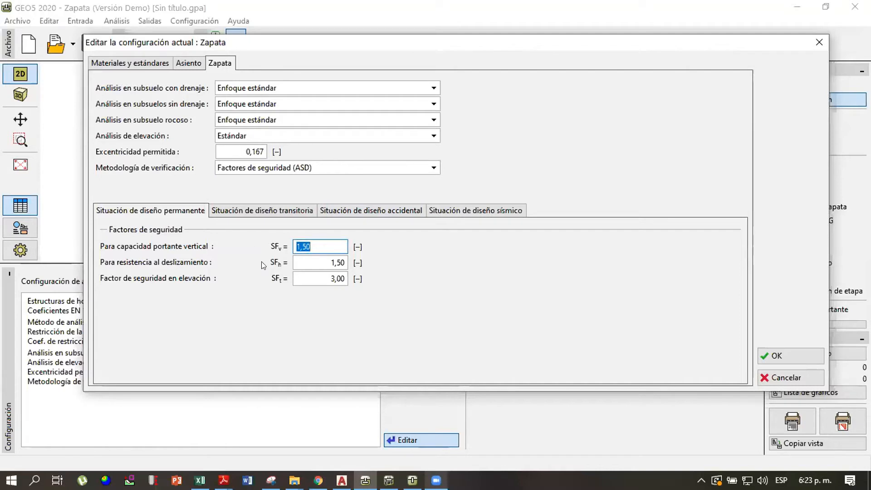
pyautogui.write('3')
pyautogui.press('Tab')
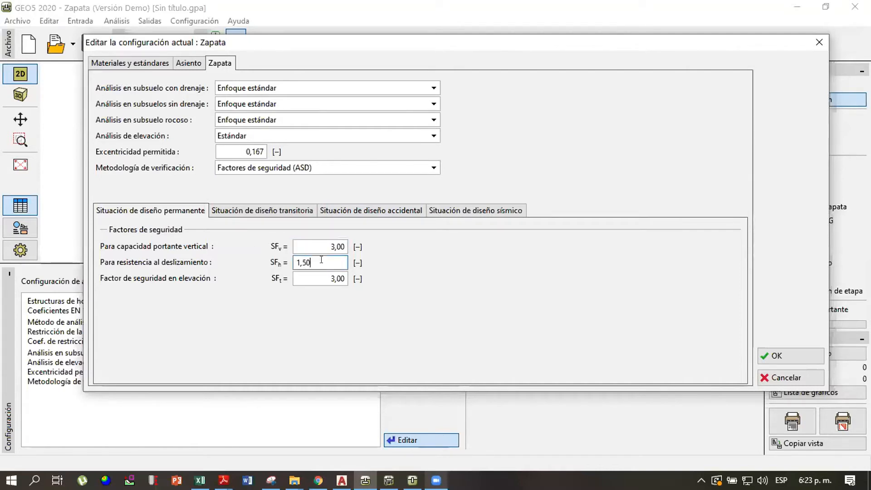
pyautogui.hotkey('shift', 'Tab')
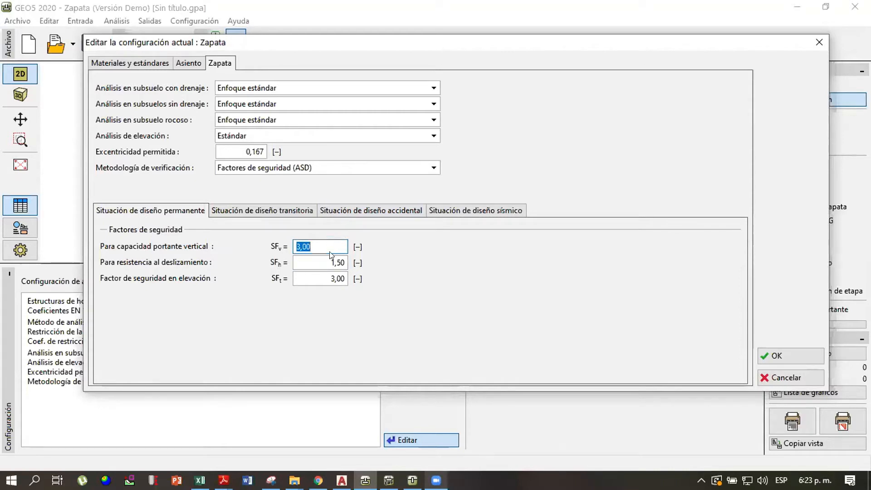
pyautogui.click(331, 260)
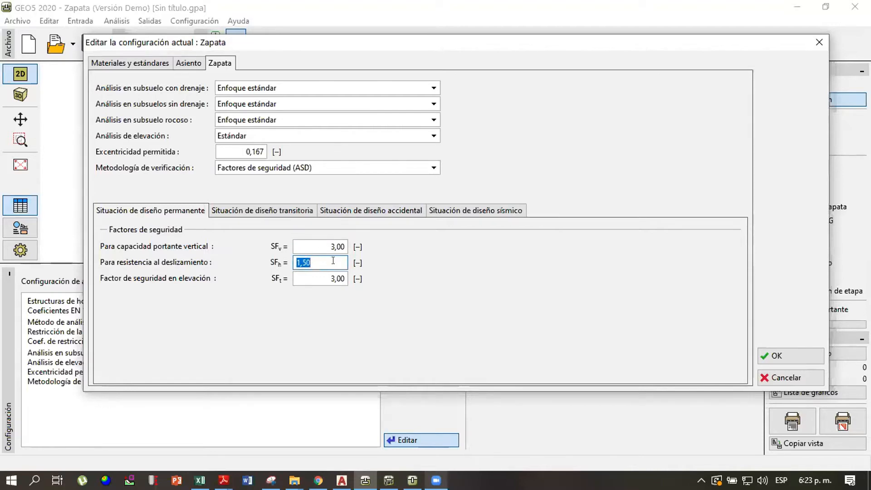
pyautogui.write('1,5')
pyautogui.click(335, 276)
pyautogui.write('1,5')
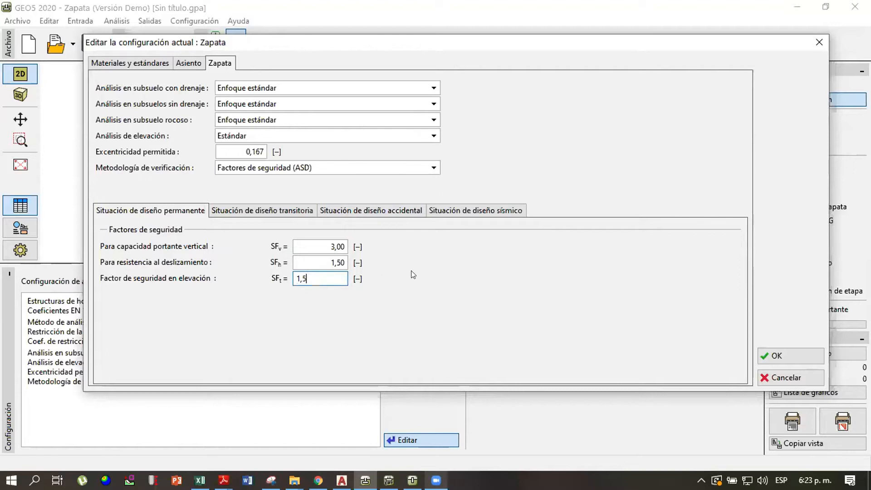
# Review the safety factors of the transient, accidental and seismic design situations, and return to the permanent one
pyautogui.click(266, 210)
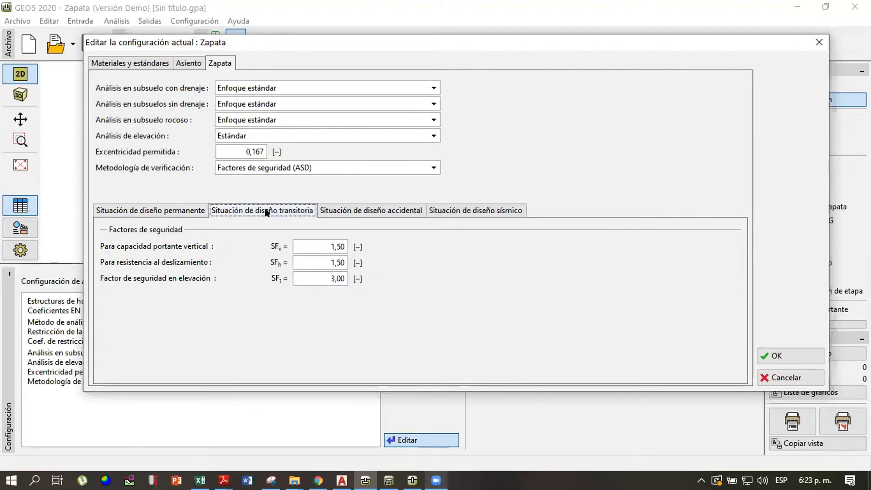
pyautogui.click(341, 211)
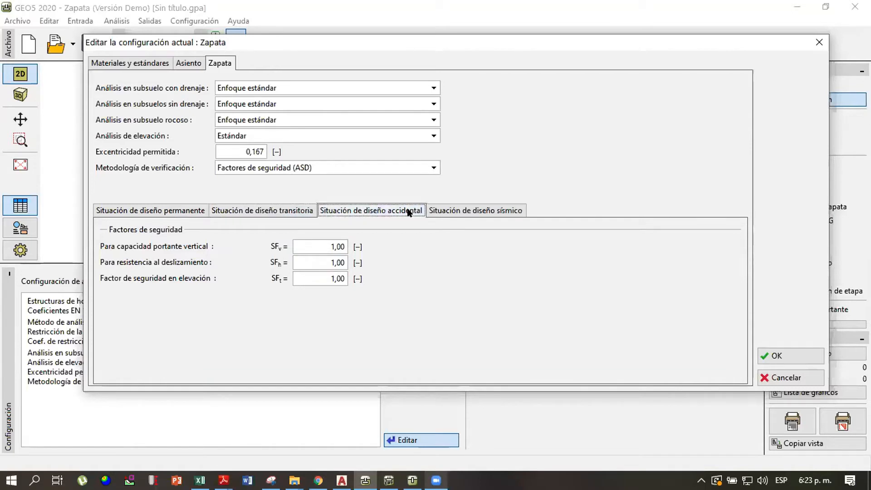
pyautogui.click(443, 211)
pyautogui.click(398, 213)
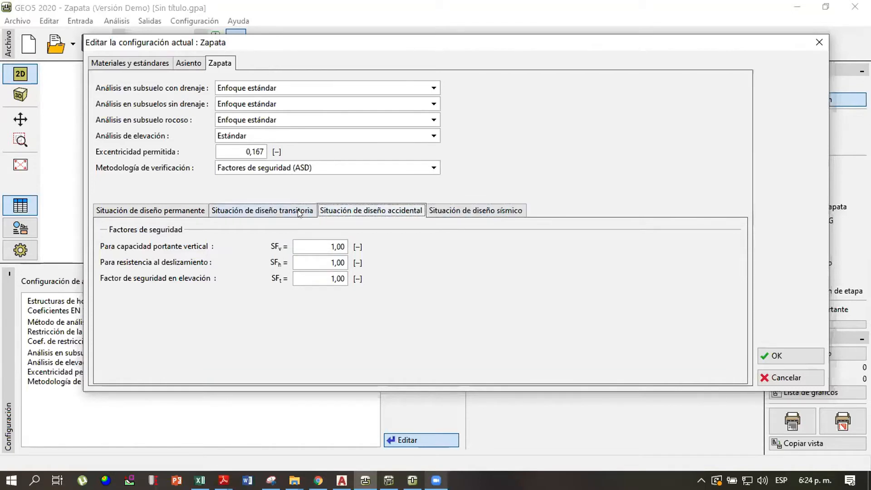
pyautogui.click(291, 212)
pyautogui.click(190, 212)
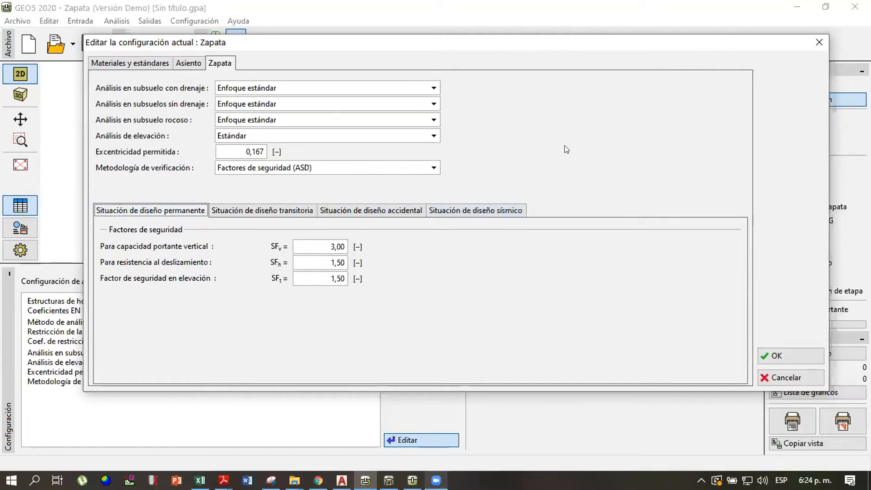
# Check the approaches for undrained subsoil, keeping Enfoque estándar, and accept the edited analysis configuration
pyautogui.click(290, 87)
pyautogui.click(288, 86)
pyautogui.click(260, 100)
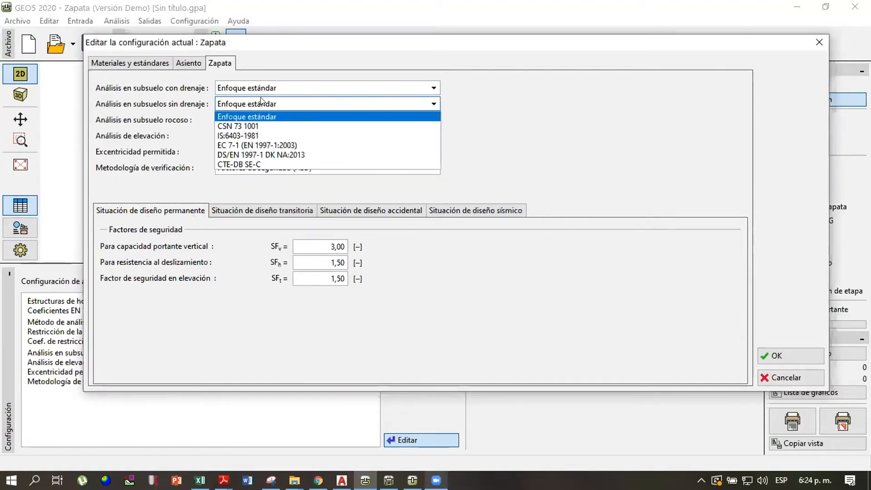
pyautogui.click(260, 100)
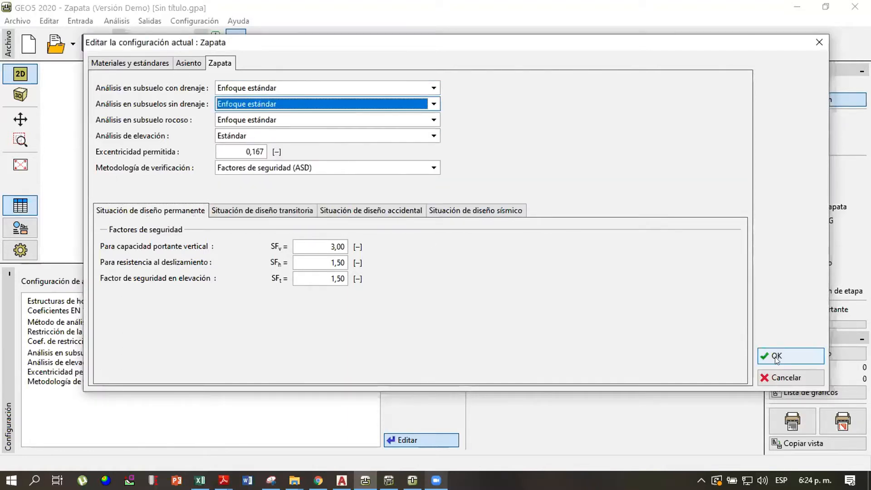
pyautogui.click(806, 357)
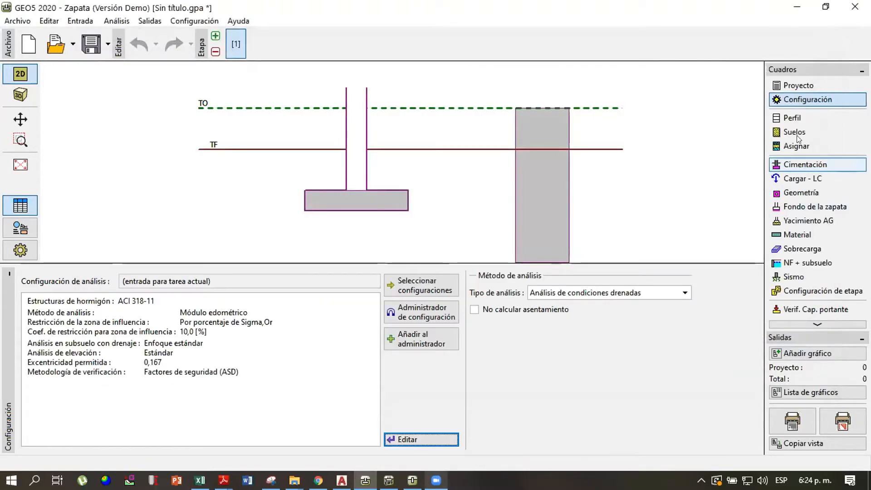
# Divide the soil profile into layers by adding interfaces at depths of 3, 4 and 2 m
pyautogui.click(807, 116)
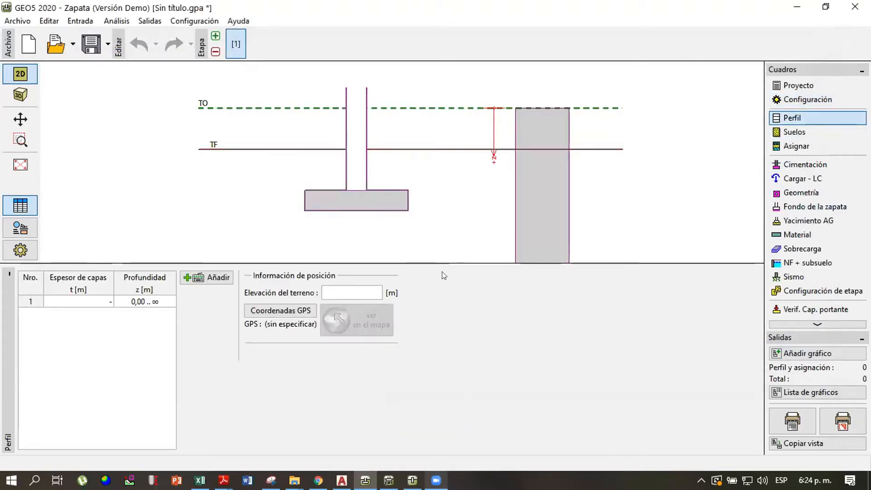
pyautogui.click(209, 278)
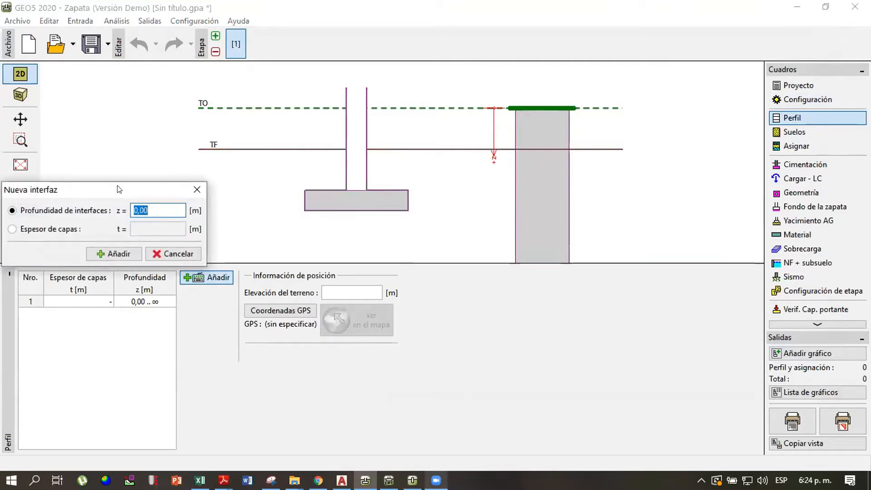
pyautogui.moveTo(117, 191); pyautogui.dragTo(160, 153)
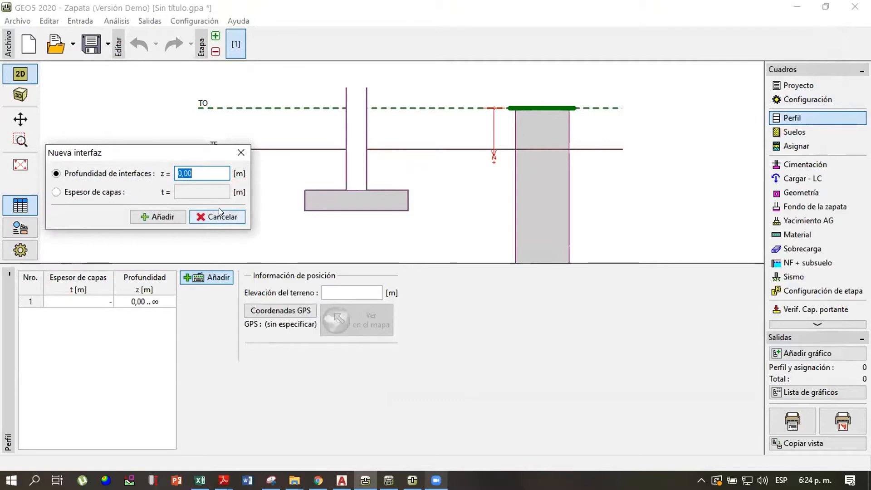
pyautogui.press('BackSpace')
pyautogui.write('3')
pyautogui.click(181, 219)
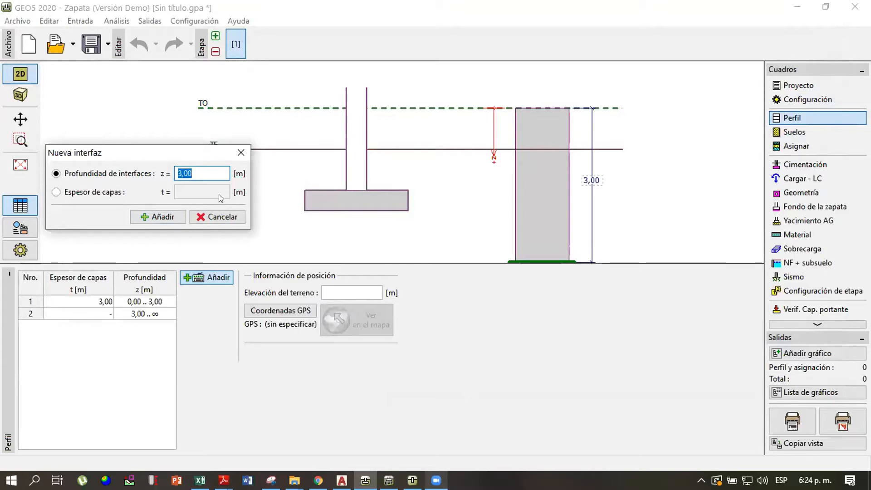
pyautogui.write('4')
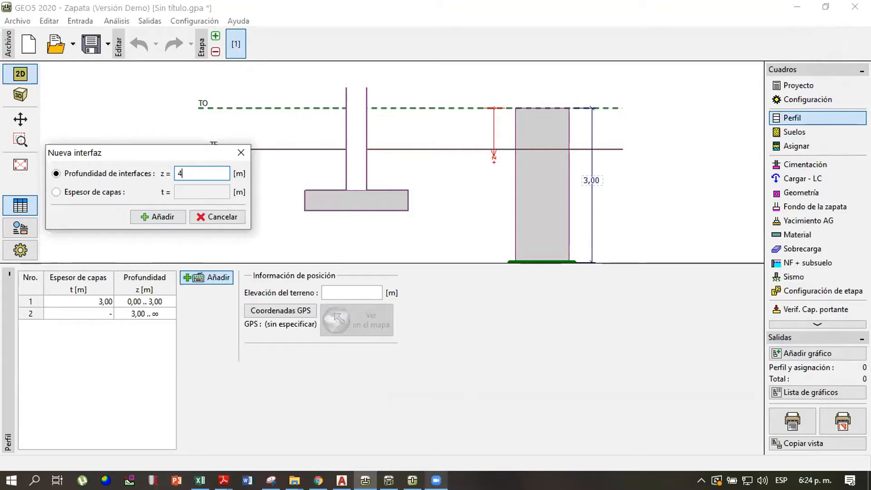
pyautogui.click(167, 219)
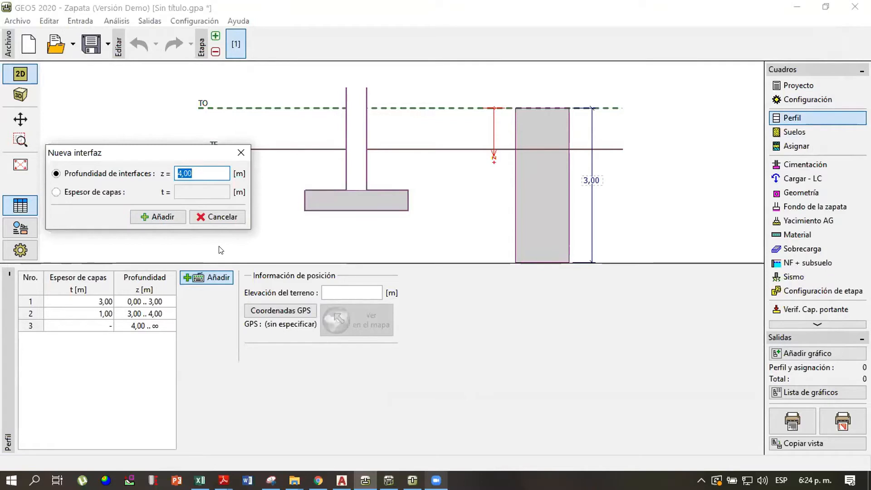
pyautogui.write('2')
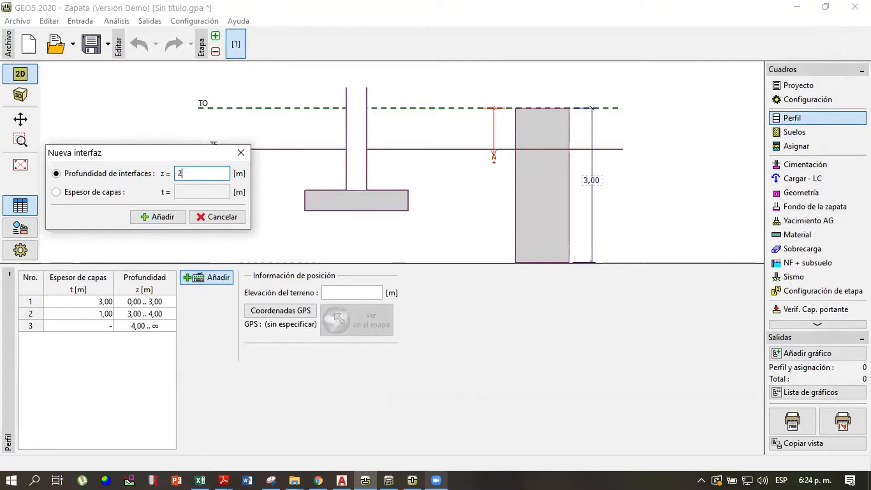
pyautogui.click(147, 217)
pyautogui.click(221, 219)
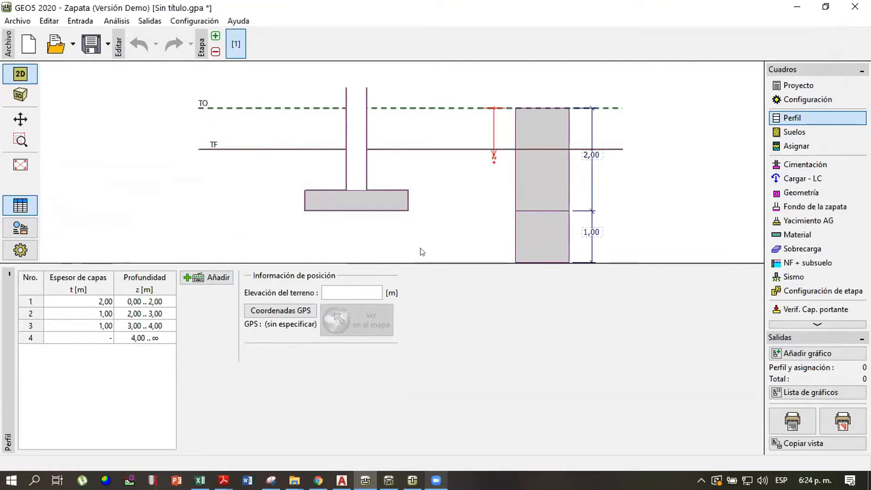
# Start a new soil in the soil list and name it Arcilla blanda
pyautogui.click(801, 131)
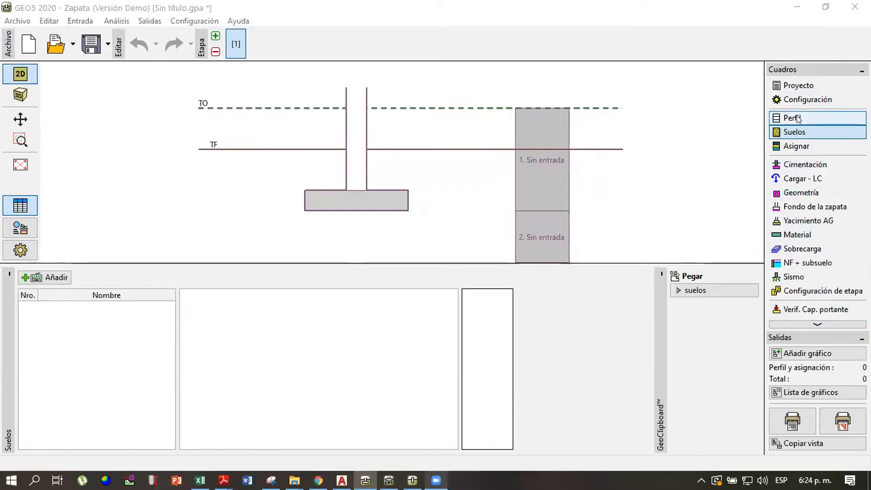
pyautogui.click(53, 278)
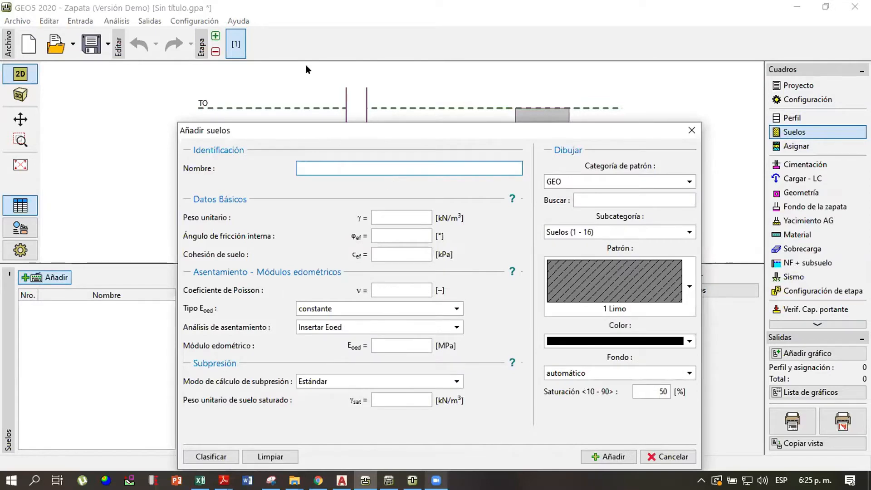
pyautogui.moveTo(390, 130); pyautogui.dragTo(293, 67)
pyautogui.write('Arcilla blan')
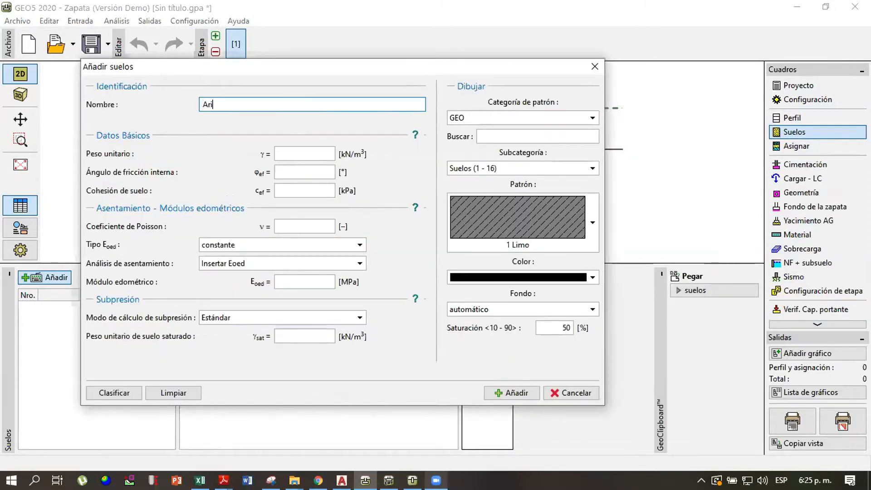
pyautogui.write('da')
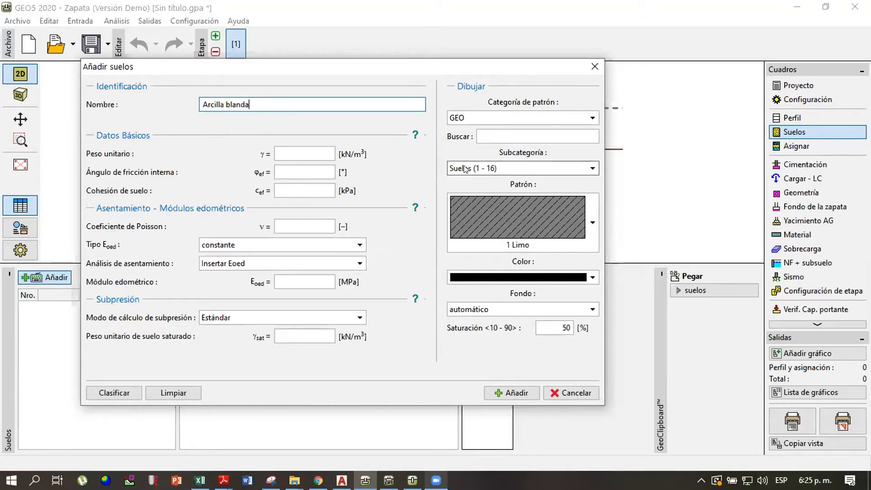
pyautogui.moveTo(303, 69); pyautogui.dragTo(291, 59)
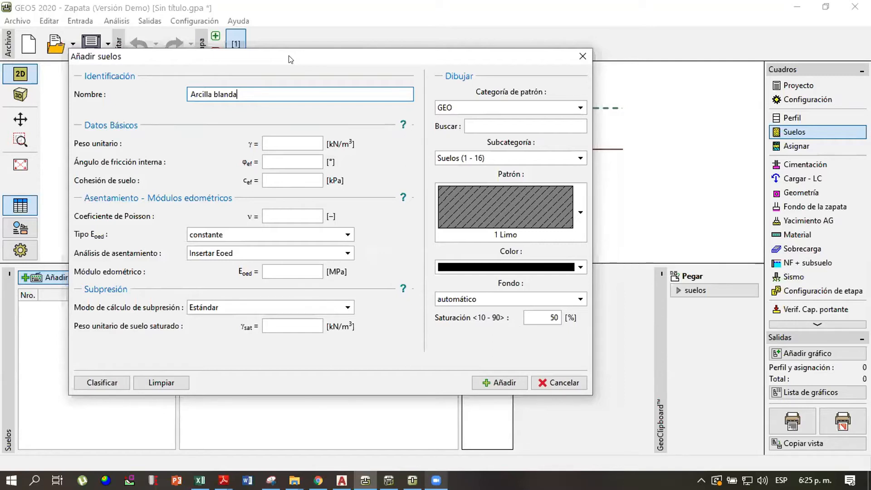
pyautogui.moveTo(310, 61); pyautogui.dragTo(316, 58)
# Set the soft clay's unit weight to 20 kN/m³
pyautogui.click(311, 137)
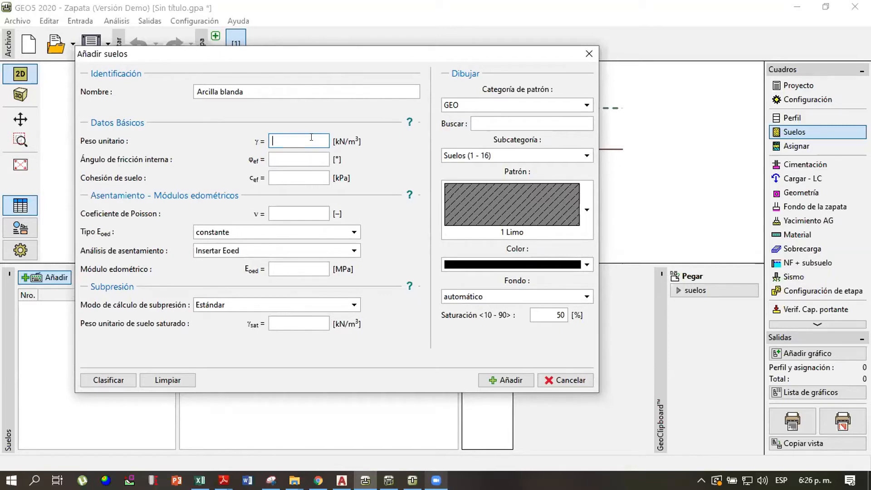
pyautogui.click(594, 71)
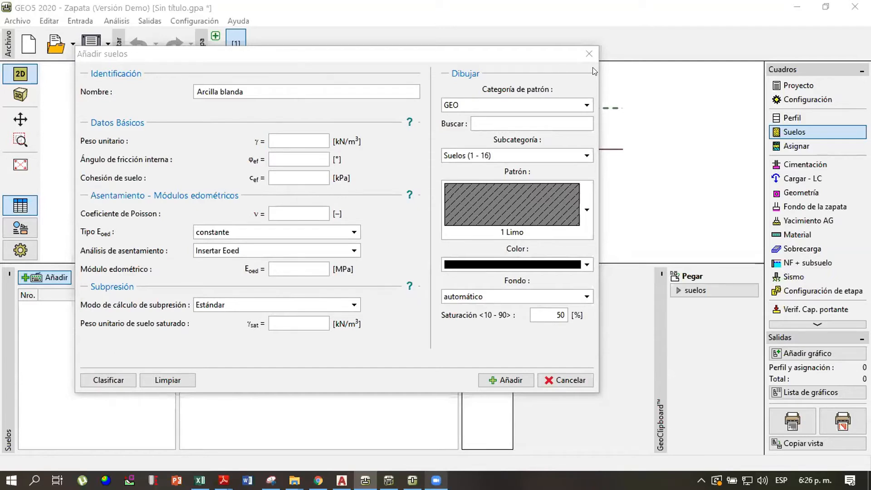
pyautogui.click(300, 138)
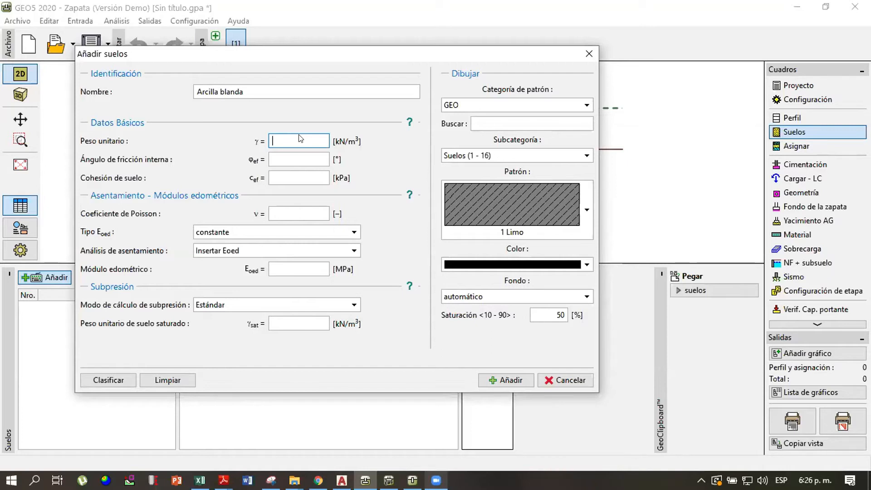
pyautogui.write('18')
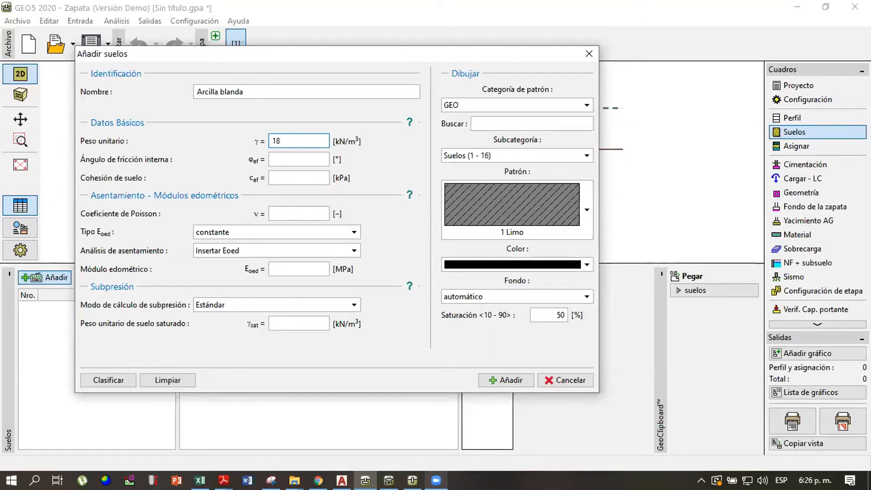
pyautogui.click(305, 158)
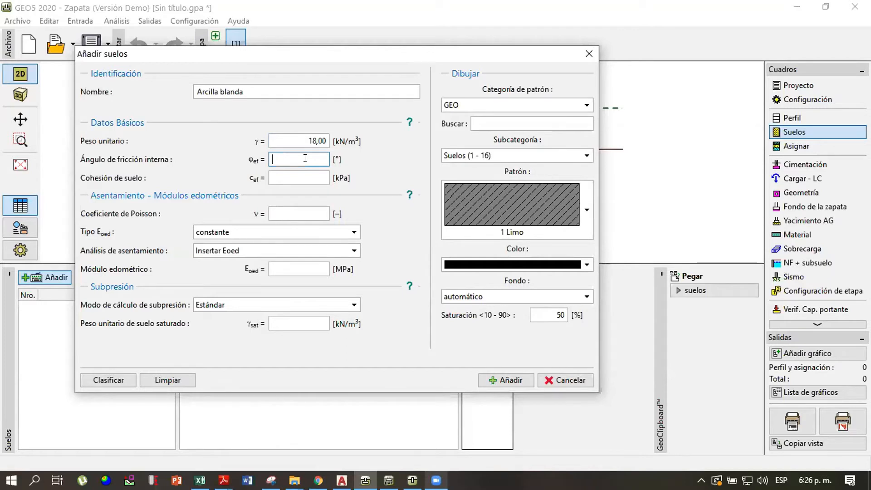
pyautogui.click(308, 141)
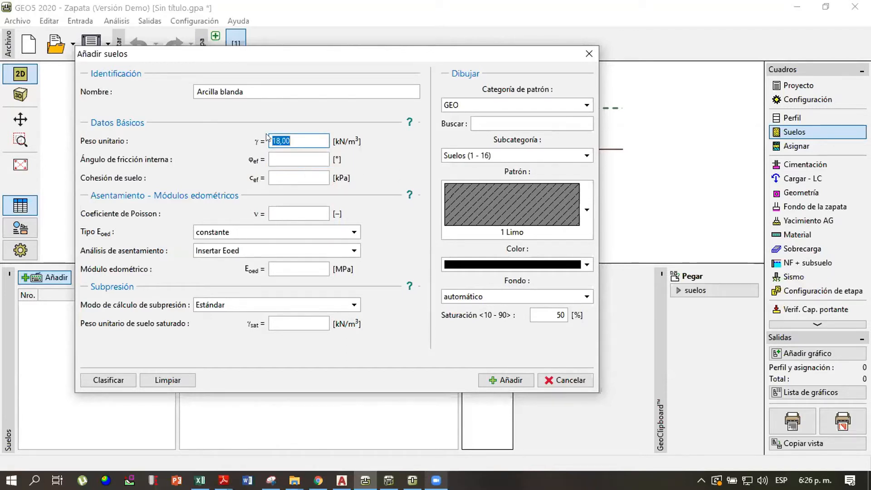
pyautogui.write('16')
pyautogui.doubleClick(271, 141)
pyautogui.write('20')
# Set the soft clay's internal friction angle to 25° and its cohesion to 30 kPa
pyautogui.click(285, 156)
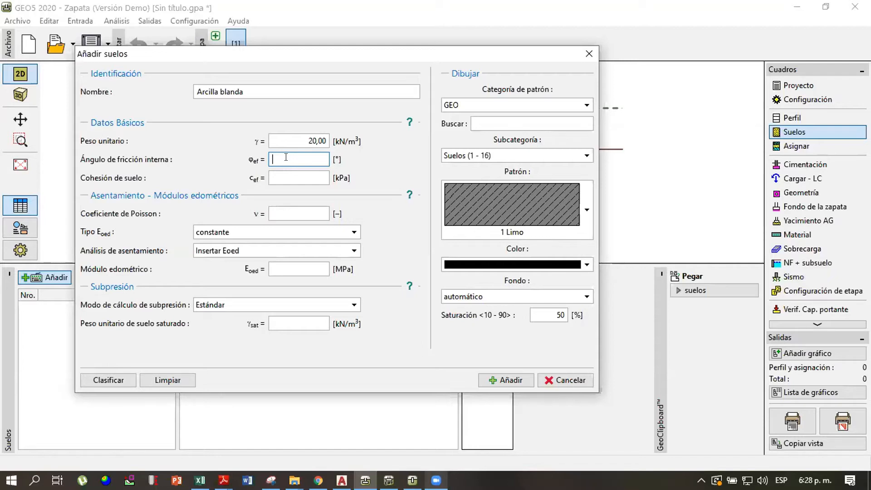
pyautogui.moveTo(300, 50); pyautogui.dragTo(306, 45)
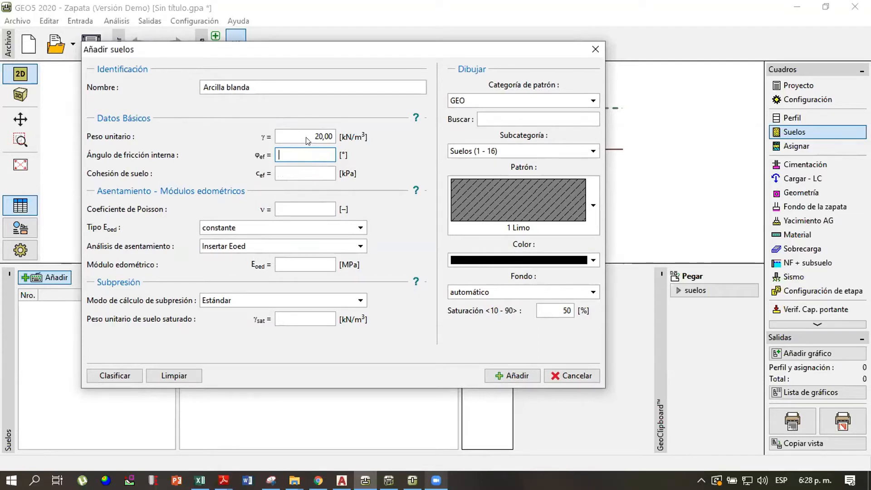
pyautogui.moveTo(334, 50); pyautogui.dragTo(332, 42)
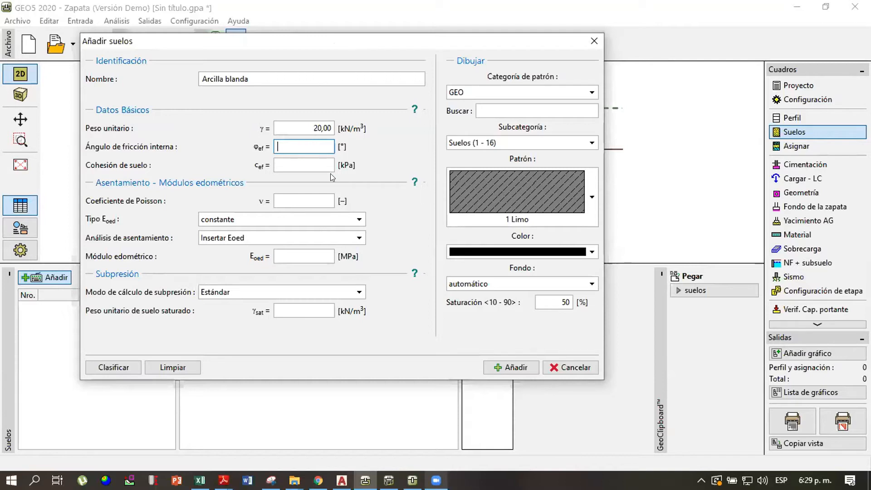
pyautogui.write('25')
pyautogui.click(320, 164)
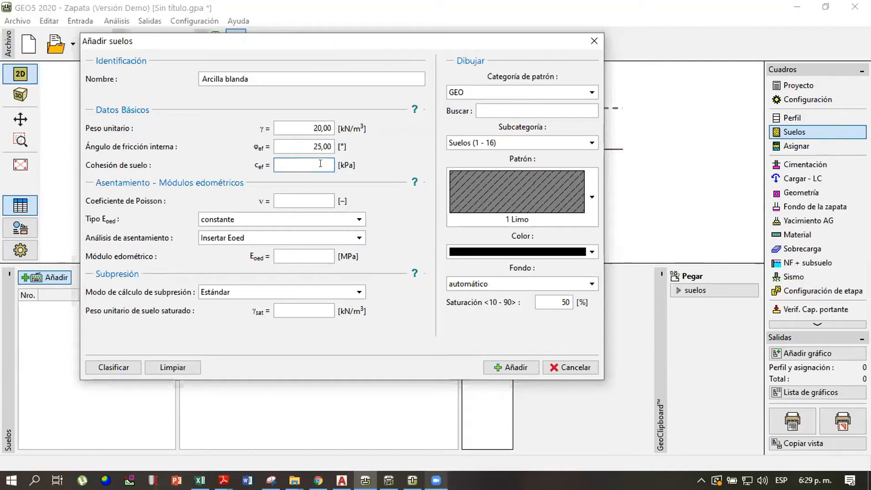
pyautogui.write('30')
pyautogui.click(305, 148)
pyautogui.doubleClick(304, 149)
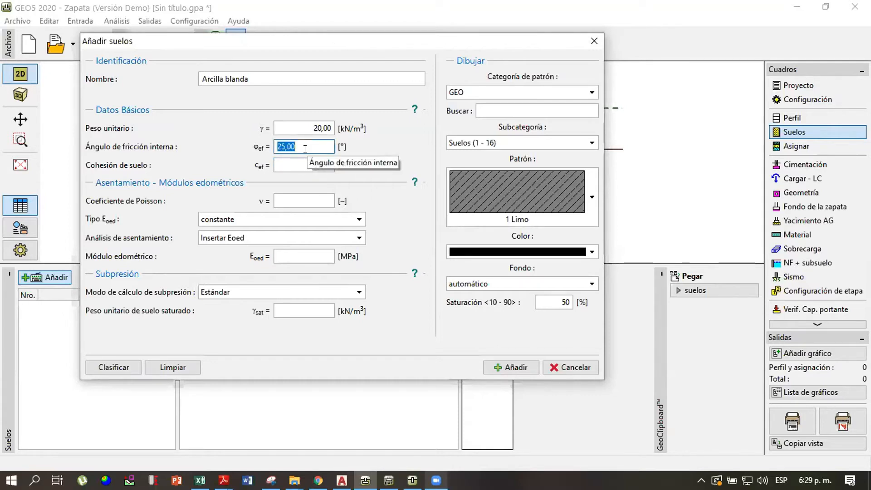
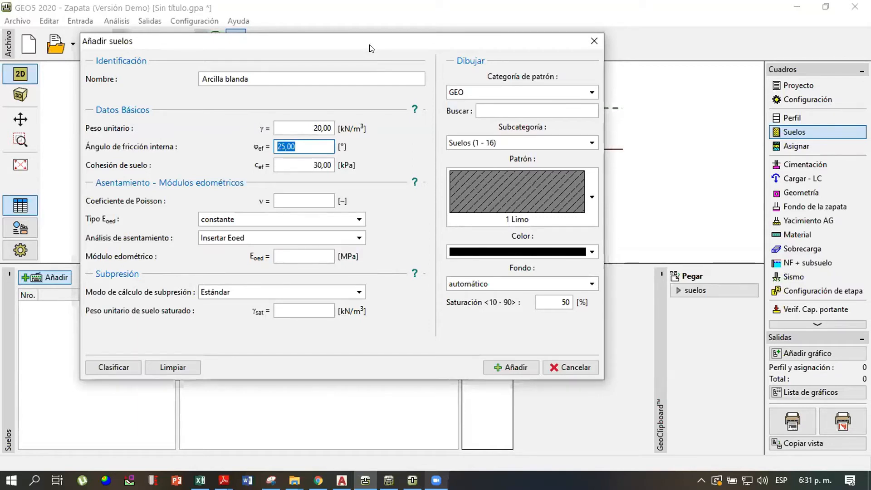
pyautogui.moveTo(371, 49); pyautogui.dragTo(381, 52)
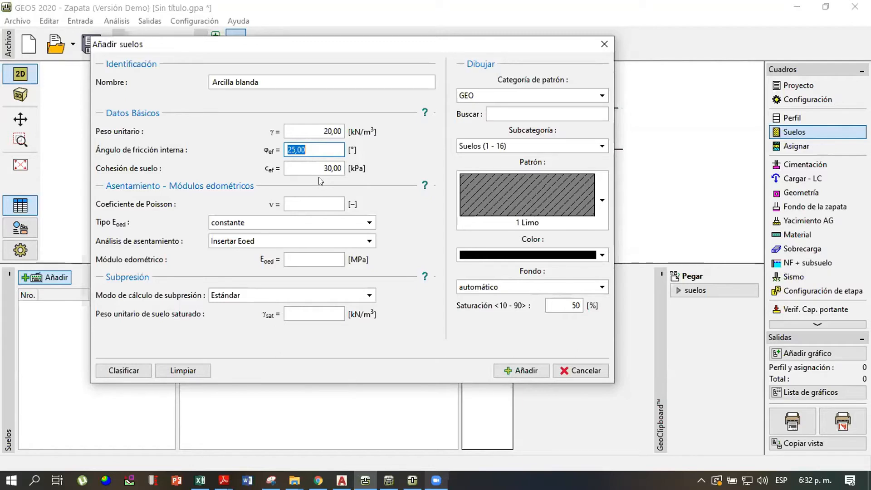
pyautogui.click(316, 168)
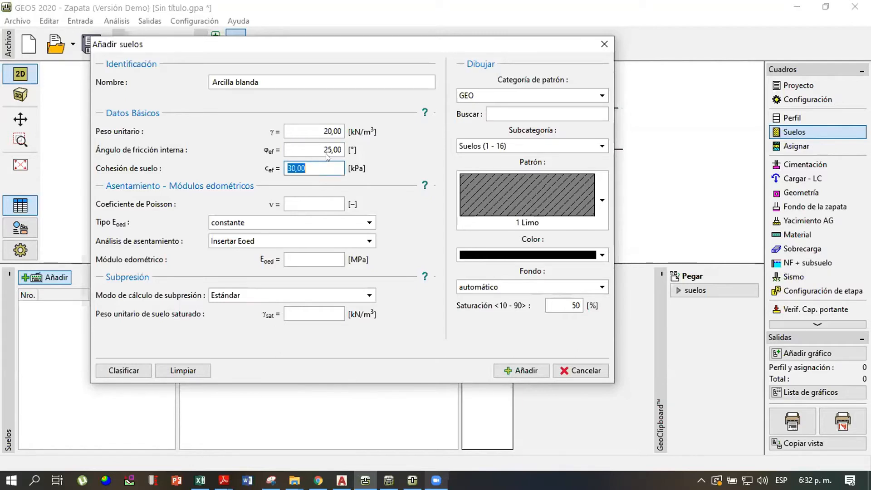
pyautogui.click(324, 153)
pyautogui.click(323, 164)
pyautogui.click(323, 154)
pyautogui.click(322, 165)
pyautogui.click(321, 152)
pyautogui.click(321, 163)
# Consult the help topic on settlement analysis using the oedometric modulus for the role of Poisson's ratio, and close it
pyautogui.click(331, 203)
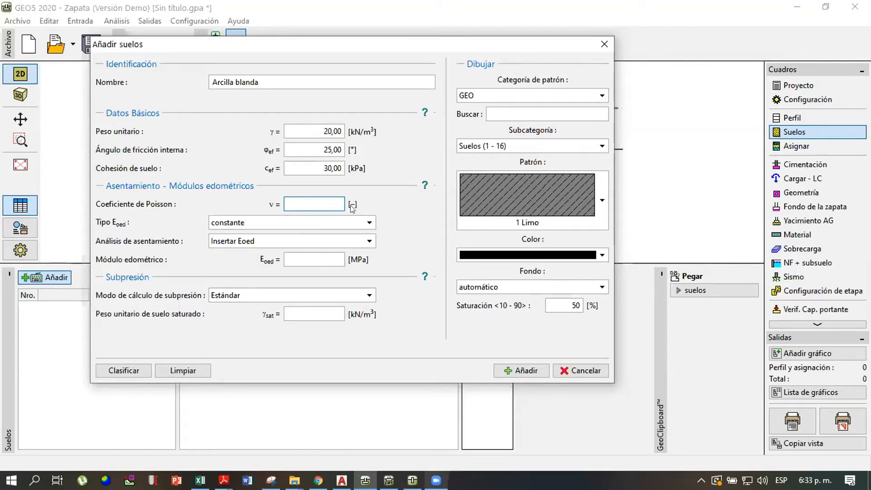
pyautogui.click(424, 185)
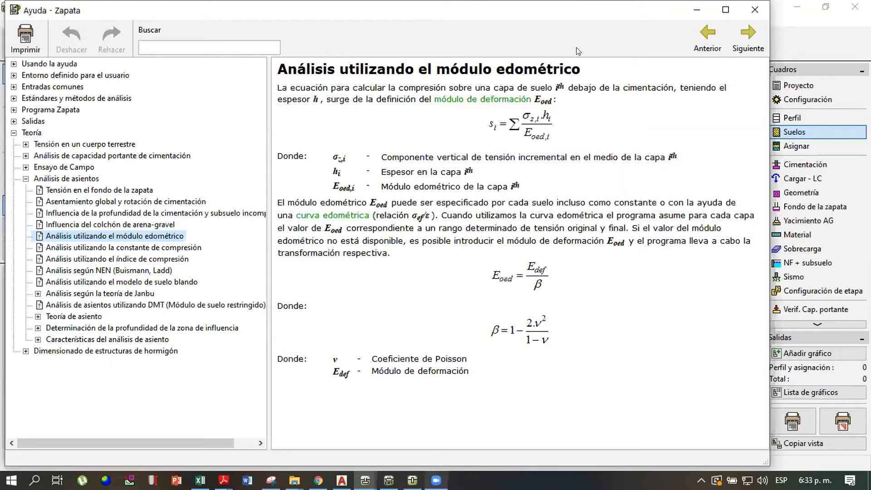
pyautogui.click(84, 178)
pyautogui.click(755, 10)
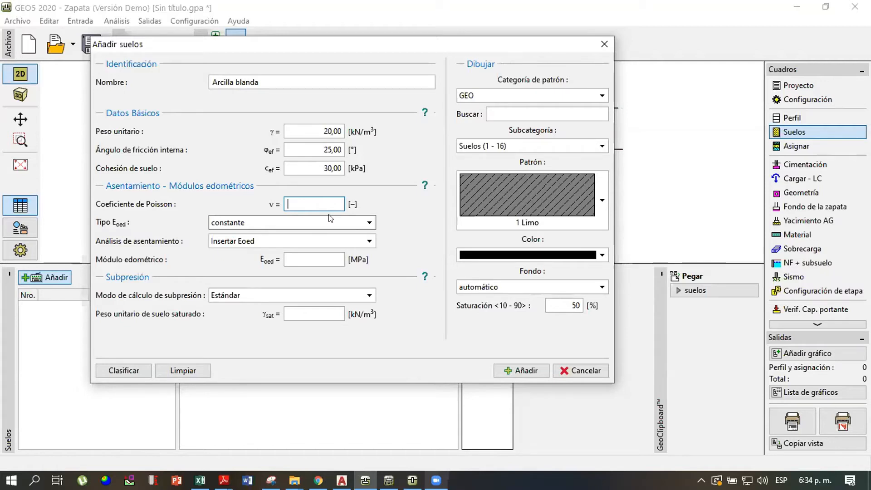
# Rename the soil as Arcilla blanda consolidada and set its Poisson's ratio to 0,2
pyautogui.write('0,')
pyautogui.click(278, 86)
pyautogui.click(280, 89)
pyautogui.write('consolidada')
pyautogui.click(322, 199)
pyautogui.write('0,2')
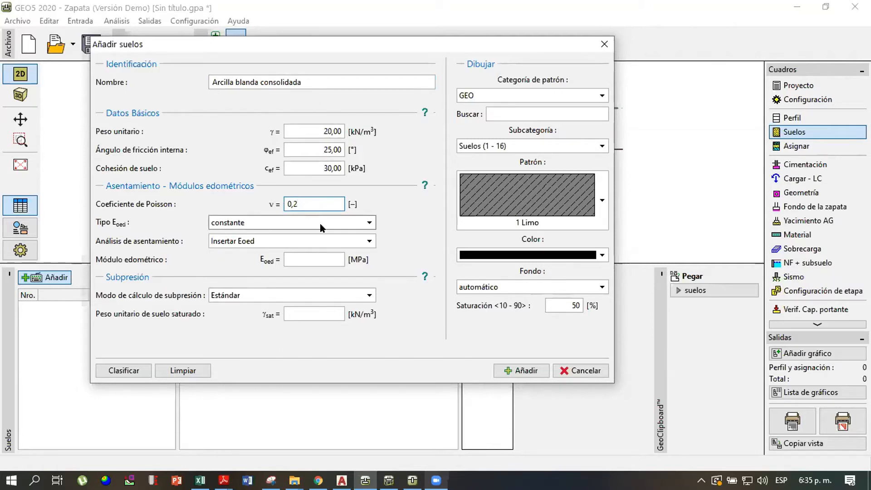
# Examine the options available for the soil's oedometric modulus type
pyautogui.click(353, 222)
pyautogui.click(362, 222)
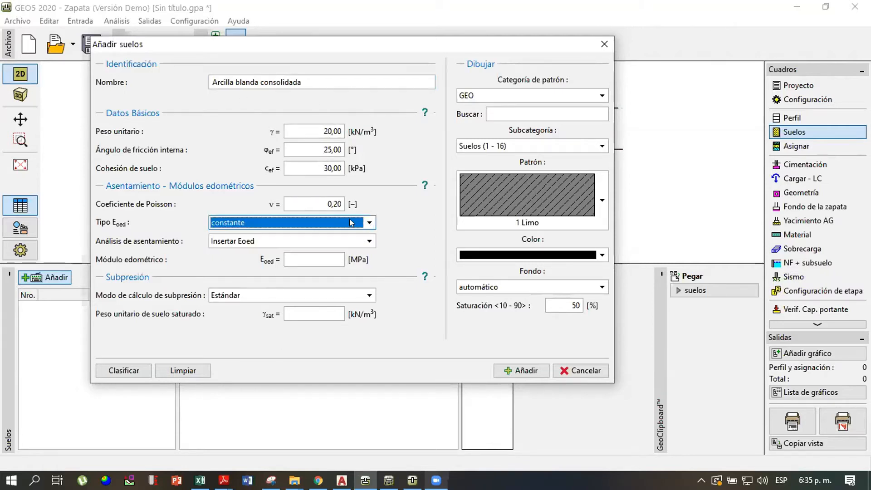
pyautogui.click(312, 207)
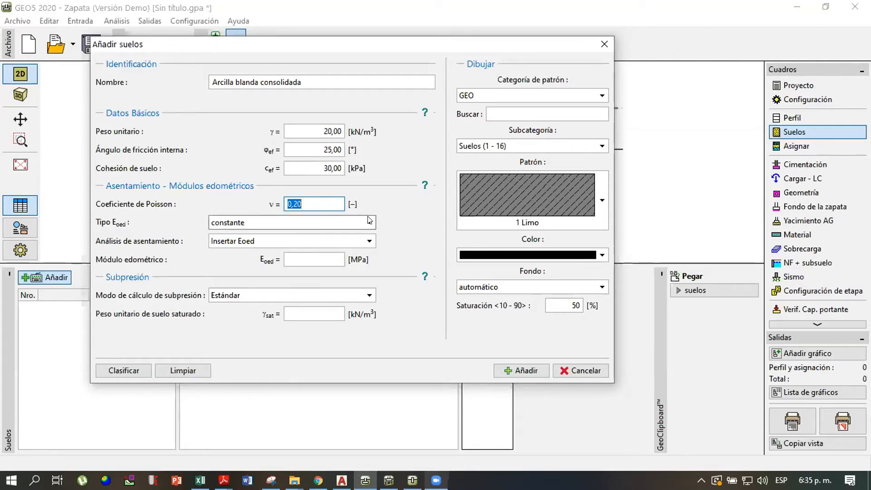
pyautogui.click(370, 221)
pyautogui.click(392, 211)
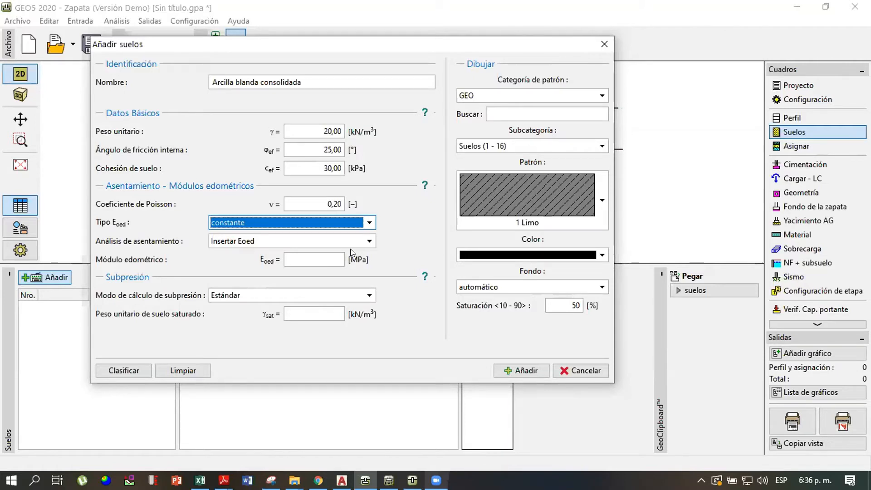
pyautogui.click(280, 222)
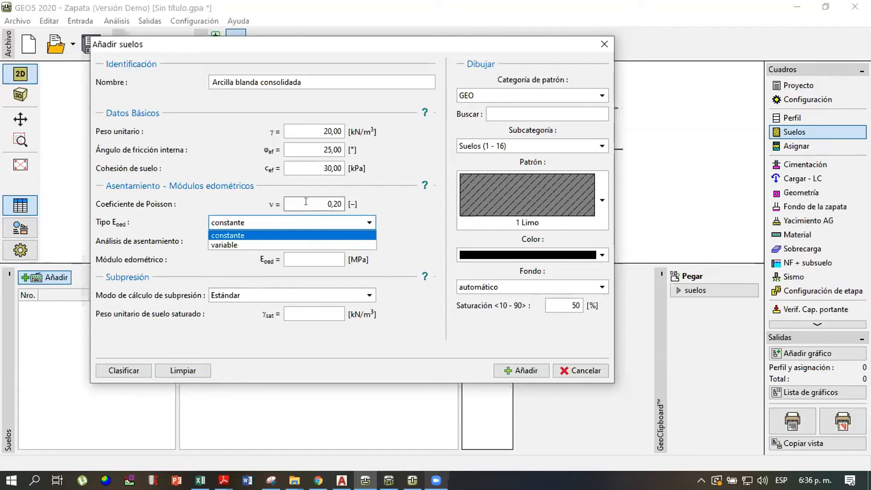
pyautogui.click(337, 202)
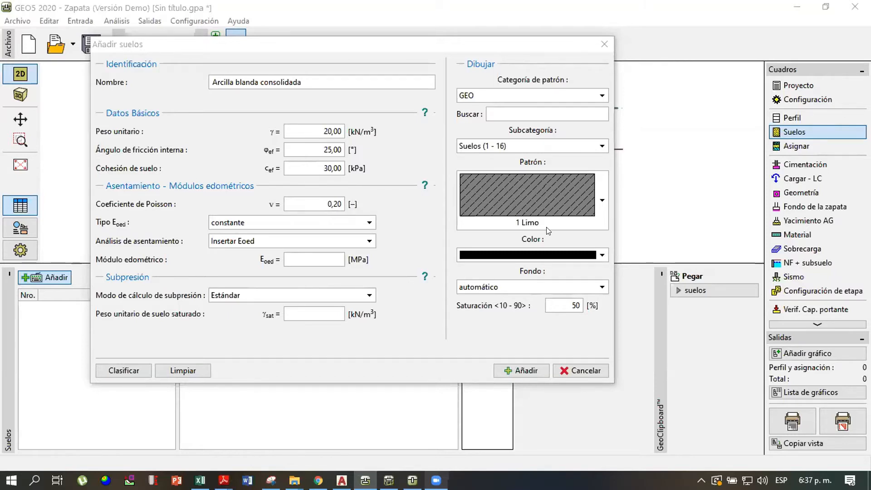
pyautogui.moveTo(494, 45)
pyautogui.mouseDown()
pyautogui.moveTo(488, 40)
pyautogui.moveTo(493, 46)
pyautogui.mouseUp()
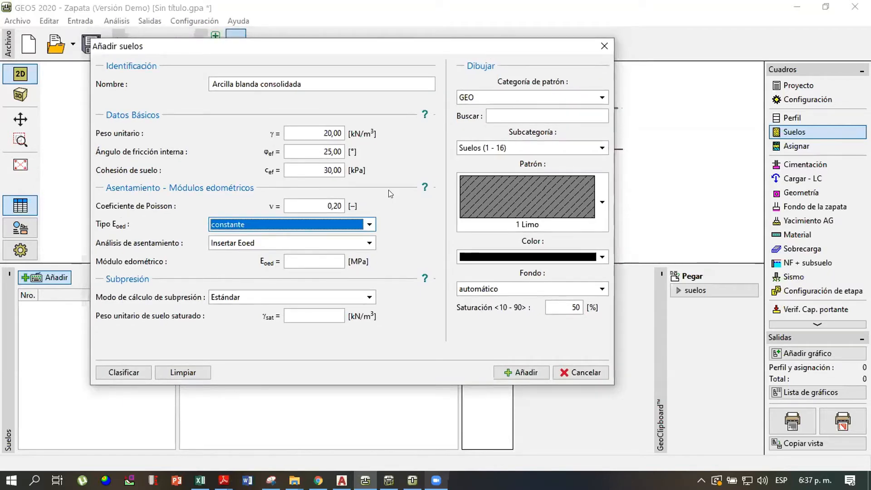
# Set the soil's settlement analysis to Insertar Edef so that a deformation modulus can be entered
pyautogui.click(300, 244)
pyautogui.click(310, 249)
pyautogui.click(311, 249)
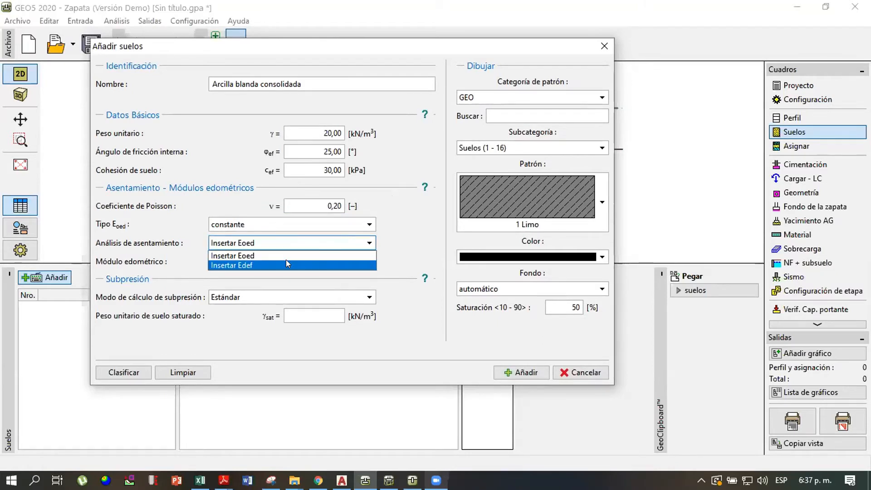
pyautogui.click(290, 254)
pyautogui.click(295, 259)
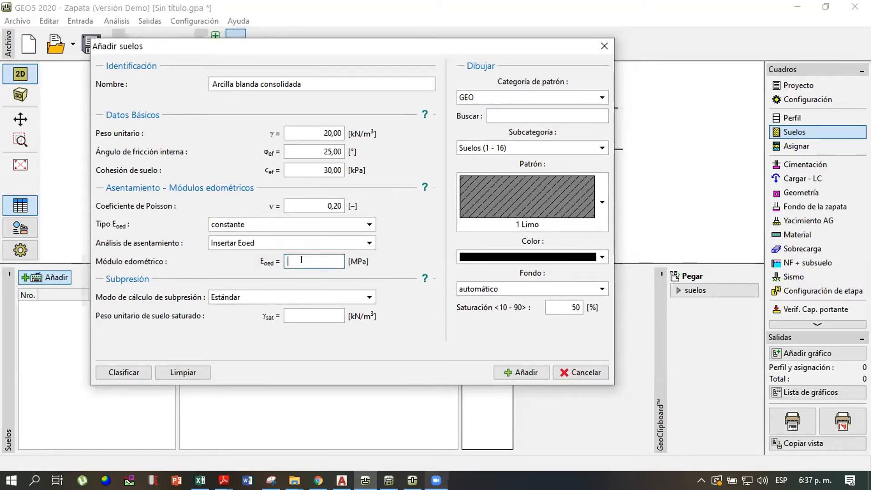
pyautogui.click(310, 244)
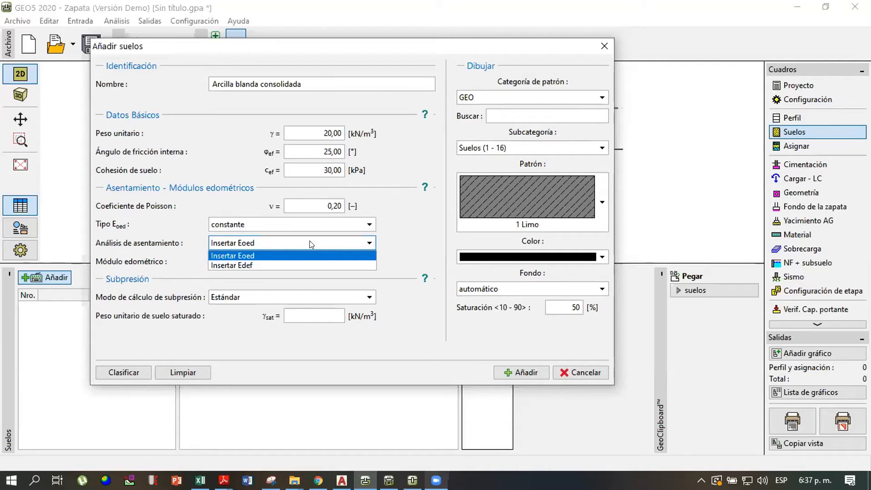
pyautogui.click(270, 265)
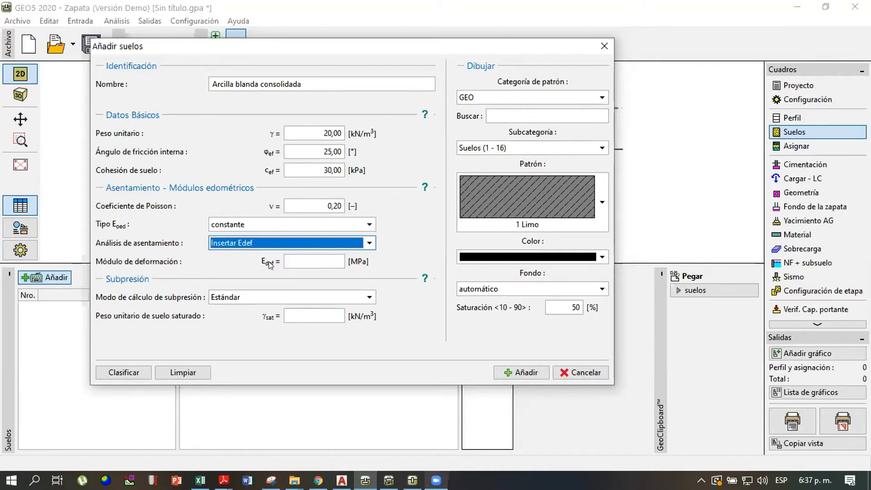
pyautogui.click(302, 259)
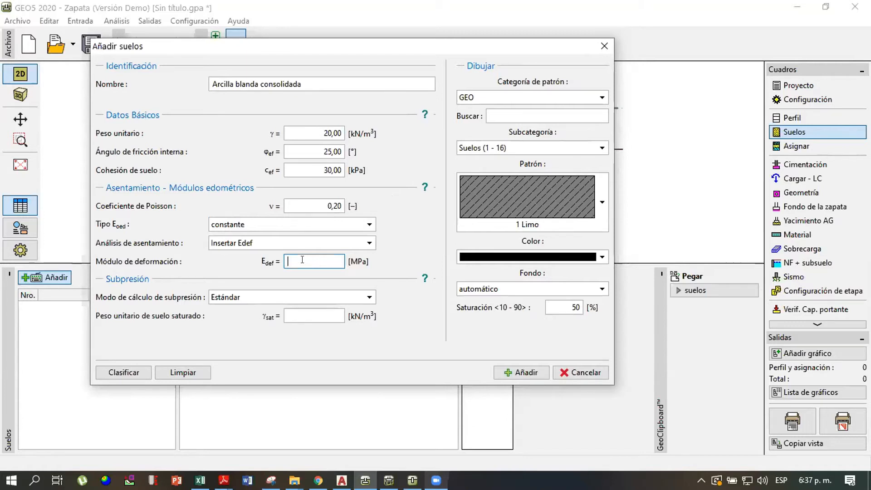
pyautogui.click(320, 202)
pyautogui.click(304, 201)
pyautogui.moveTo(305, 200); pyautogui.dragTo(287, 205)
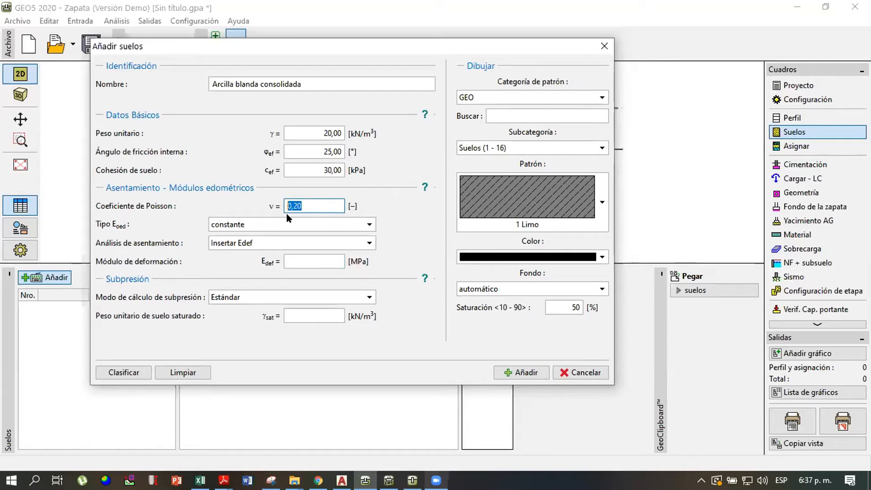
pyautogui.click(291, 255)
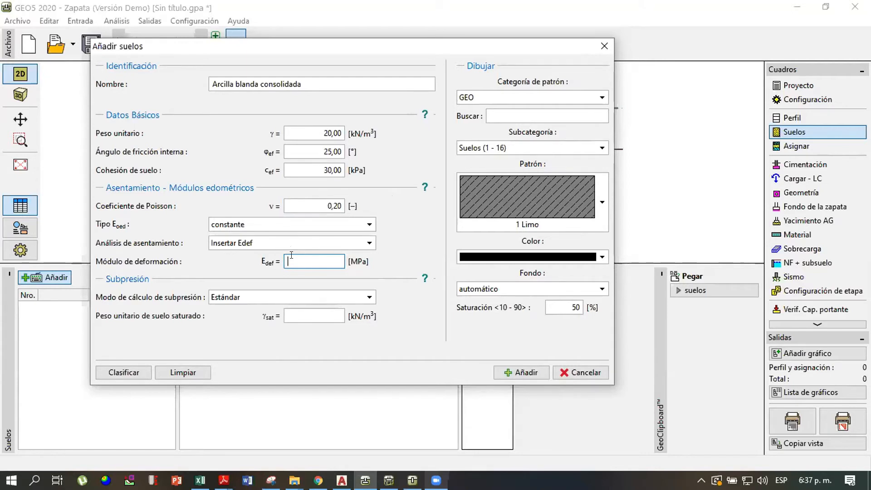
pyautogui.click(318, 245)
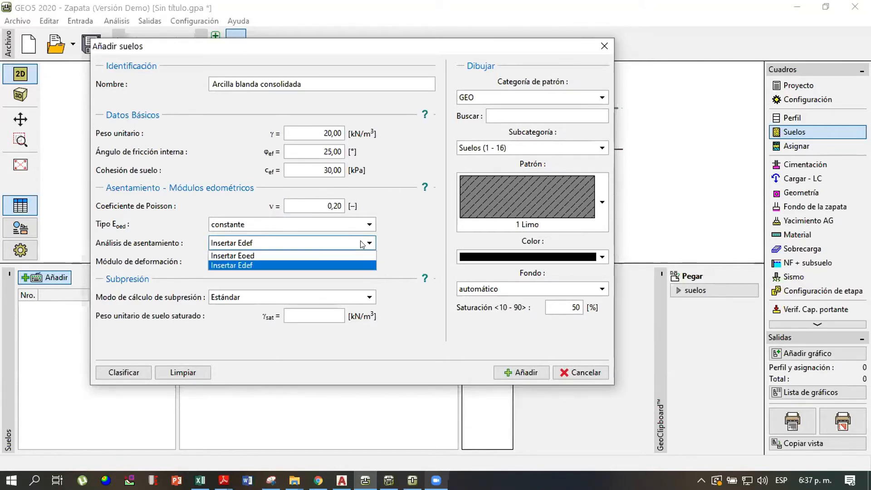
pyautogui.click(339, 253)
pyautogui.hotkey('alt', 'Down')
pyautogui.click(327, 260)
# Set the soil's deformation modulus to 25 MPa
pyautogui.click(314, 261)
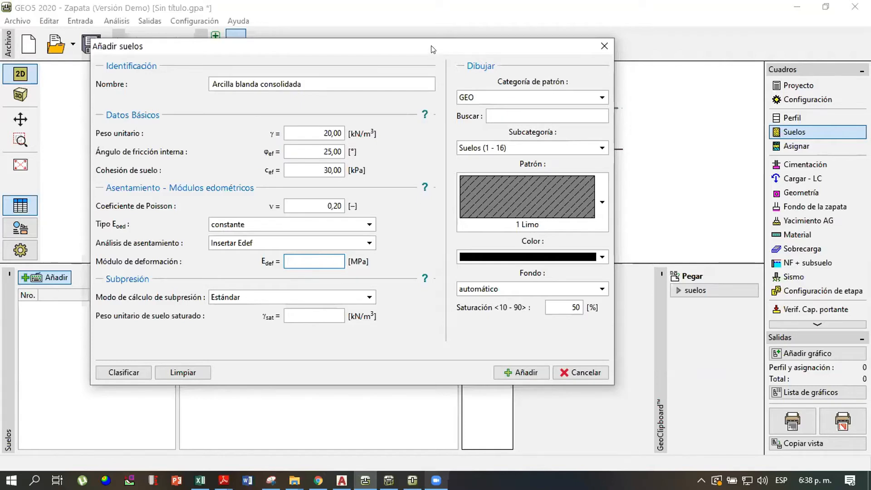
pyautogui.moveTo(432, 49); pyautogui.dragTo(428, 40)
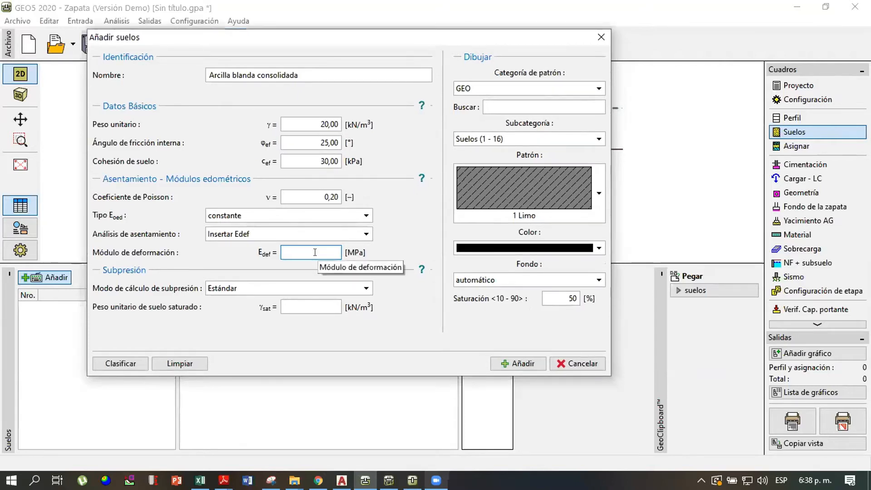
pyautogui.write('25')
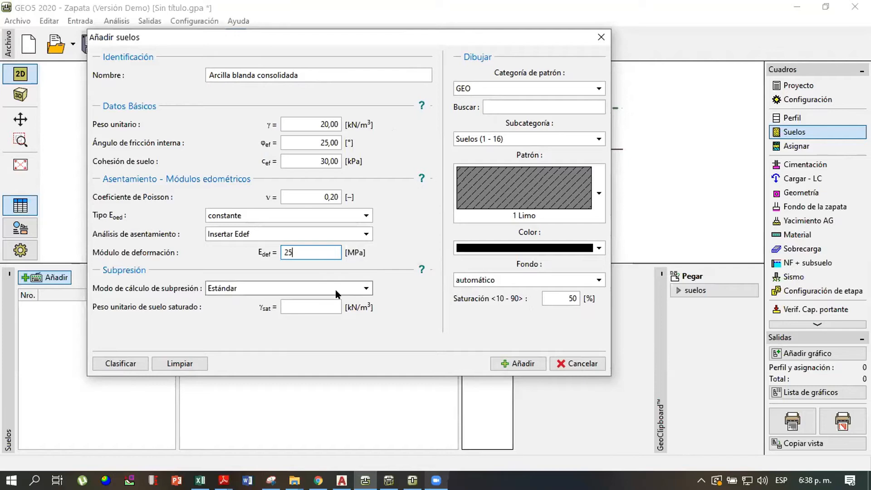
pyautogui.moveTo(331, 37); pyautogui.dragTo(333, 32)
# Set the saturated unit weight of Arcilla blanda consolidada to 21,5 kN/m³
pyautogui.click(335, 306)
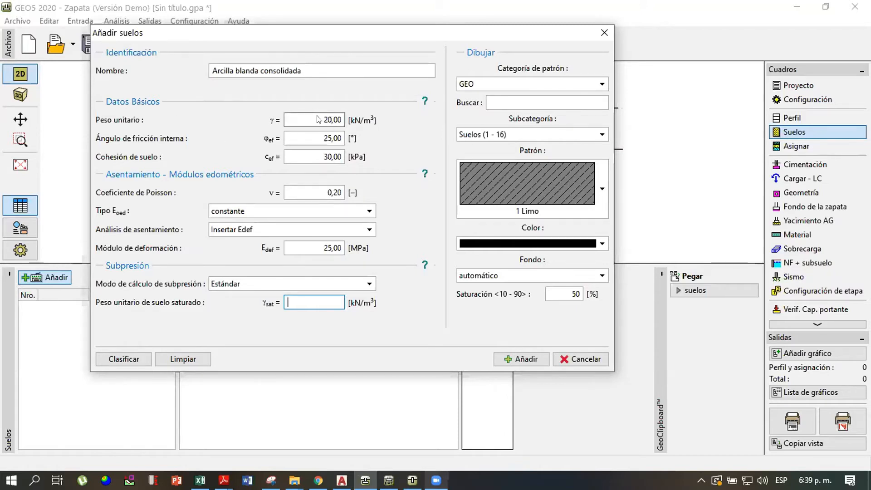
pyautogui.click(223, 69)
pyautogui.click(239, 68)
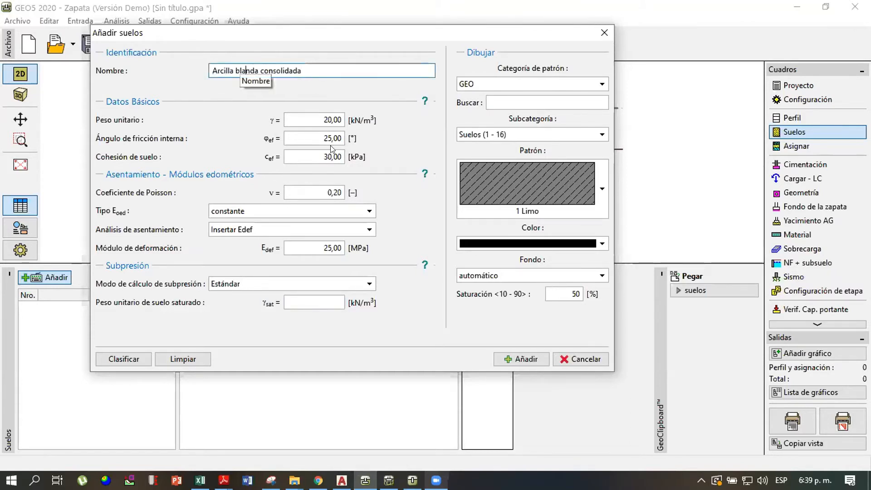
pyautogui.click(330, 299)
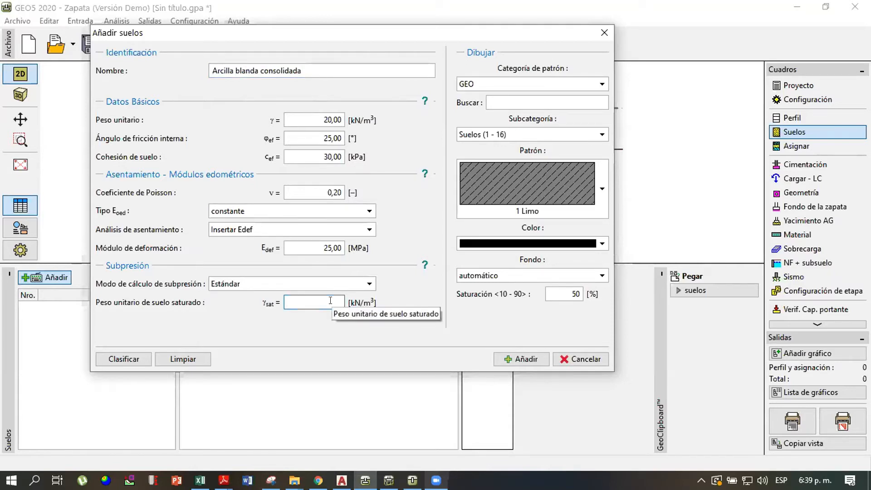
pyautogui.write('21')
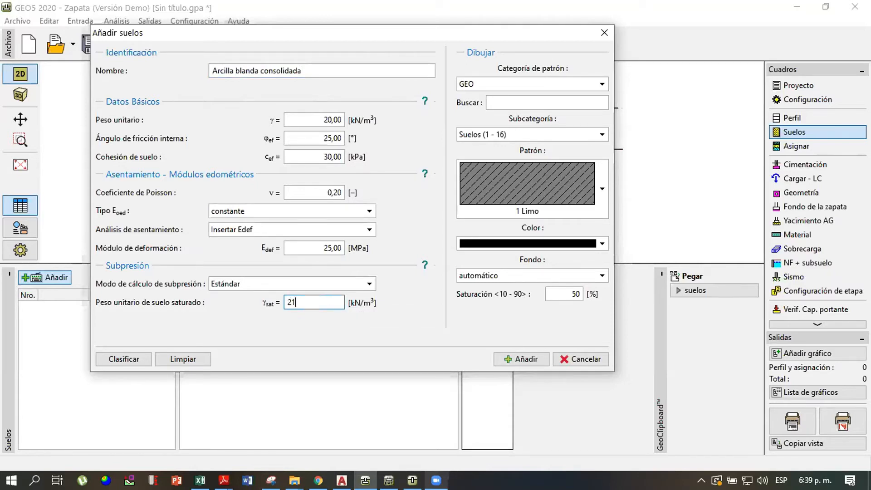
pyautogui.write(',50')
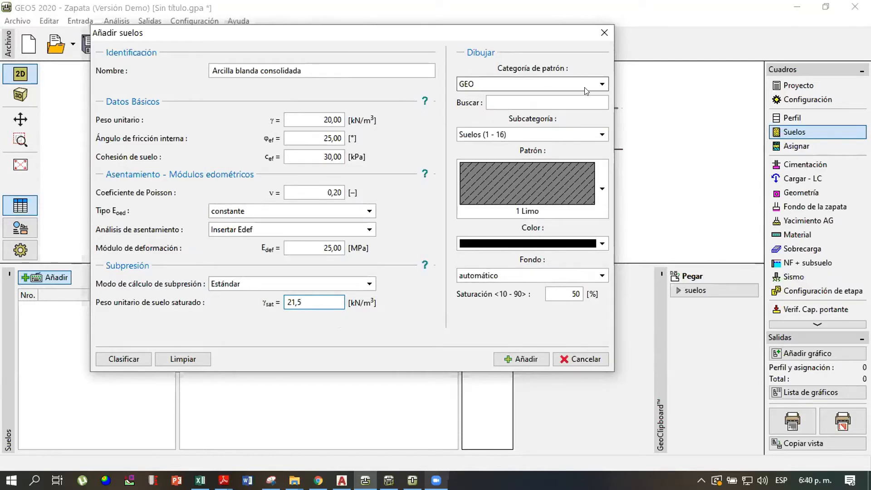
# Choose the 1 Limo pattern from the GEO category and add Arcilla blanda consolidada to the soil list
pyautogui.click(601, 84)
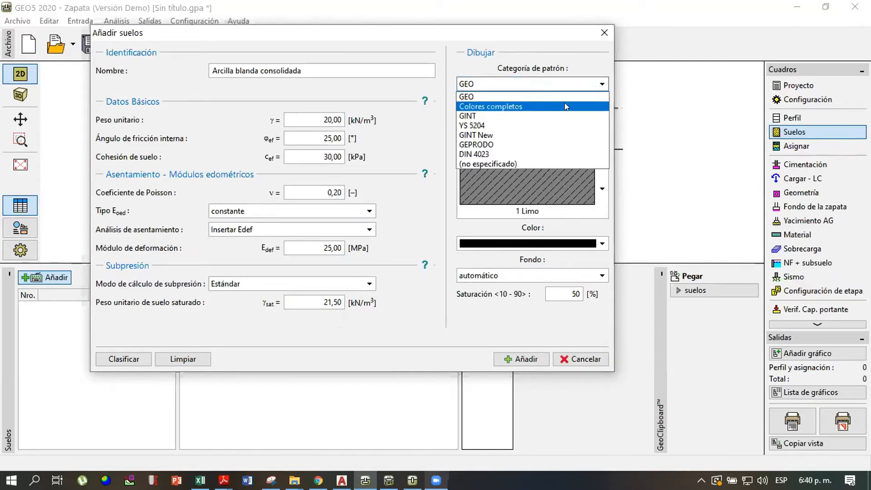
pyautogui.click(564, 105)
pyautogui.click(597, 88)
pyautogui.click(571, 96)
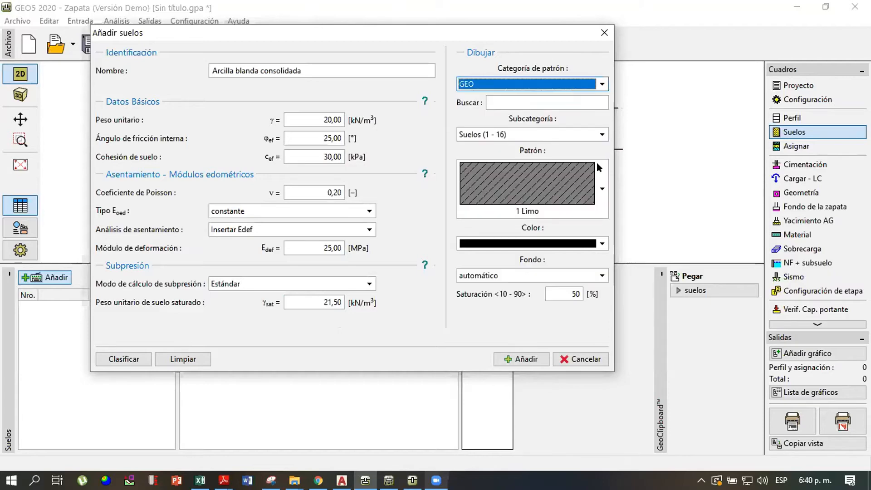
pyautogui.click(595, 180)
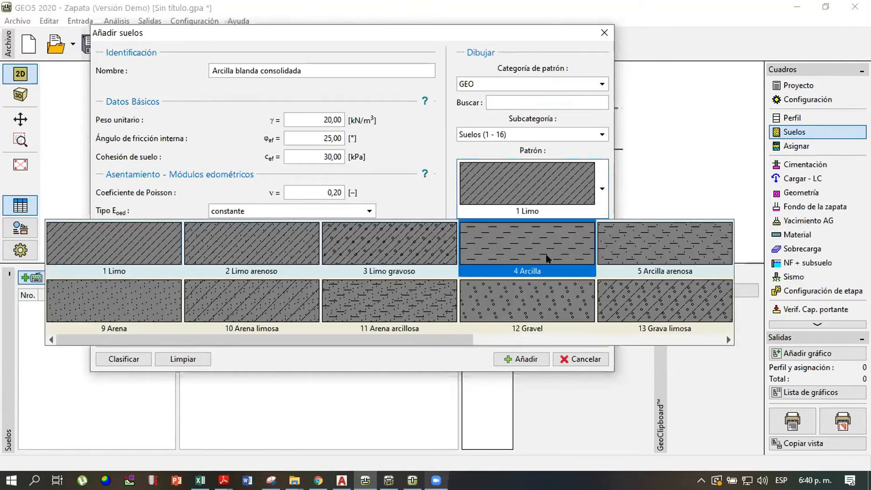
pyautogui.click(113, 247)
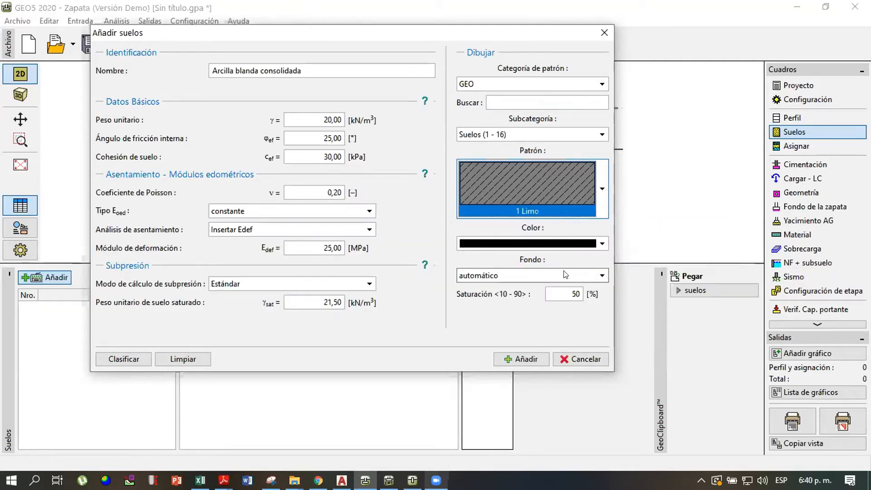
pyautogui.click(530, 361)
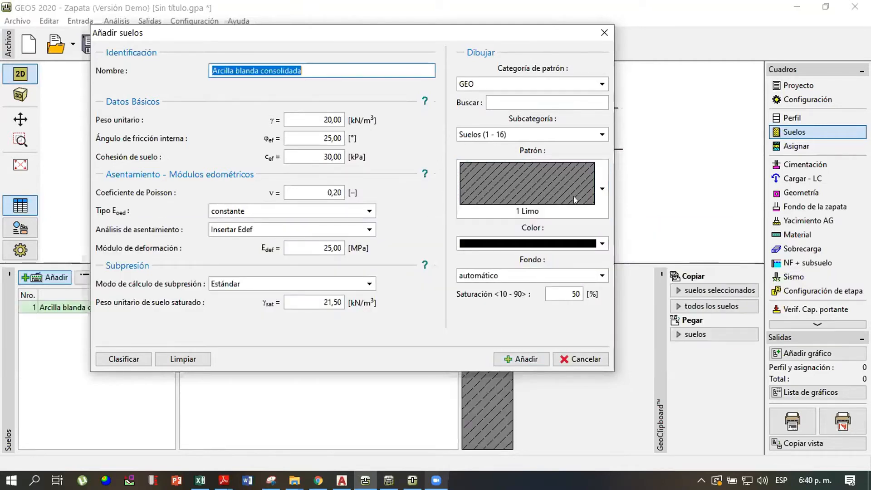
pyautogui.click(598, 33)
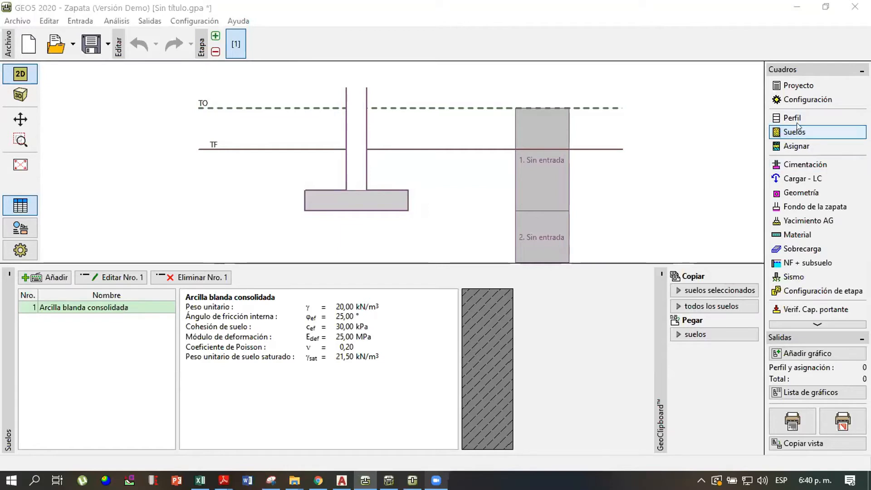
pyautogui.click(50, 277)
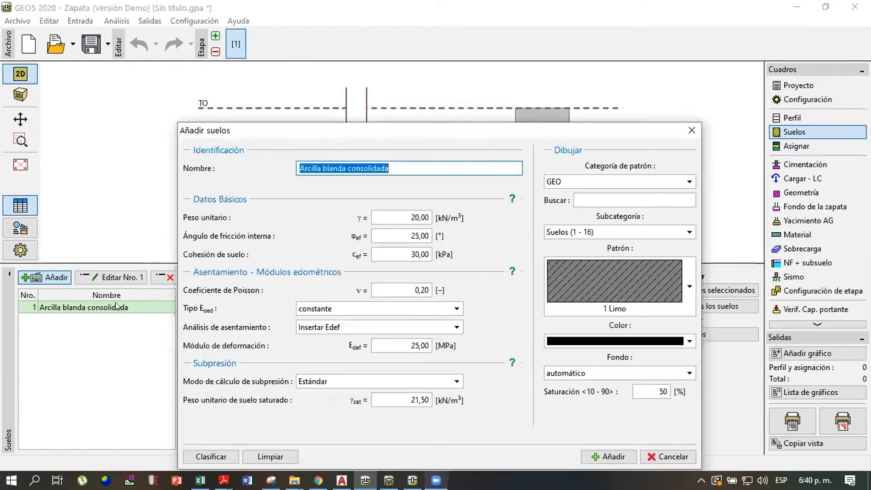
pyautogui.write('Suelo ')
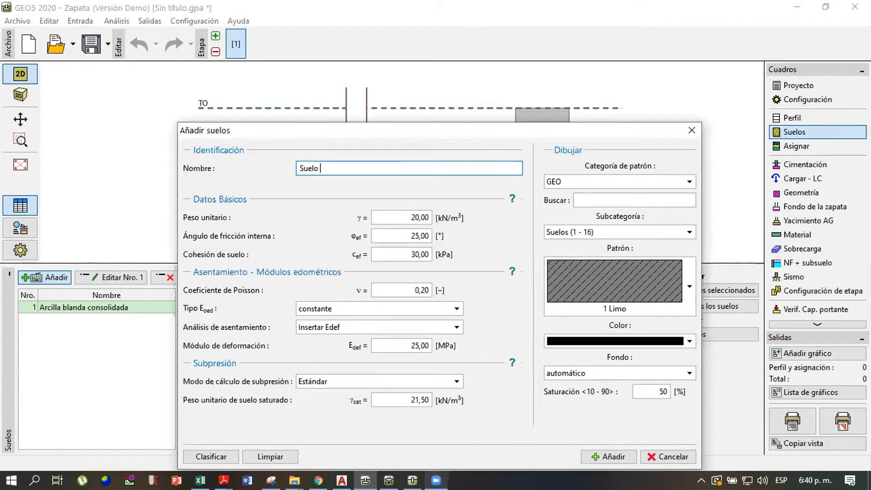
pyautogui.write('residual limo')
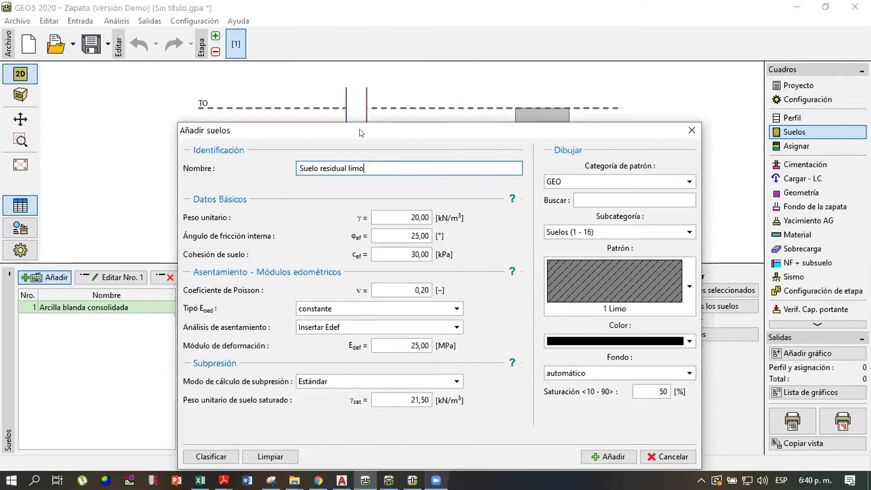
pyautogui.moveTo(361, 133); pyautogui.dragTo(269, 87)
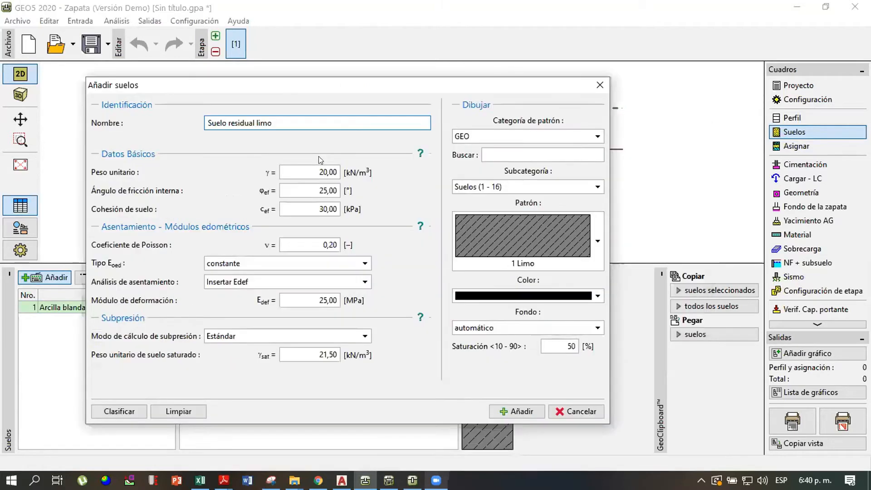
pyautogui.click(249, 123)
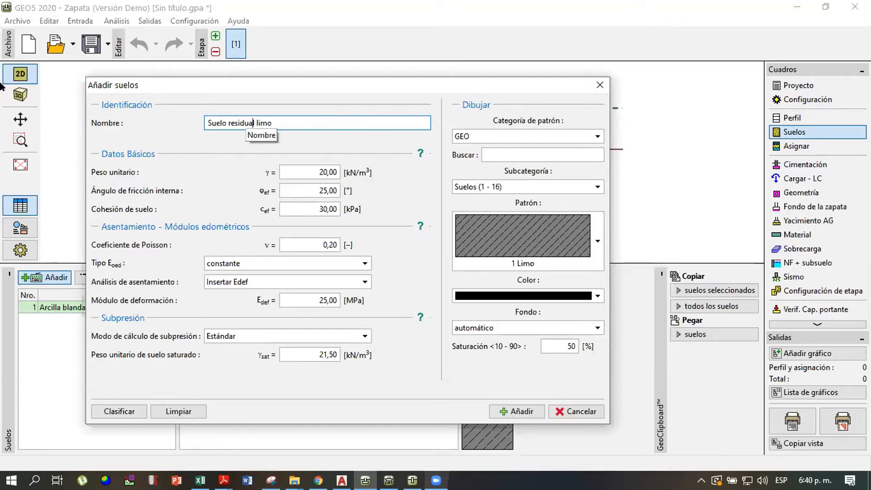
pyautogui.moveTo(482, 87); pyautogui.dragTo(455, 91)
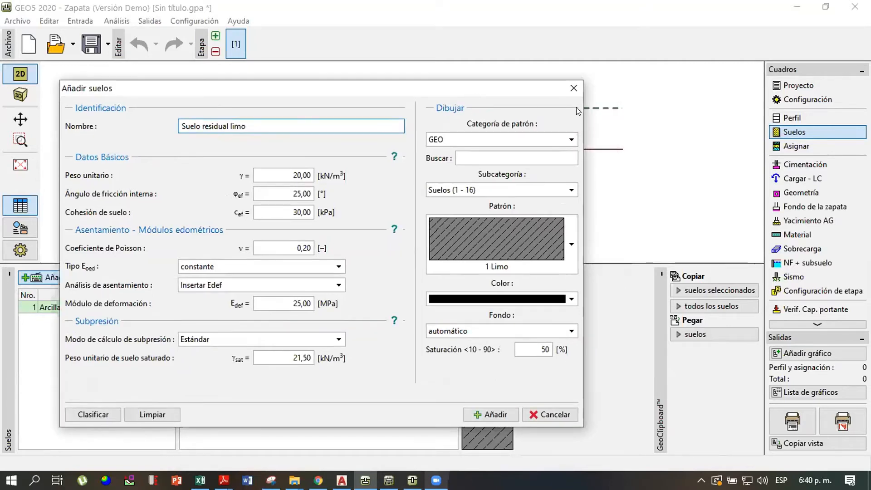
pyautogui.click(572, 88)
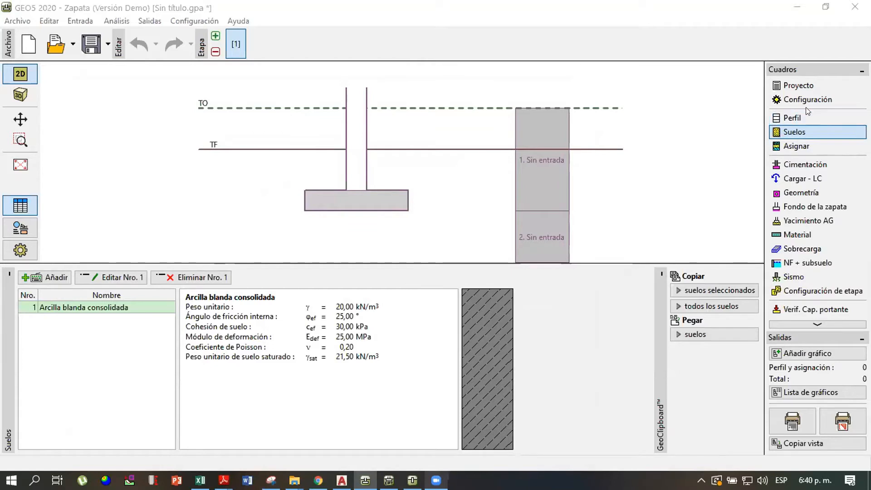
# Review the layer profile and the footing verification settings of the current configuration, then return to the soil definitions
pyautogui.click(812, 120)
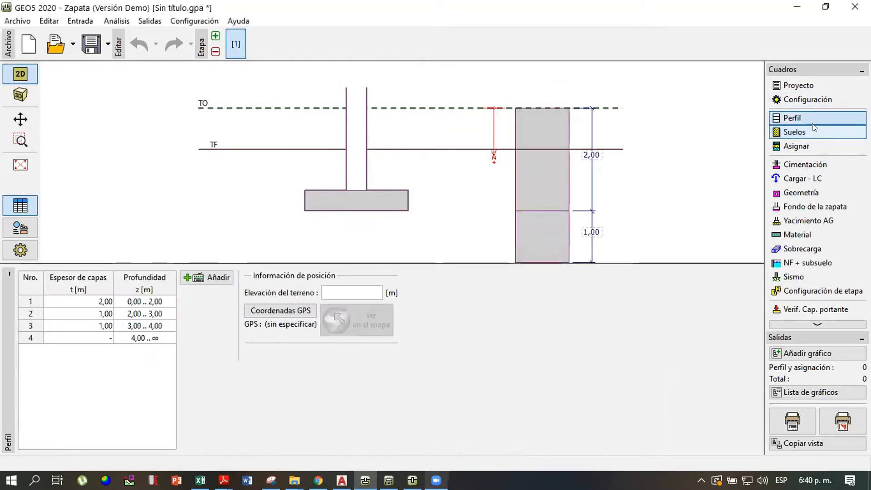
pyautogui.click(797, 101)
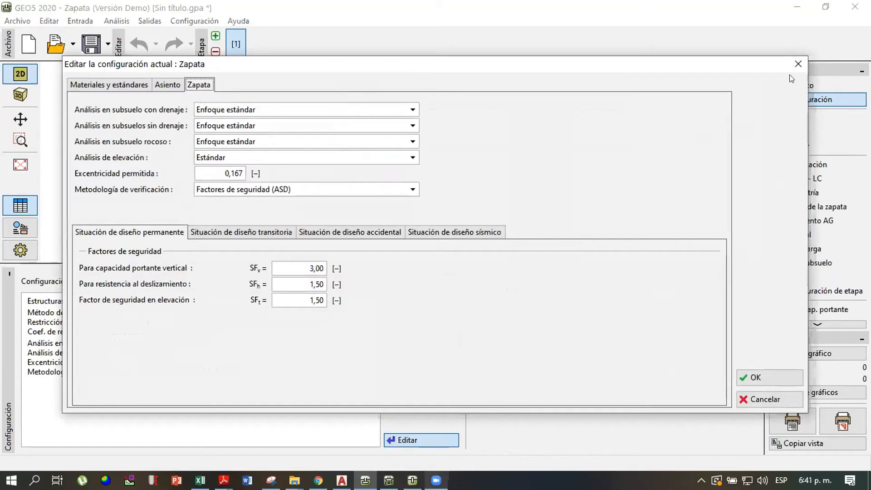
pyautogui.click(795, 66)
pyautogui.click(777, 131)
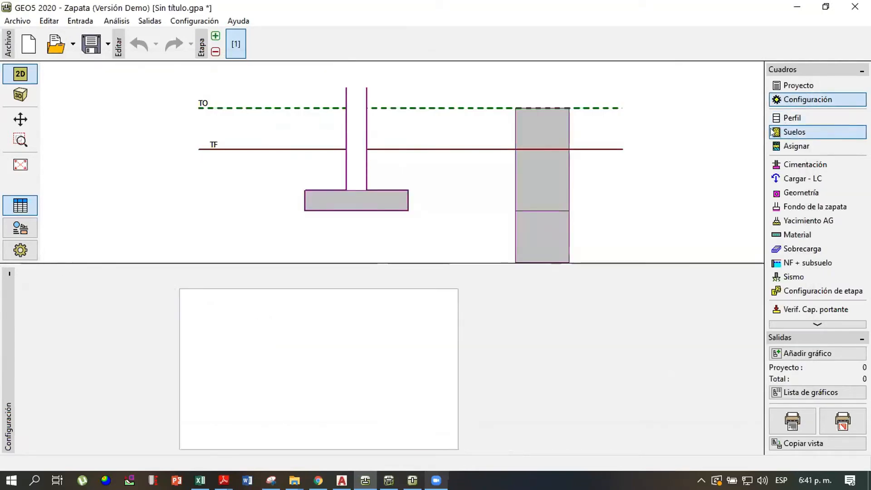
# Review the unit weight, friction angle, cohesion and Poisson's ratio of Arcilla blanda consolidada in its soil parameters
pyautogui.click(120, 307)
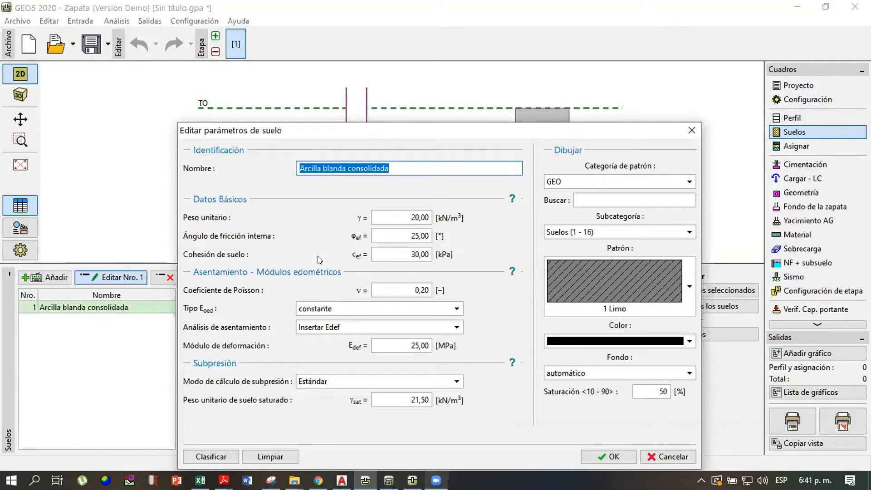
pyautogui.moveTo(449, 133); pyautogui.dragTo(324, 59)
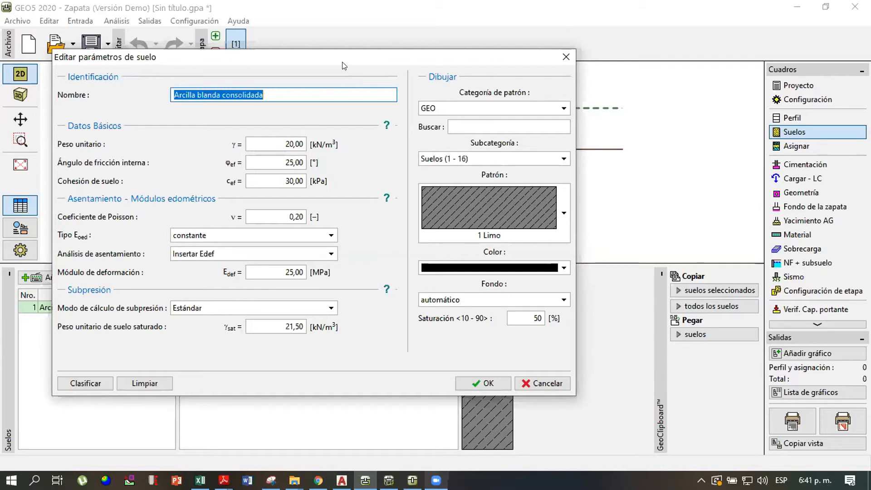
pyautogui.moveTo(360, 61); pyautogui.dragTo(391, 59)
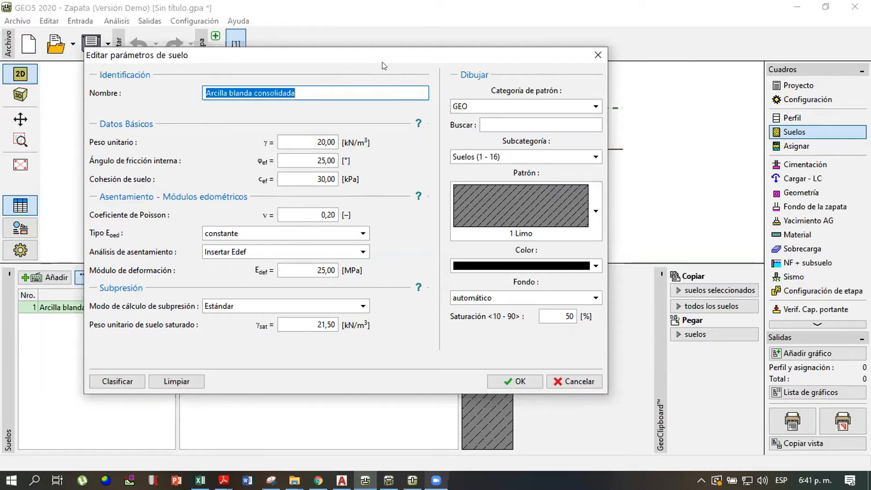
pyautogui.moveTo(378, 57); pyautogui.dragTo(384, 56)
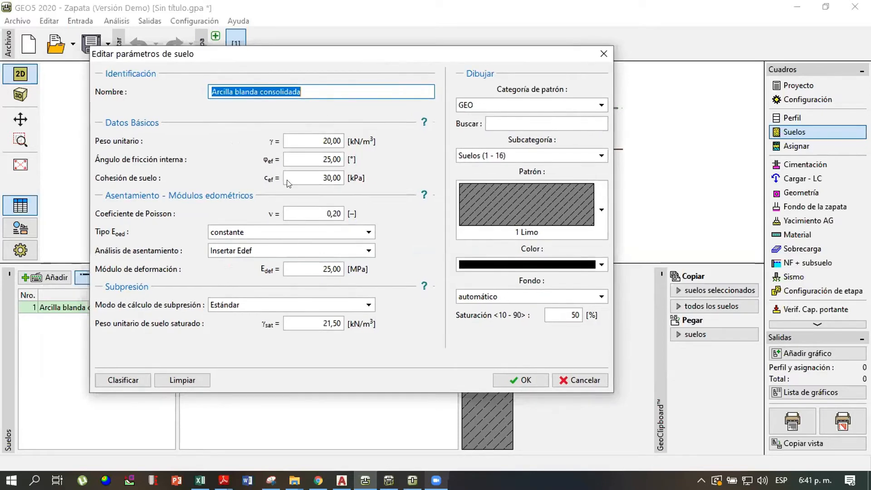
pyautogui.click(309, 144)
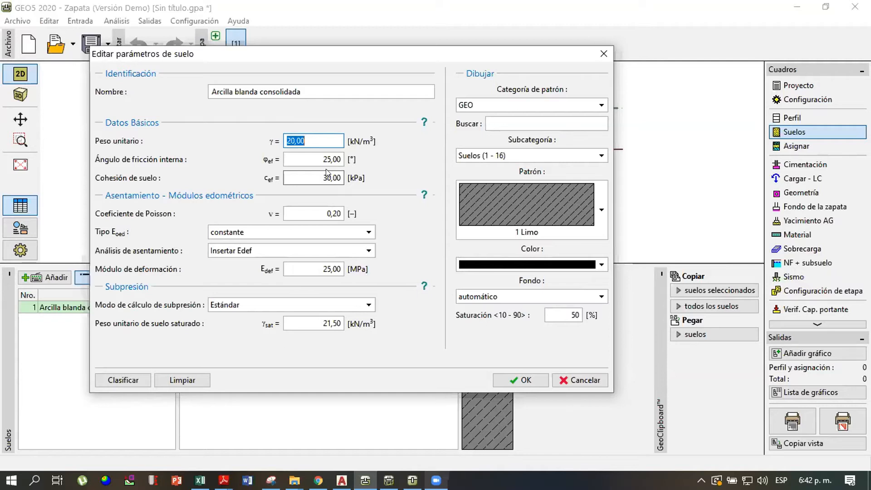
pyautogui.click(323, 155)
pyautogui.click(328, 174)
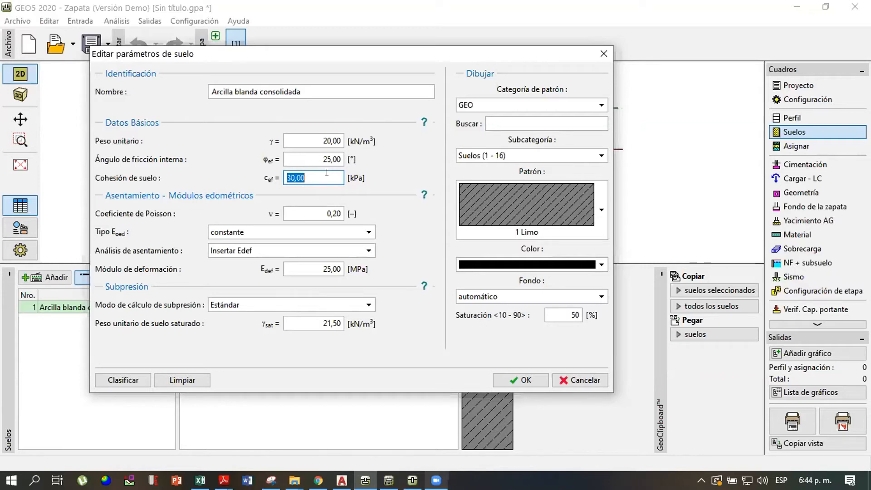
pyautogui.hotkey('shift', 'Tab')
pyautogui.hotkey('shift', 'Tab')
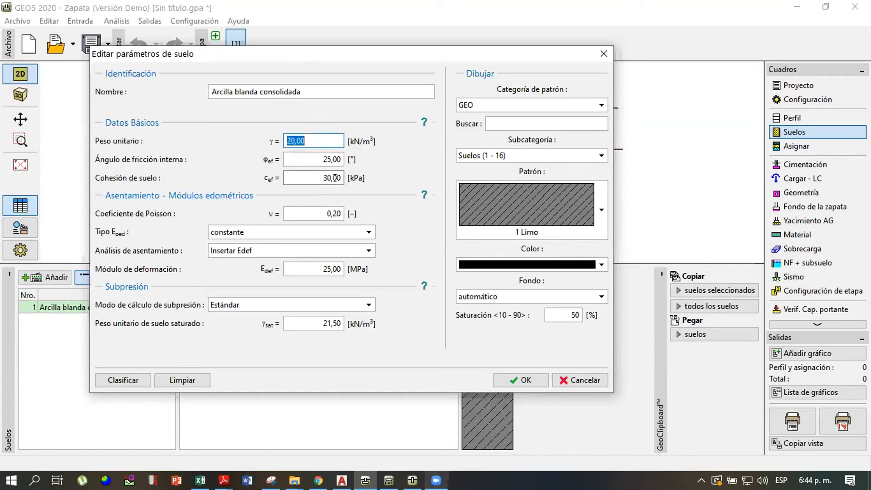
pyautogui.click(335, 178)
pyautogui.click(327, 160)
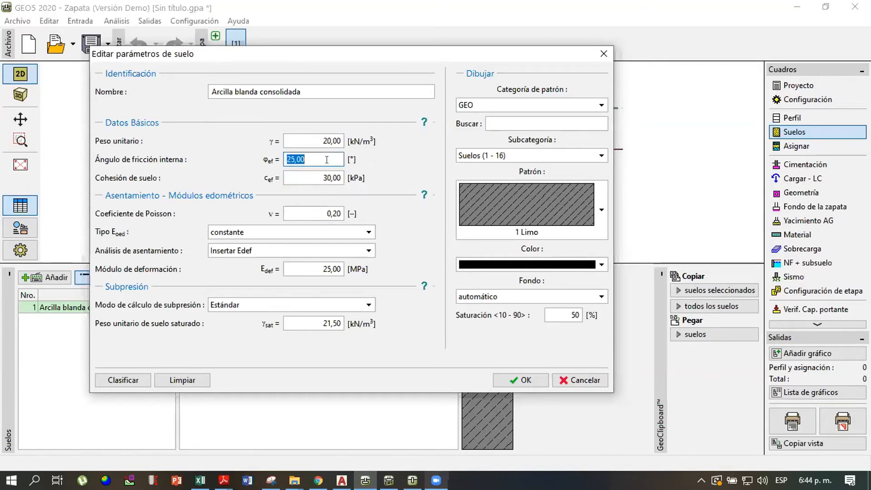
pyautogui.press('Tab')
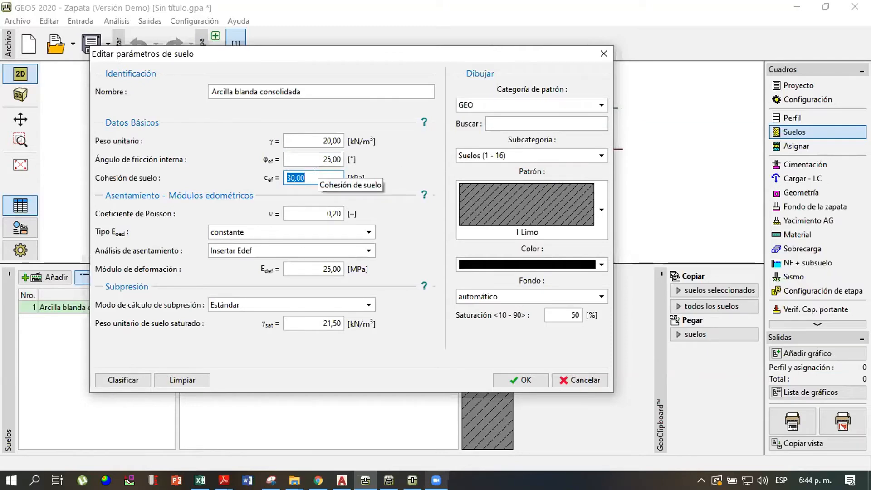
pyautogui.press('Tab')
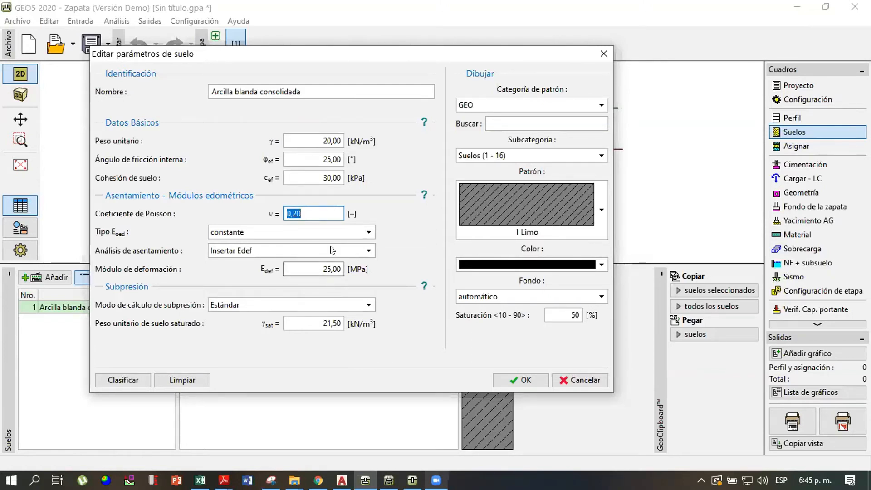
pyautogui.click(326, 159)
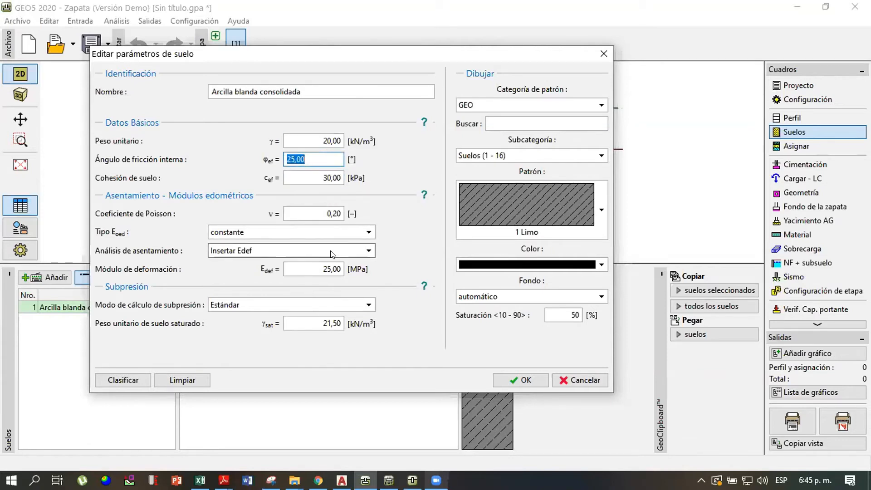
pyautogui.moveTo(458, 55); pyautogui.dragTo(398, 81)
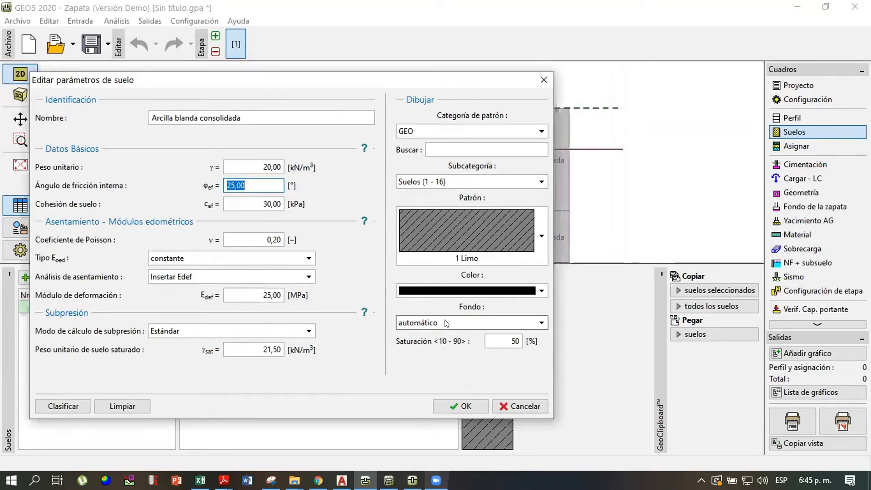
pyautogui.click(461, 408)
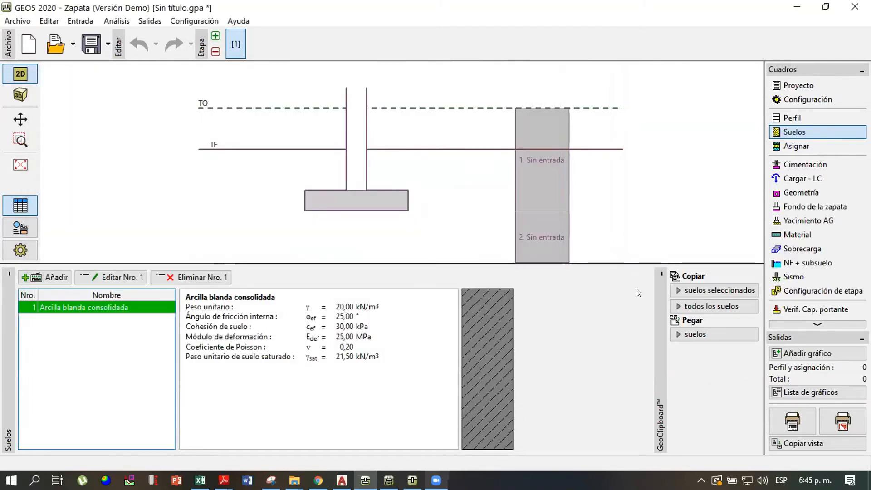
# Check which soil is assigned to each layer and the layer thicknesses in the profile
pyautogui.click(662, 143)
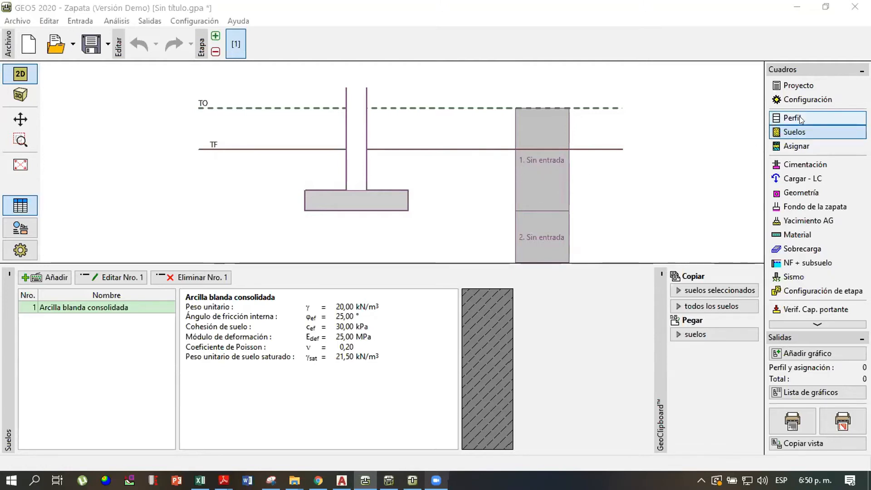
pyautogui.click(799, 146)
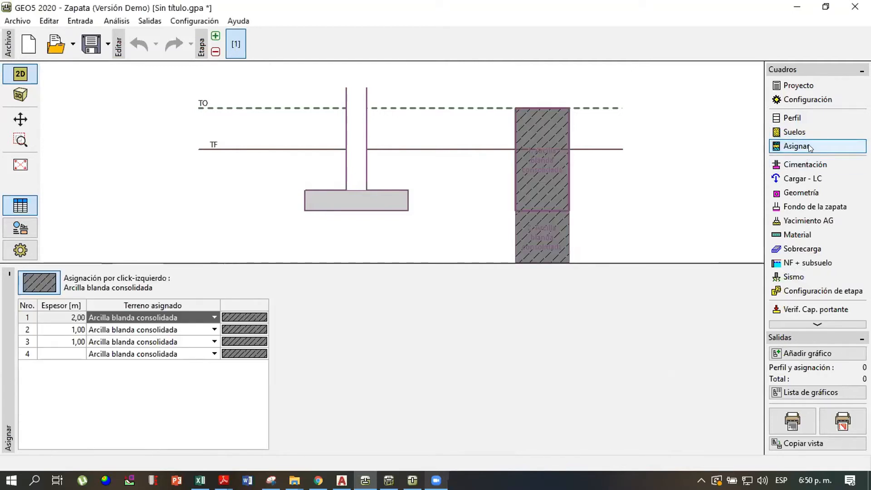
pyautogui.click(809, 120)
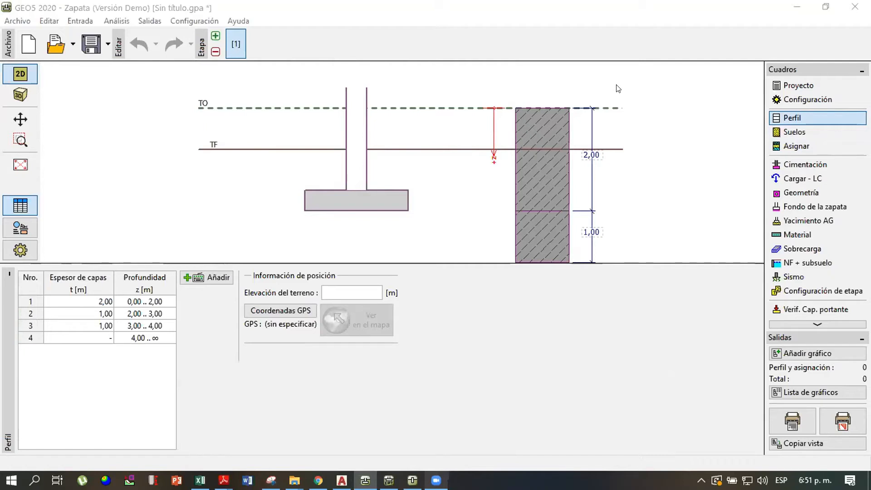
pyautogui.click(799, 129)
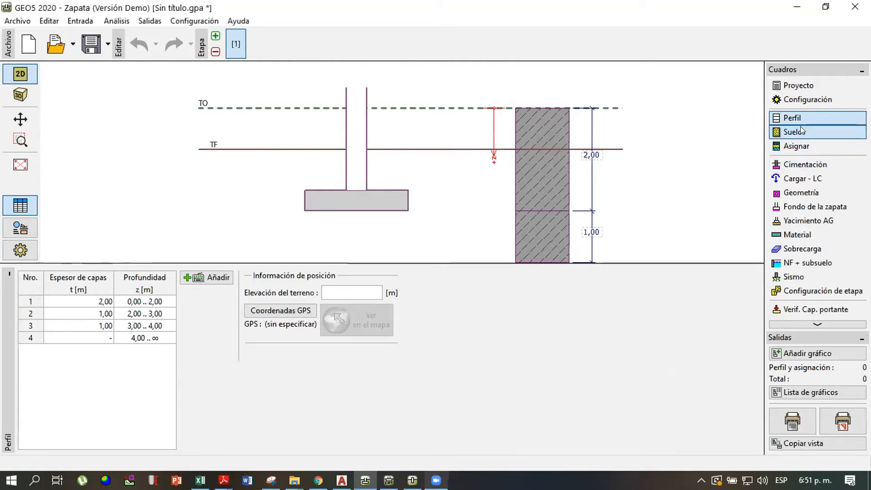
pyautogui.click(800, 117)
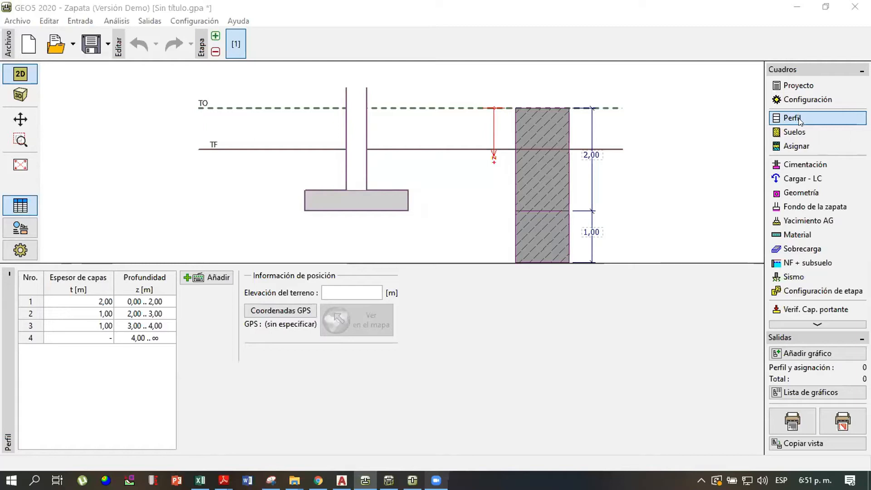
# Start a new soil definition and name it Suelo residuales
pyautogui.click(794, 132)
pyautogui.click(55, 278)
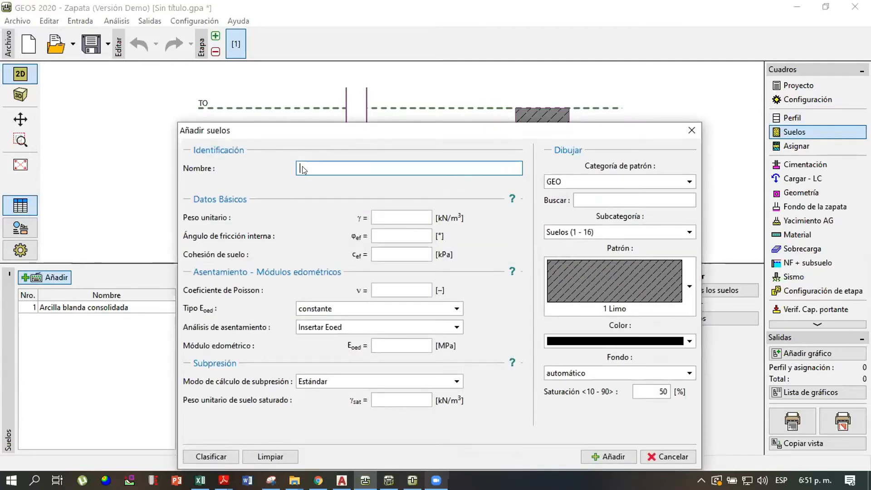
pyautogui.write('Suelo residuales')
pyautogui.moveTo(364, 134); pyautogui.dragTo(363, 77)
# Set the unit weight of Suelo residuales to 19,5 kN/m³
pyautogui.click(376, 160)
pyautogui.write('18')
pyautogui.press('BackSpace')
pyautogui.press('BackSpace')
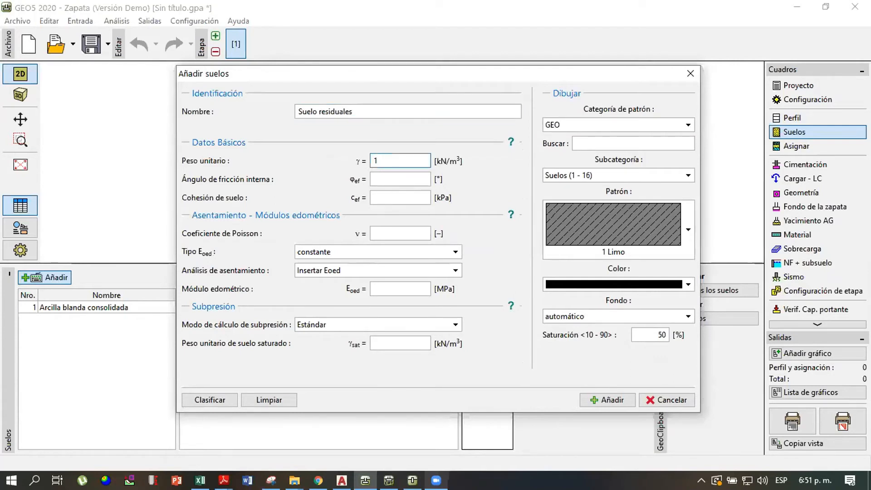
pyautogui.write('18')
pyautogui.press('BackSpace')
pyautogui.press('BackSpace')
pyautogui.write('24')
pyautogui.press('BackSpace')
pyautogui.press('BackSpace')
pyautogui.write('19,5')
# Set the internal friction angle of Suelo residuales to 30° and its cohesion to 10 kPa
pyautogui.click(393, 183)
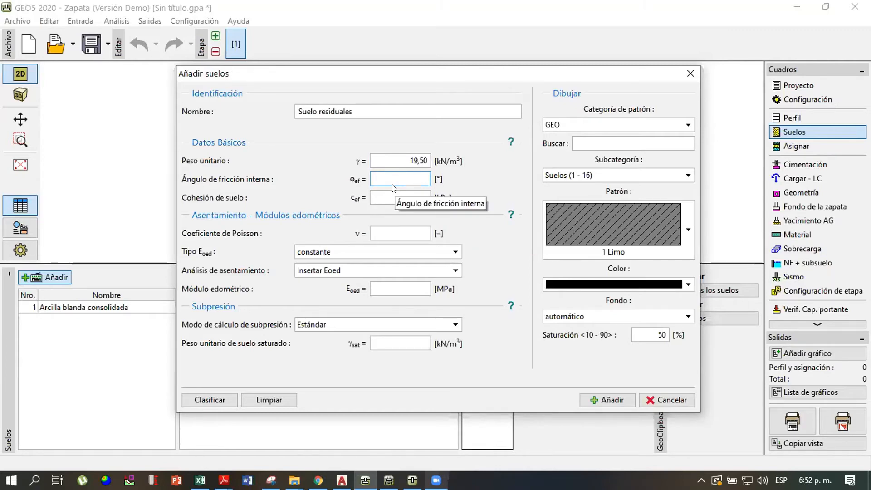
pyautogui.write('30')
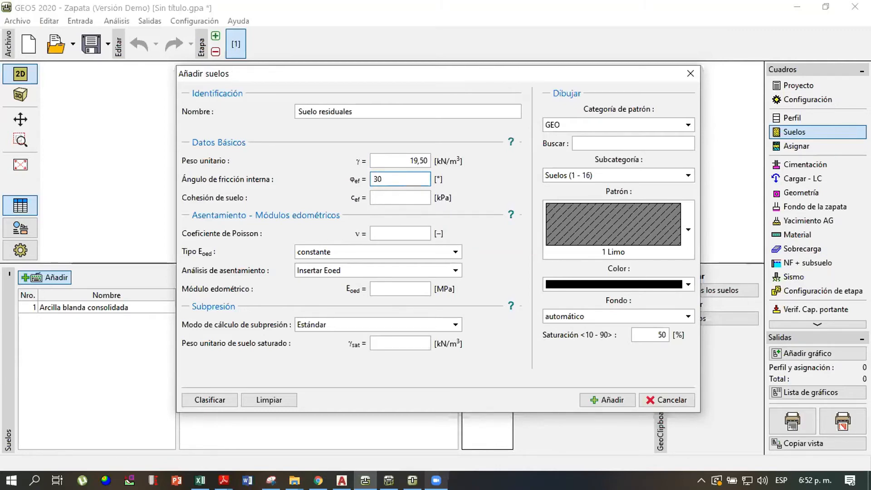
pyautogui.click(394, 198)
pyautogui.write('5')
pyautogui.press('BackSpace')
pyautogui.write('10')
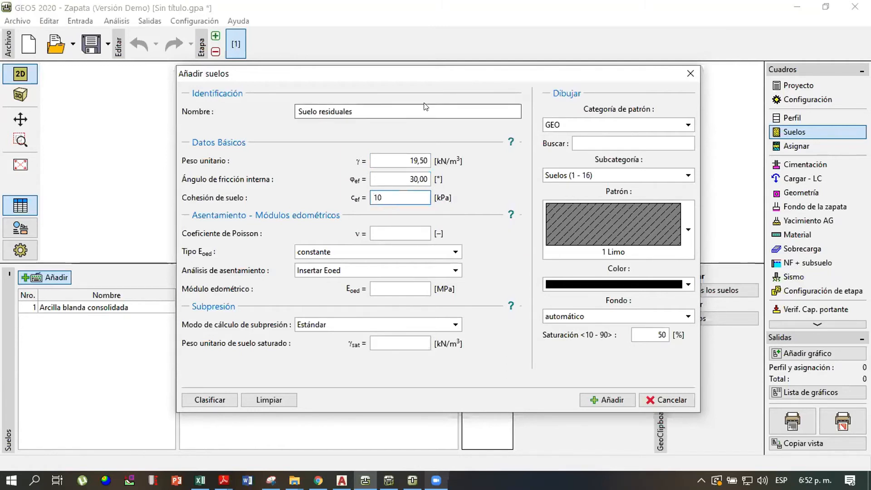
# Set the Poisson's ratio of Suelo residuales to 0,2
pyautogui.moveTo(420, 73); pyautogui.dragTo(388, 62)
pyautogui.click(357, 221)
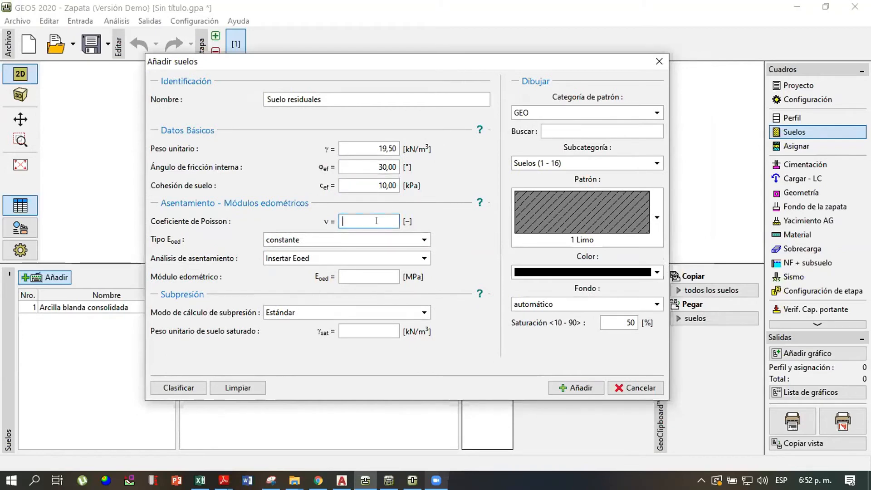
pyautogui.write(',')
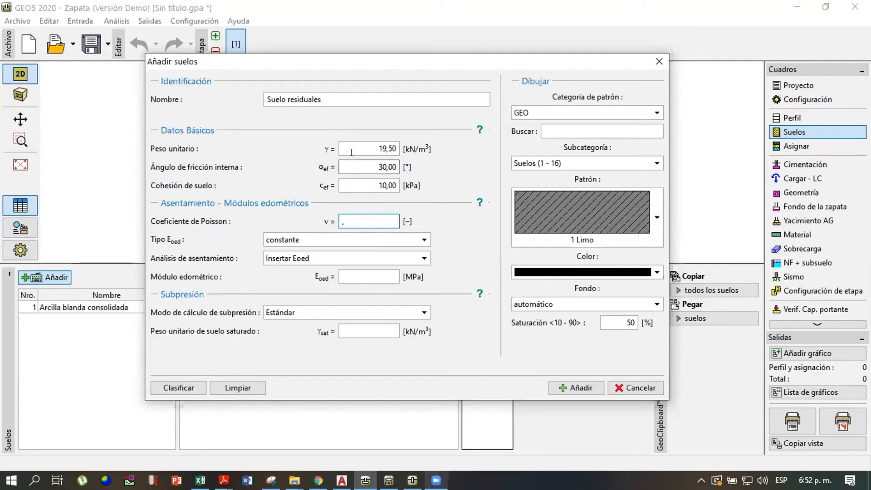
pyautogui.write('2')
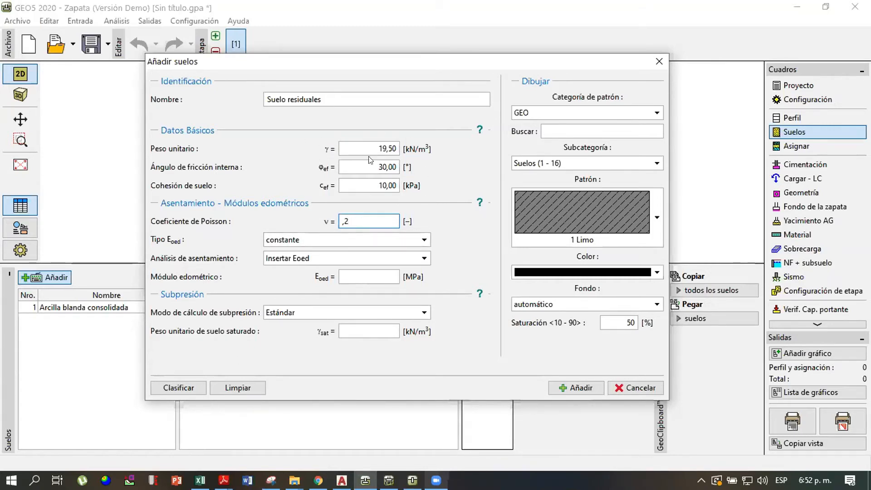
pyautogui.click(423, 240)
pyautogui.click(433, 238)
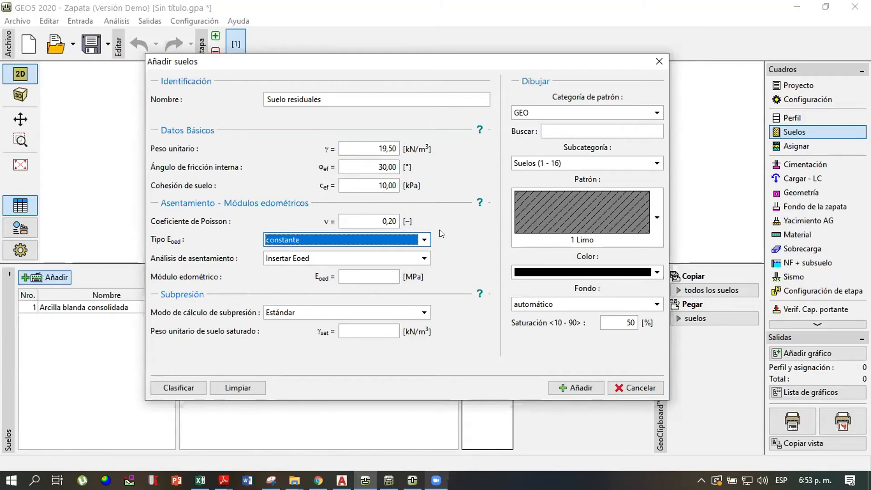
pyautogui.moveTo(443, 64); pyautogui.dragTo(436, 57)
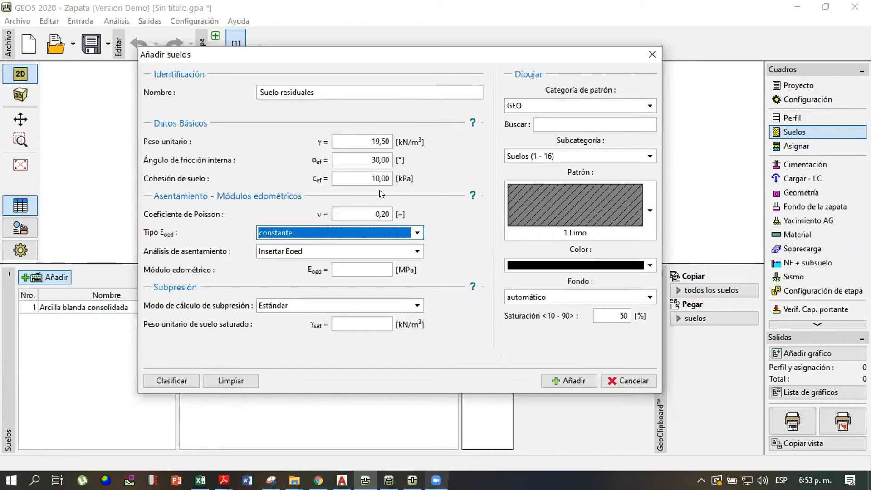
pyautogui.click(416, 232)
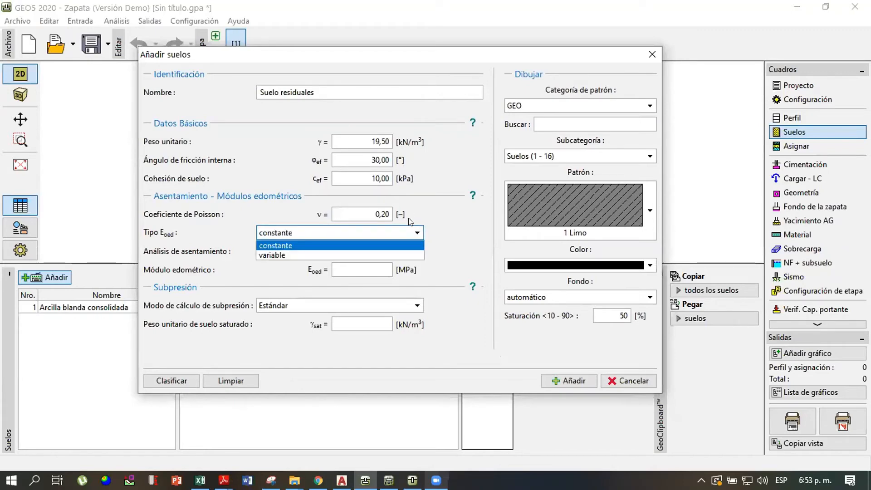
pyautogui.click(444, 229)
pyautogui.click(404, 233)
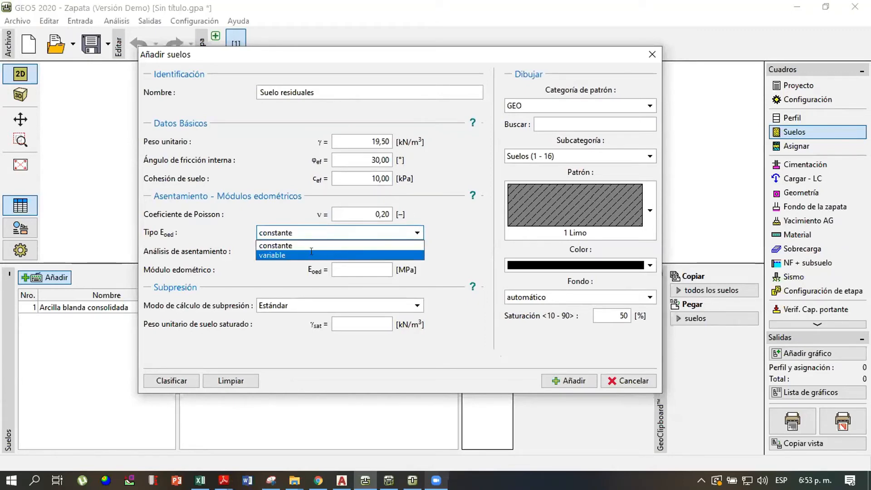
pyautogui.click(391, 255)
pyautogui.click(390, 233)
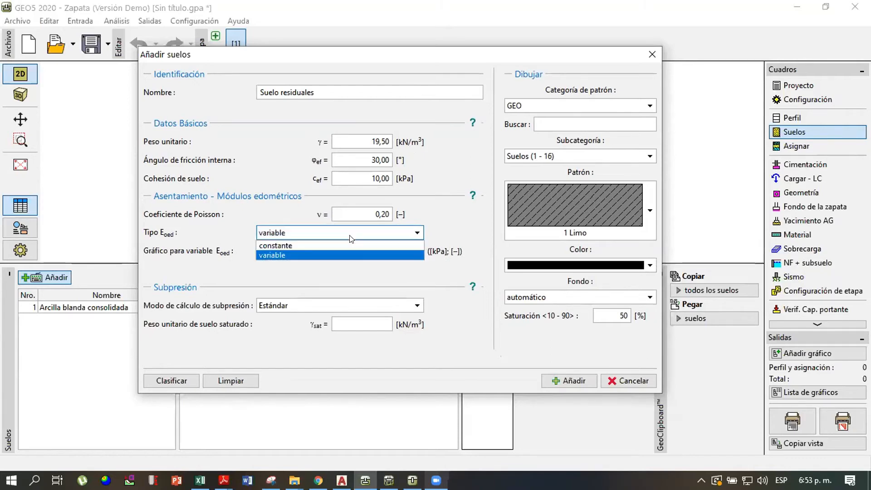
pyautogui.click(317, 249)
# Make the Eoed type of Suelo residuales constant, choose Insertar Edef for settlement analysis, and set its deformation modulus to 35 MPa
pyautogui.click(325, 251)
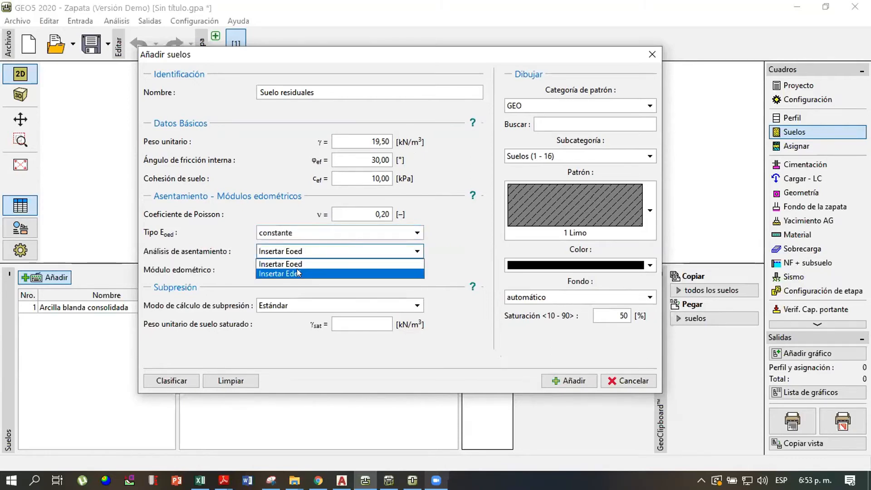
pyautogui.click(297, 269)
pyautogui.click(357, 269)
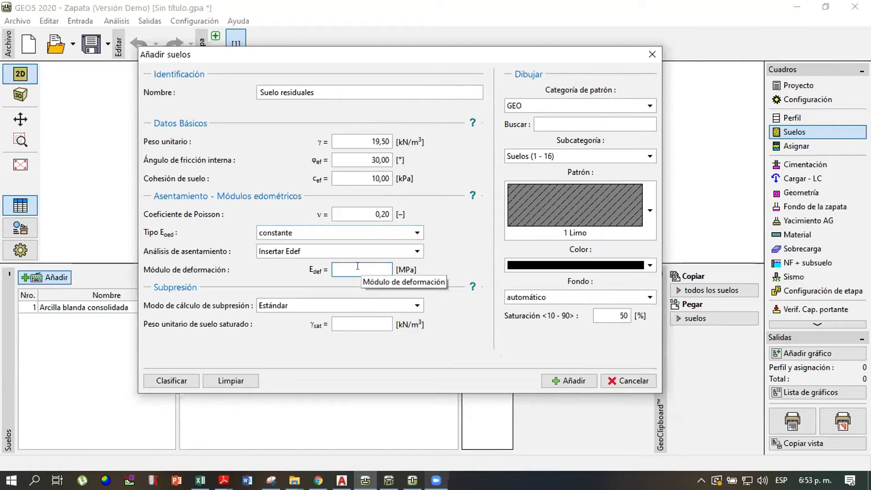
pyautogui.write('3')
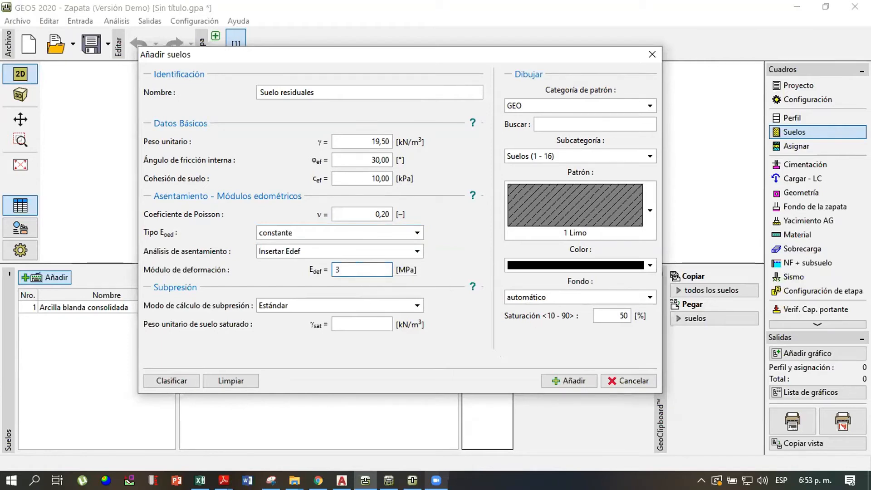
pyautogui.write('0')
pyautogui.press('BackSpace')
pyautogui.write('5')
# Set the saturated unit weight of Suelo residuales to 20 kN/m³, colour its pattern brown and add the soil
pyautogui.press('Tab')
pyautogui.press('Tab')
pyautogui.write('20')
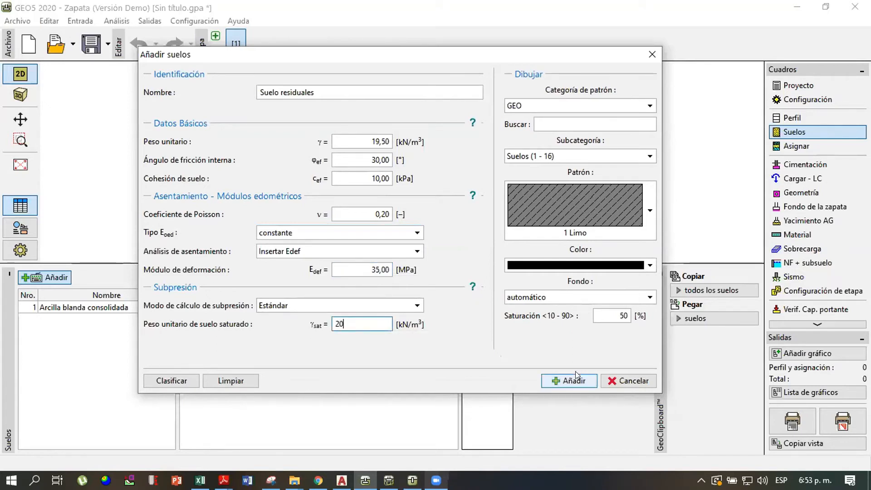
pyautogui.click(638, 215)
pyautogui.click(637, 214)
pyautogui.click(581, 264)
pyautogui.click(548, 283)
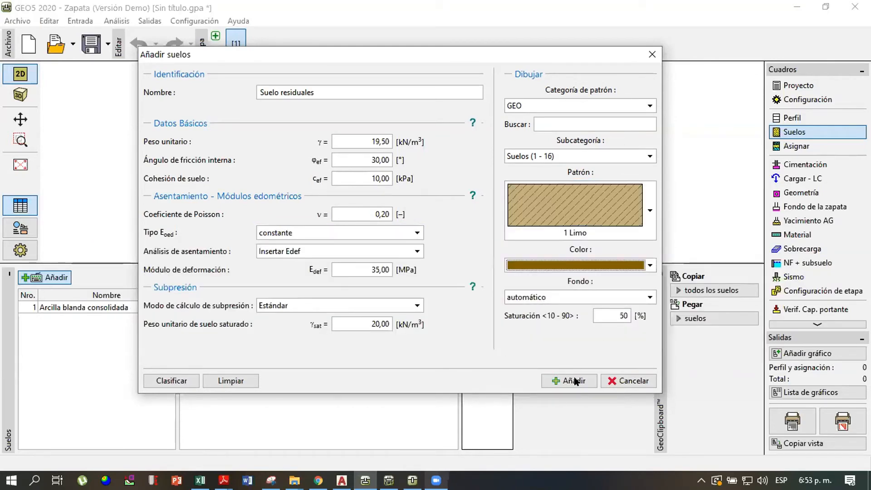
pyautogui.click(572, 380)
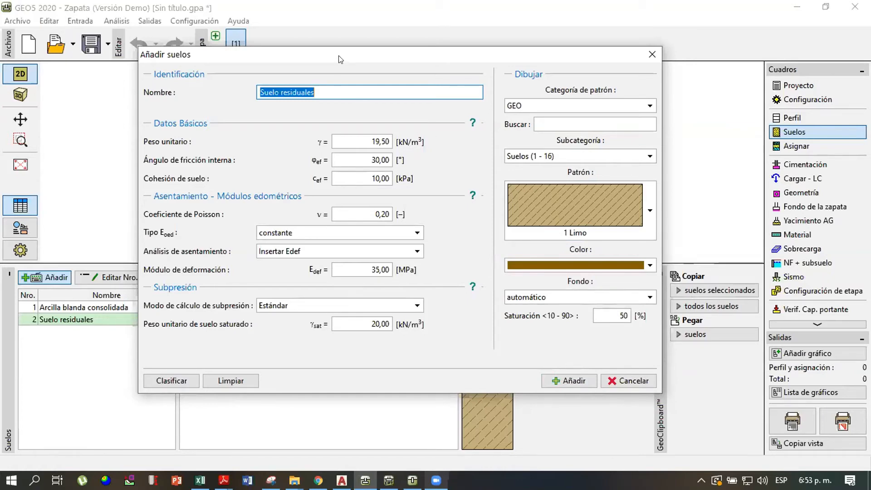
pyautogui.moveTo(340, 59); pyautogui.dragTo(348, 65)
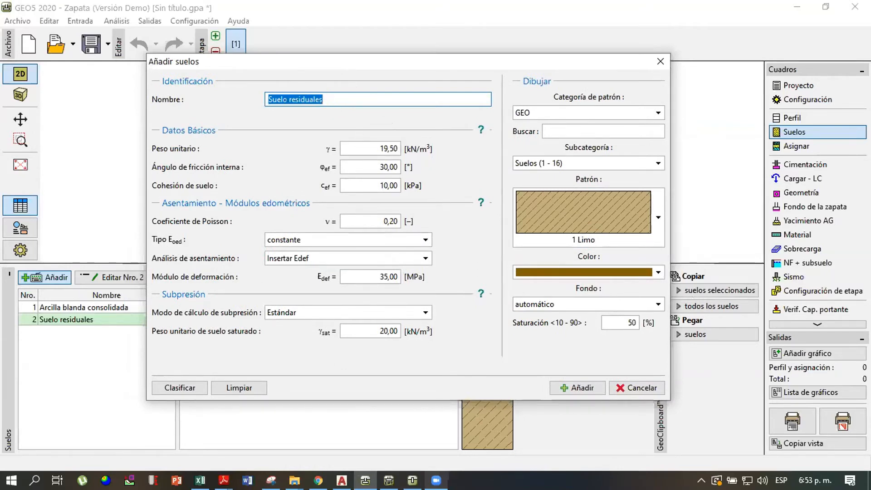
pyautogui.write('Roca')
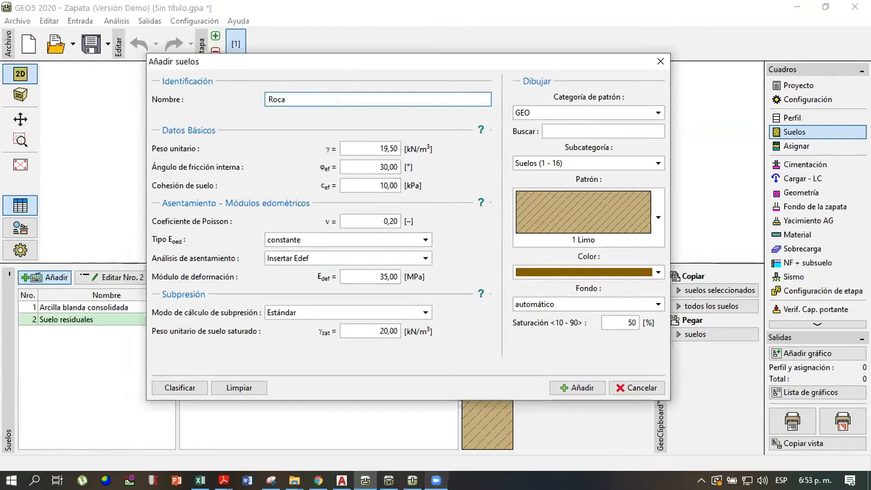
pyautogui.write(' blanda IIA')
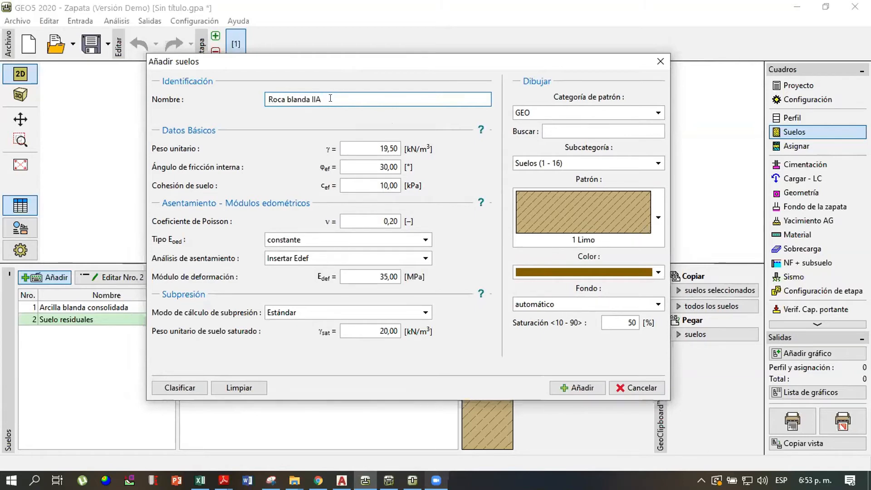
pyautogui.click(366, 143)
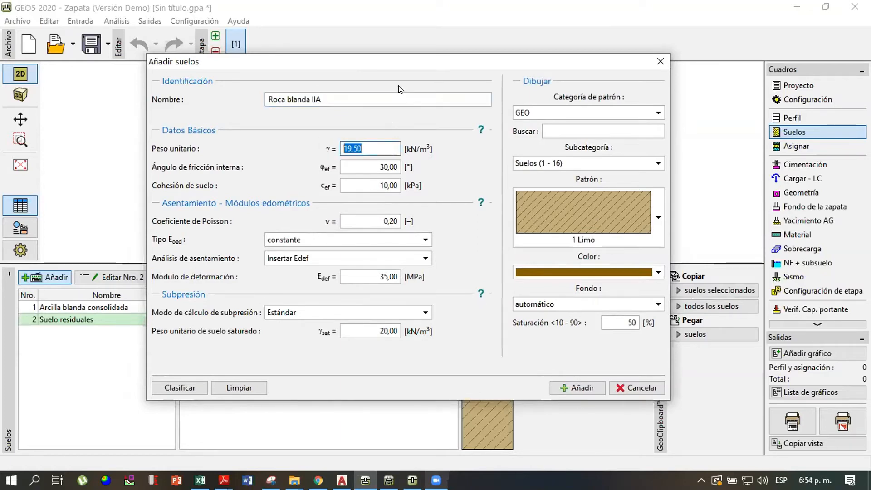
pyautogui.moveTo(418, 59); pyautogui.dragTo(425, 54)
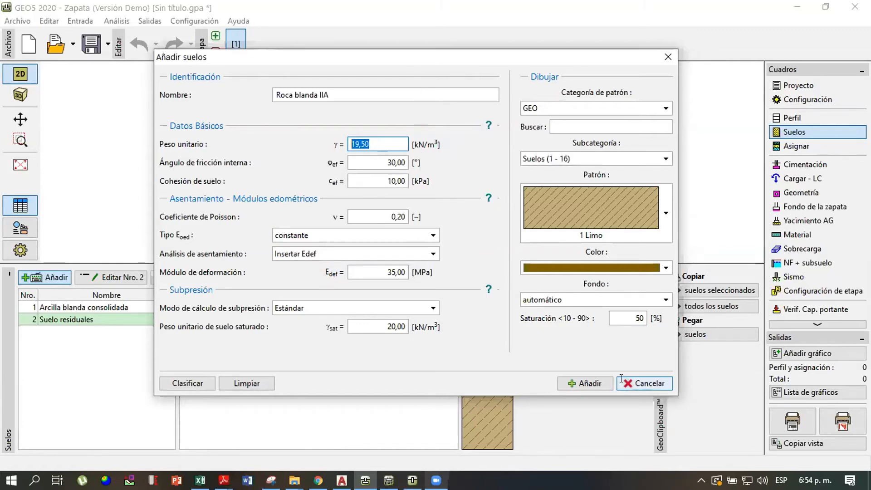
pyautogui.click(635, 382)
pyautogui.click(117, 279)
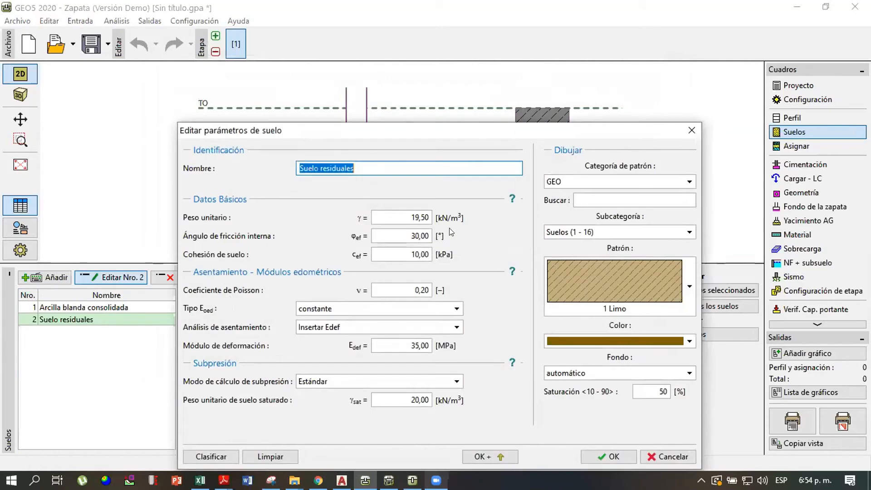
pyautogui.press('Escape')
# Start a new soil definition and name it Roca blanda
pyautogui.click(45, 277)
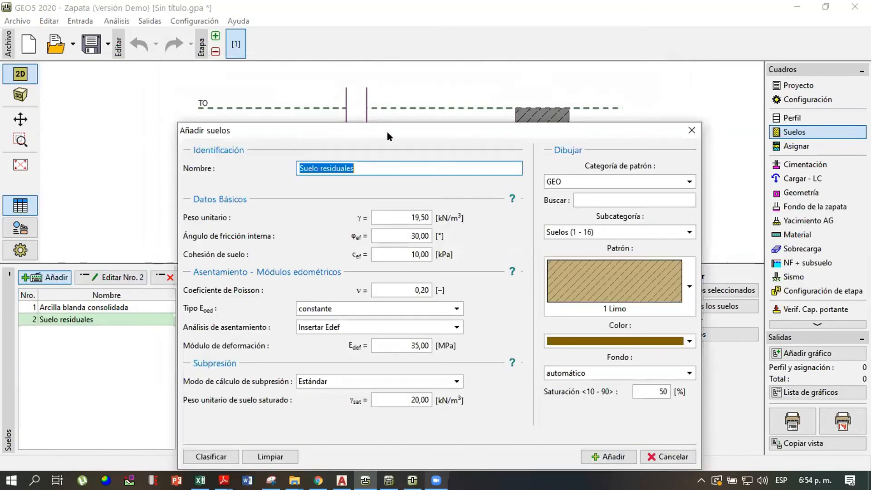
pyautogui.moveTo(387, 131); pyautogui.dragTo(411, 91)
pyautogui.write('Roca blanda')
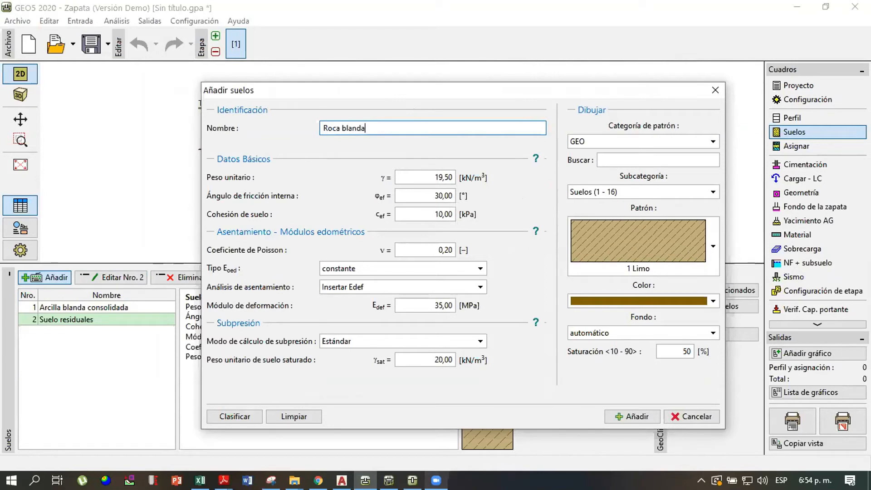
pyautogui.moveTo(408, 90); pyautogui.dragTo(404, 57)
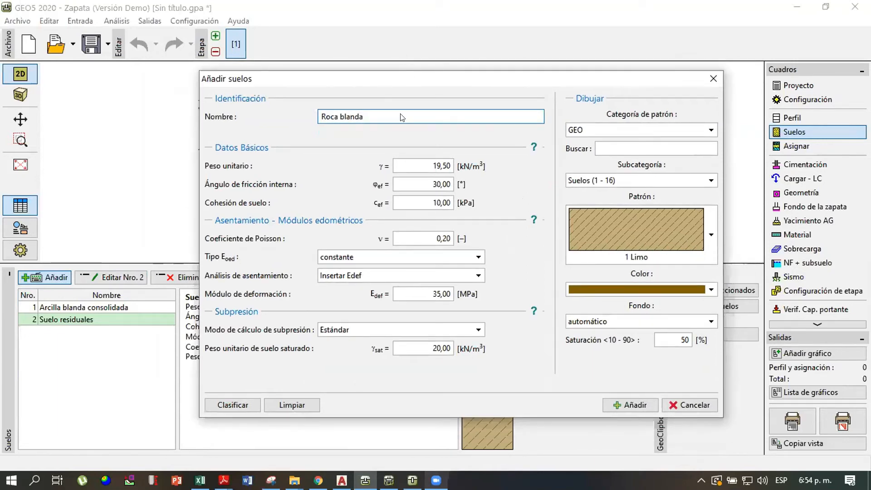
# Set the unit weight of Roca blanda to 22,5 kN/m³
pyautogui.doubleClick(417, 146)
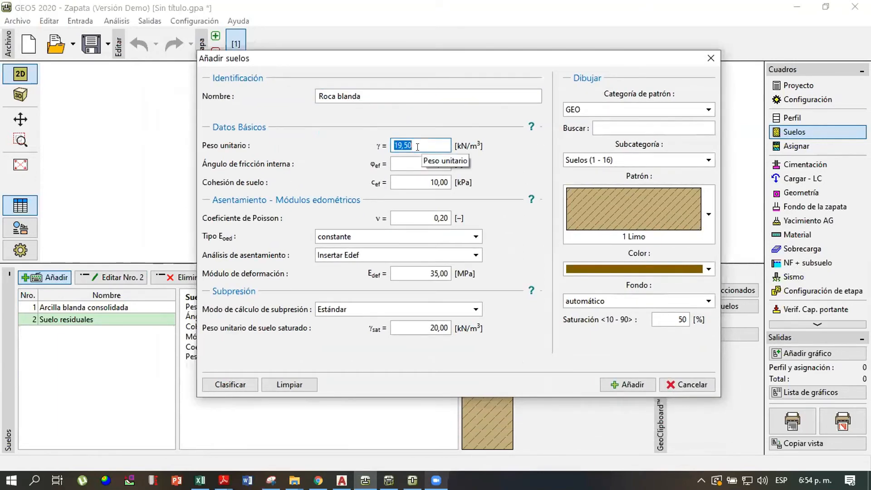
pyautogui.press('BackSpace')
pyautogui.write('21')
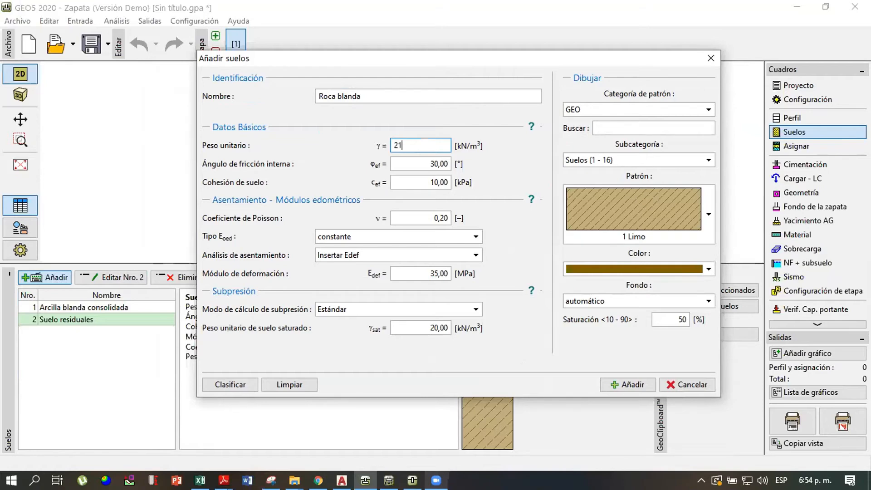
pyautogui.press('BackSpace')
pyautogui.write('2,5')
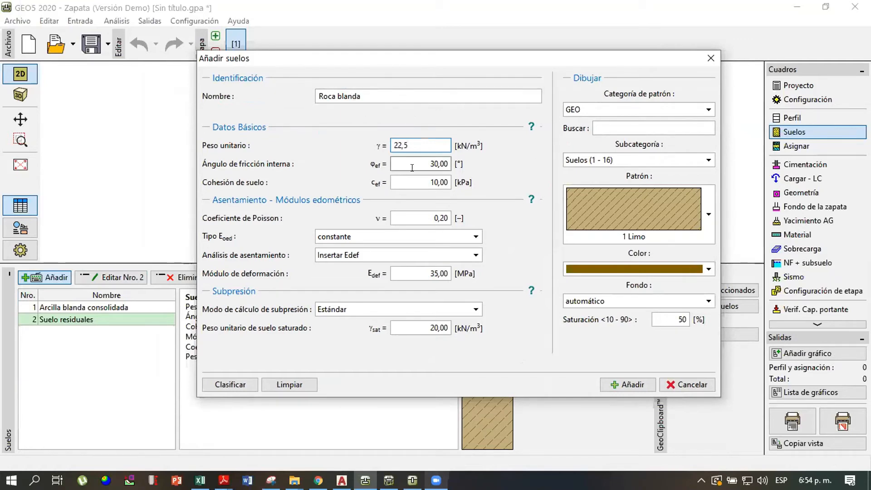
# Set the internal friction angle of Roca blanda to 34° and its cohesion to 20 kPa
pyautogui.moveTo(414, 163); pyautogui.dragTo(391, 167)
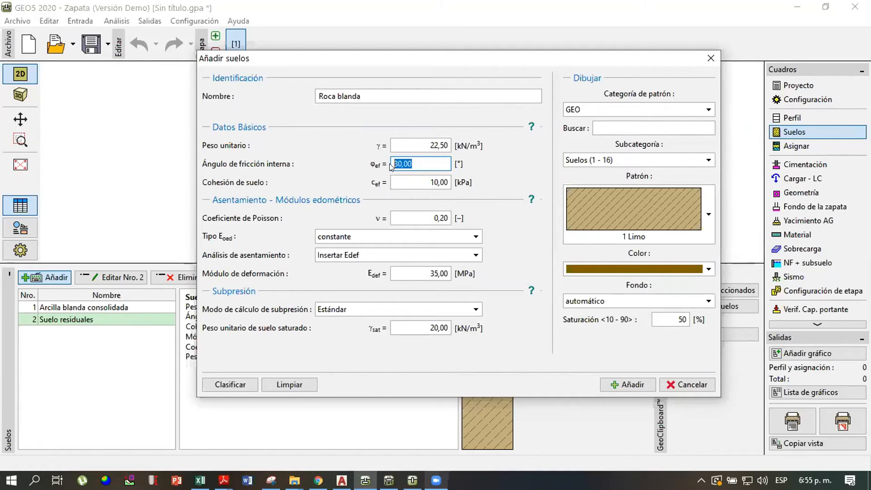
pyautogui.moveTo(460, 62); pyautogui.dragTo(420, 56)
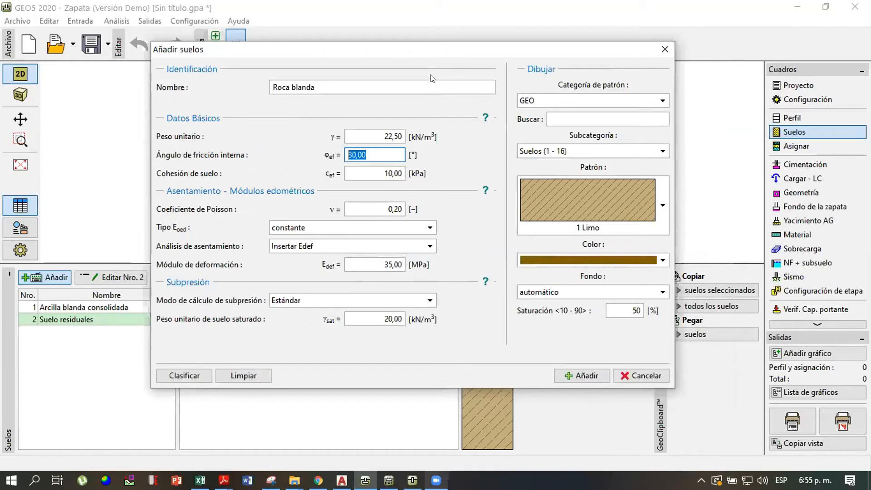
pyautogui.write('34')
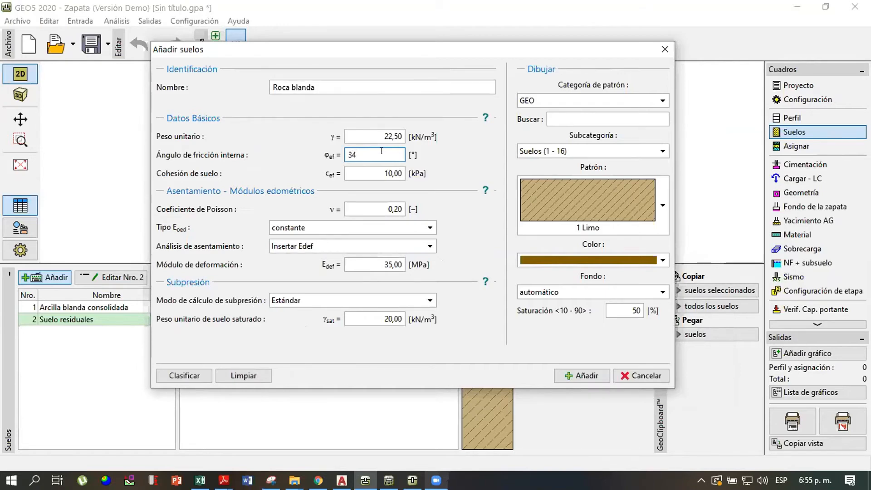
pyautogui.press('Tab')
pyautogui.write('2')
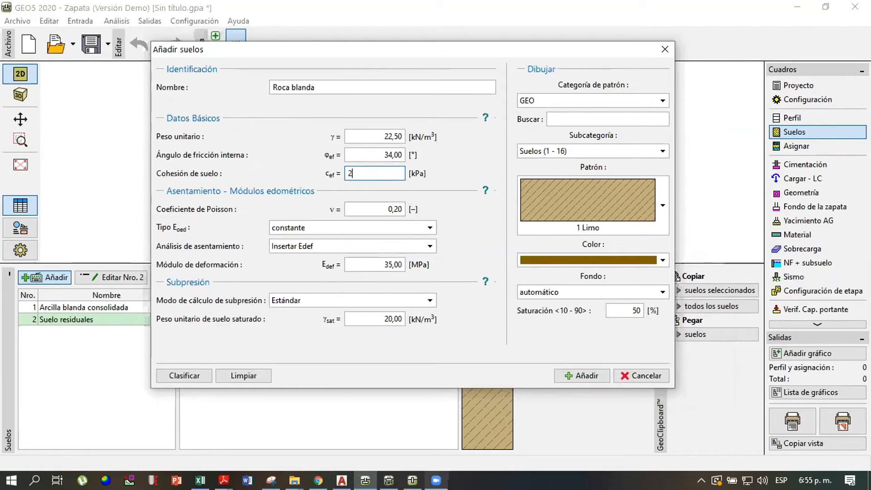
pyautogui.write('0')
pyautogui.moveTo(389, 47); pyautogui.dragTo(408, 47)
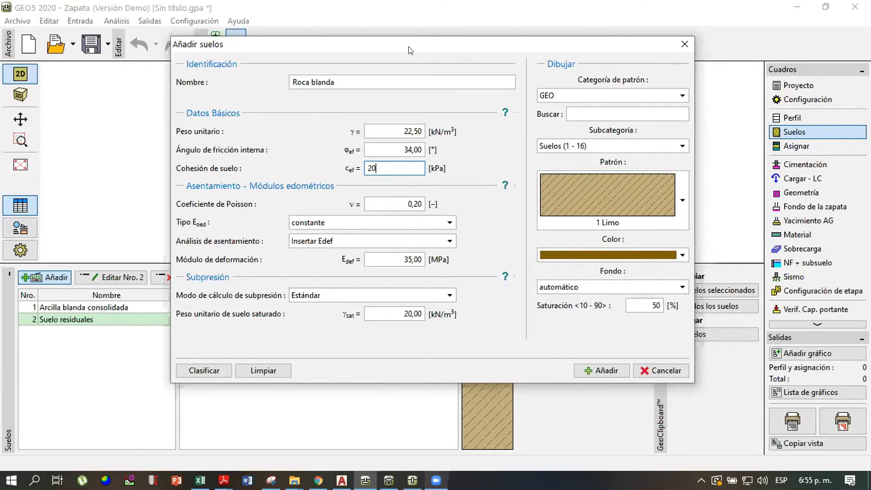
pyautogui.moveTo(410, 50); pyautogui.dragTo(394, 48)
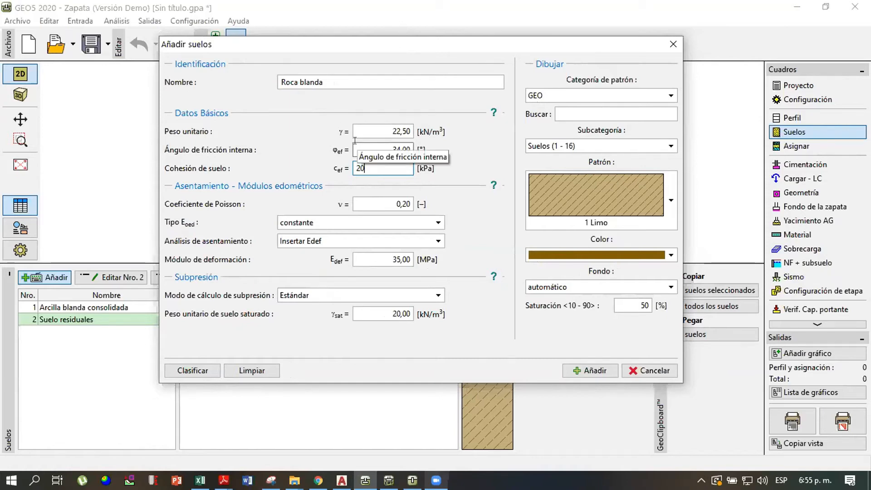
# Set the Poisson's ratio of Roca blanda to 0,17
pyautogui.hotkey('shift', 'Tab')
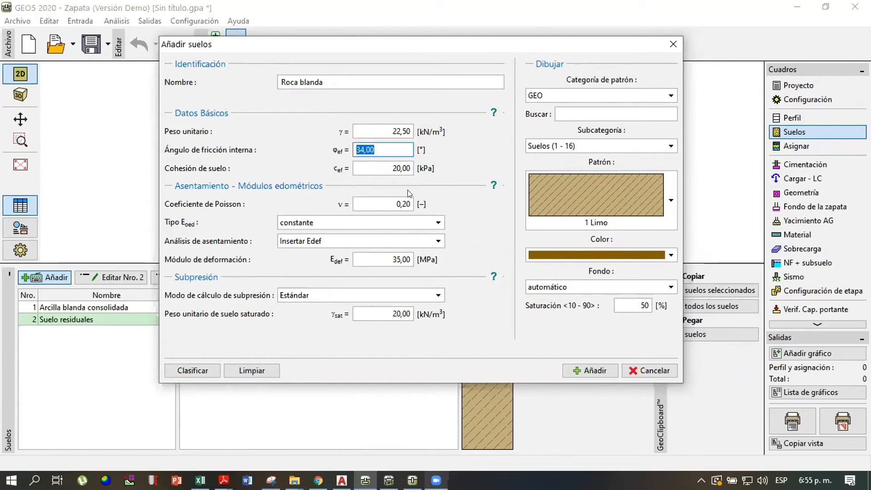
pyautogui.moveTo(434, 43); pyautogui.dragTo(435, 32)
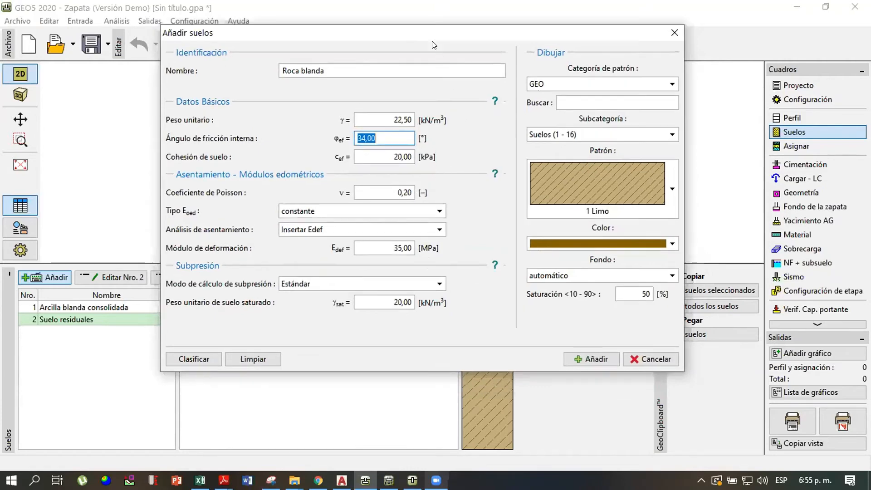
pyautogui.click(394, 192)
pyautogui.write('0,25')
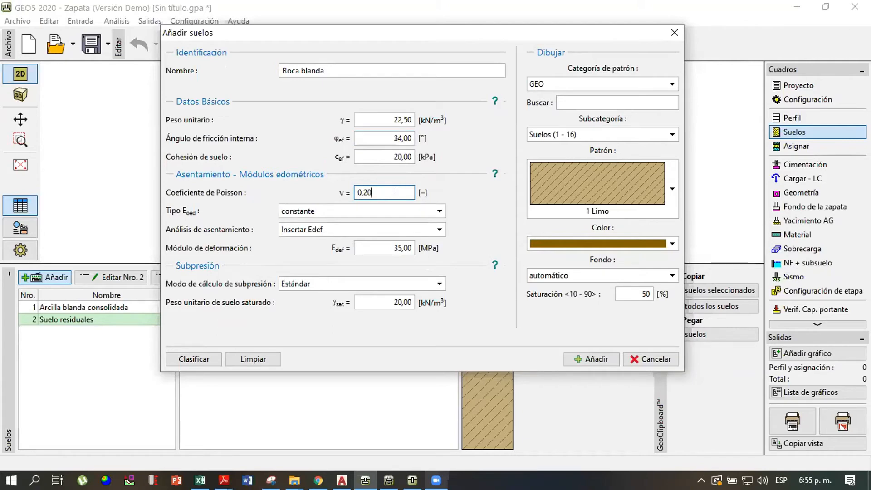
pyautogui.press('BackSpace')
pyautogui.press('BackSpace')
pyautogui.write('10')
pyautogui.press('BackSpace')
pyautogui.write('7')
pyautogui.click(344, 69)
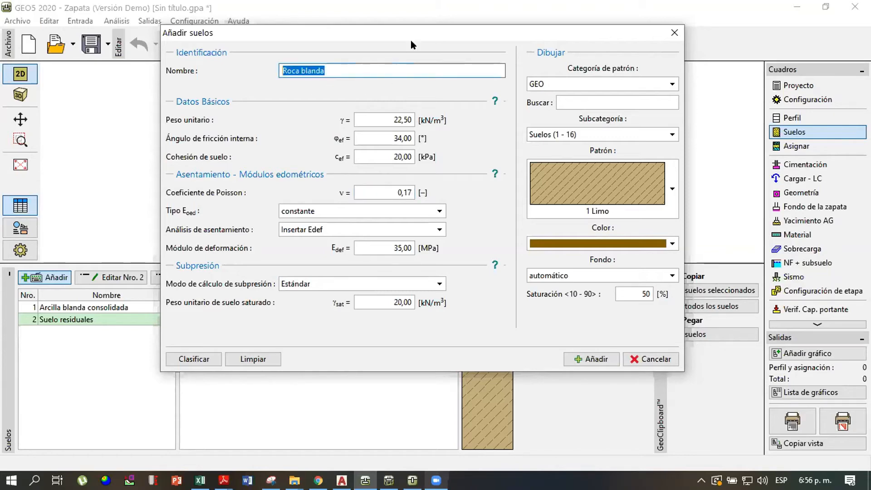
# Set the deformation modulus of Roca blanda to 60 MPa and its saturated unit weight to 23 kN/m³
pyautogui.click(440, 211)
pyautogui.click(440, 213)
pyautogui.click(438, 230)
pyautogui.click(438, 229)
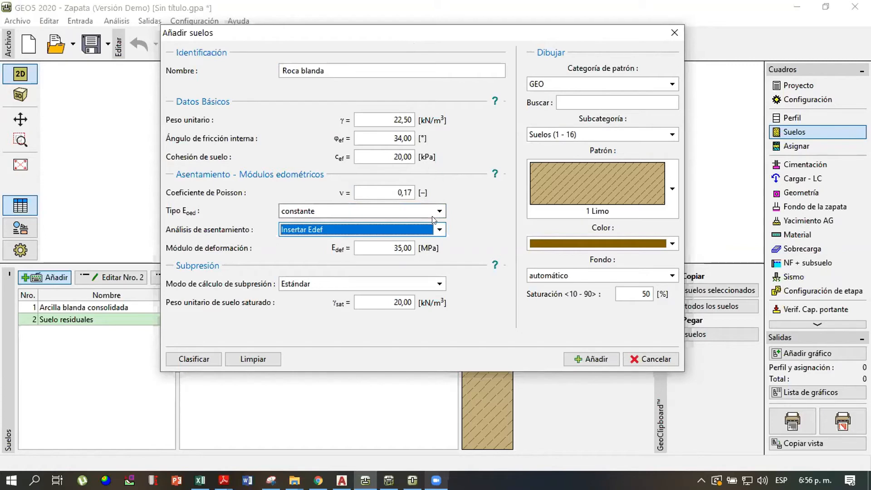
pyautogui.press('Tab')
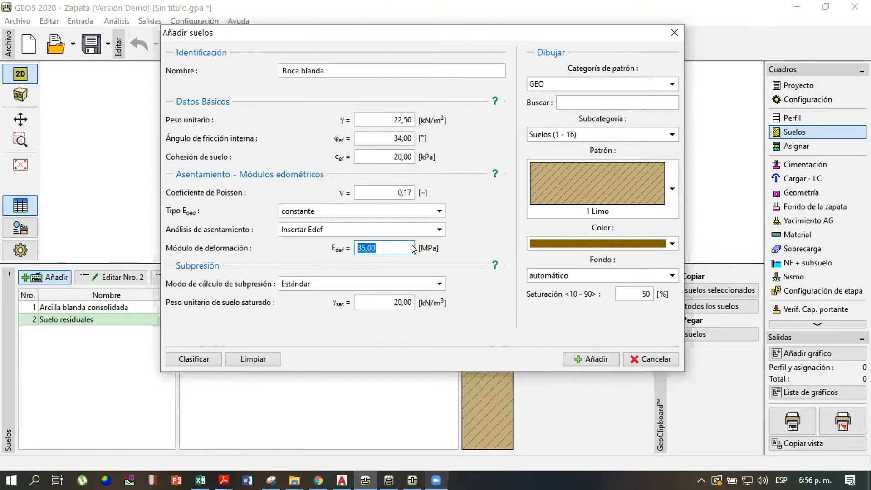
pyautogui.write('60')
pyautogui.press('Tab')
pyautogui.write('23')
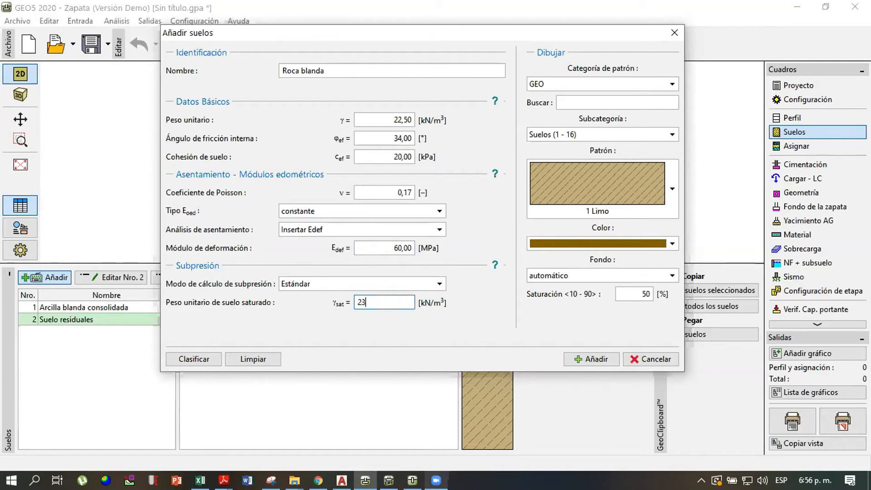
# Colour the pattern of Roca blanda dark red and add it to the soil list, ending soil entry
pyautogui.click(637, 239)
pyautogui.click(549, 263)
pyautogui.click(592, 358)
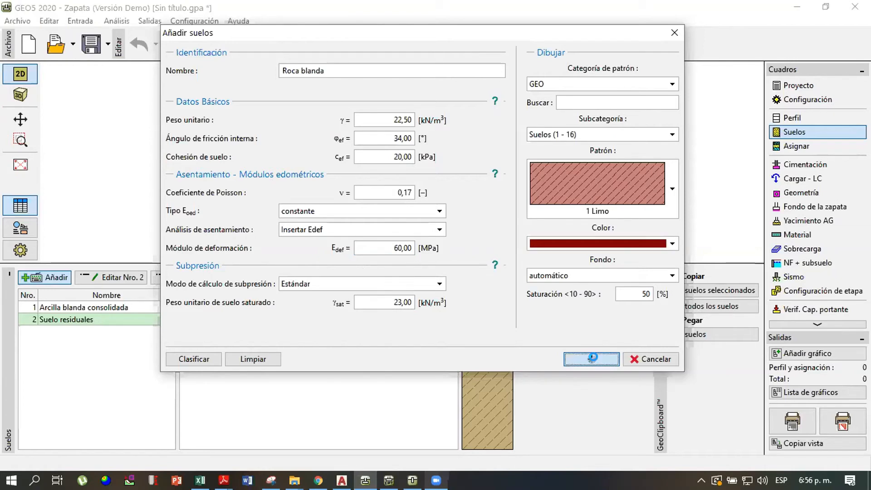
pyautogui.click(650, 358)
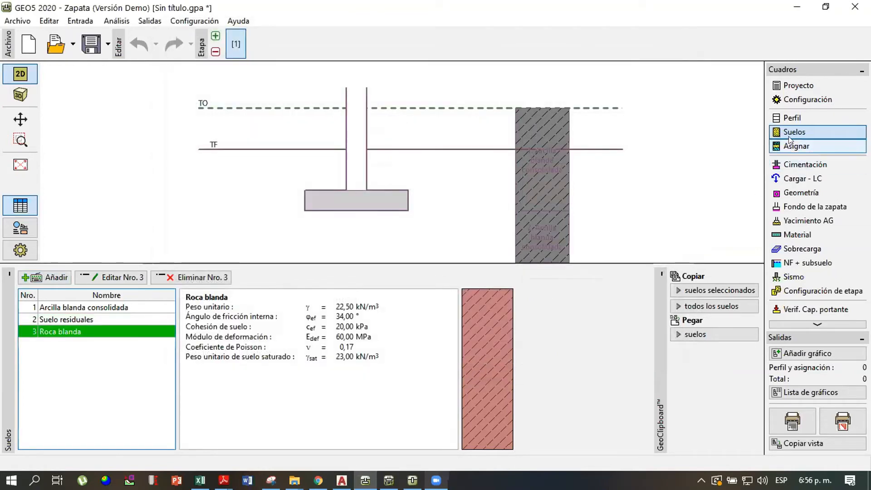
pyautogui.click(791, 119)
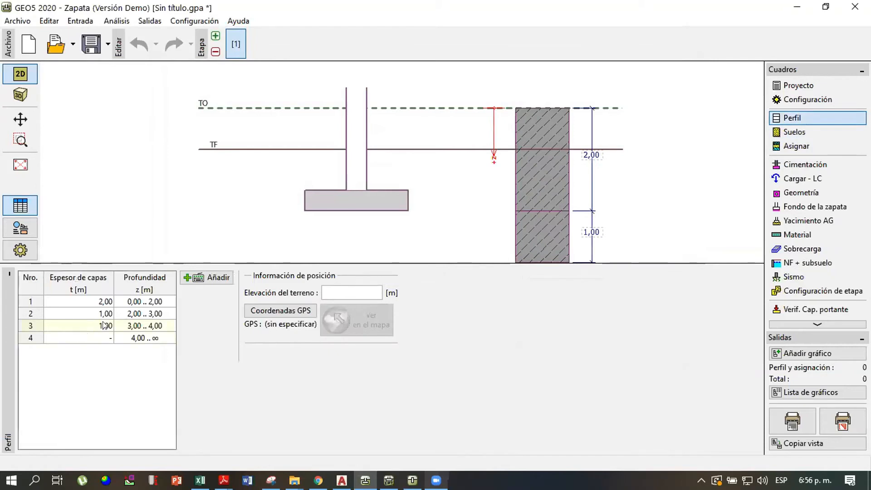
pyautogui.click(800, 130)
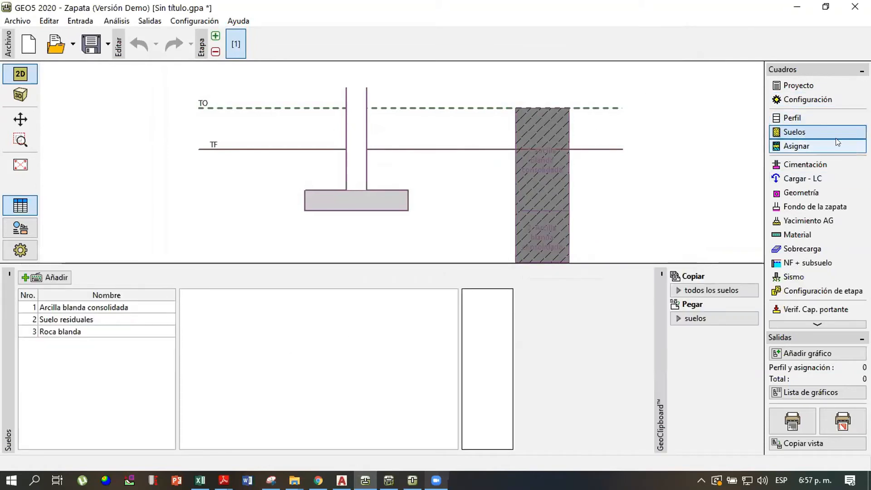
# Assign Arcilla blanda consolidada to layer 1, Suelo residuales to layer 2 and Roca blanda to layer 3 of the profile
pyautogui.click(817, 145)
pyautogui.scroll(-2, 467, 221)
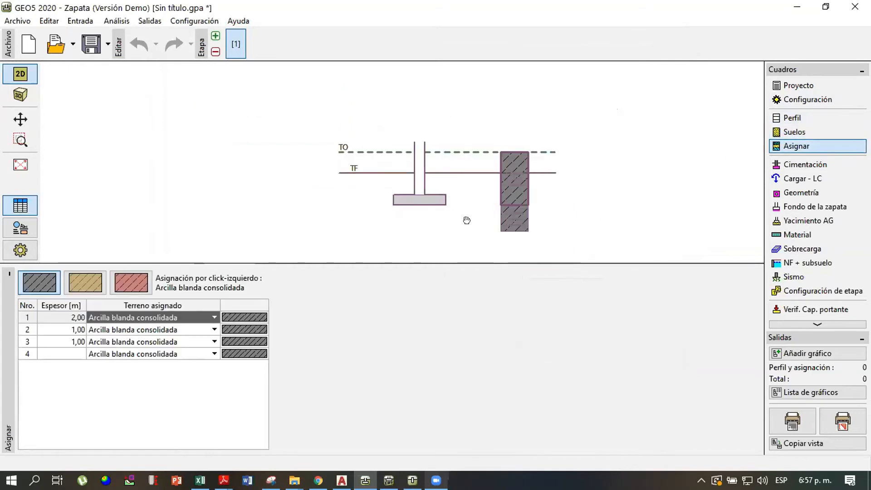
pyautogui.scroll(3, 466, 220)
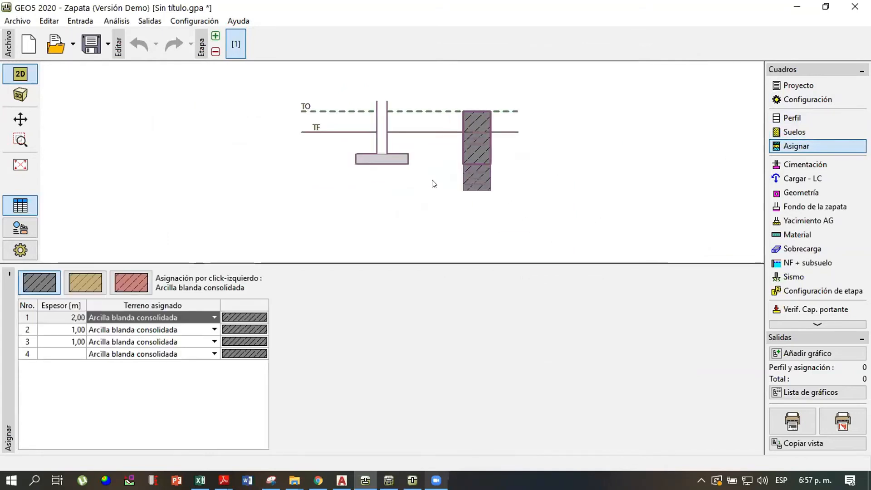
pyautogui.click(199, 320)
pyautogui.click(201, 323)
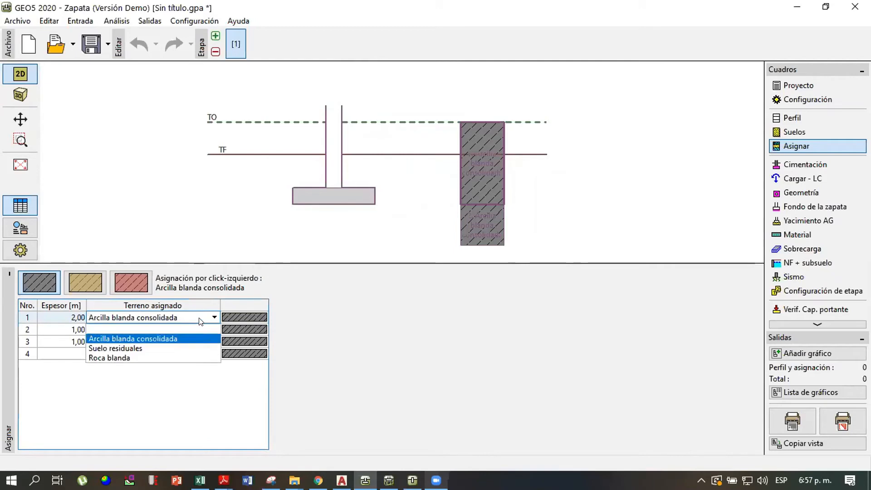
pyautogui.click(201, 321)
pyautogui.click(187, 330)
pyautogui.click(184, 330)
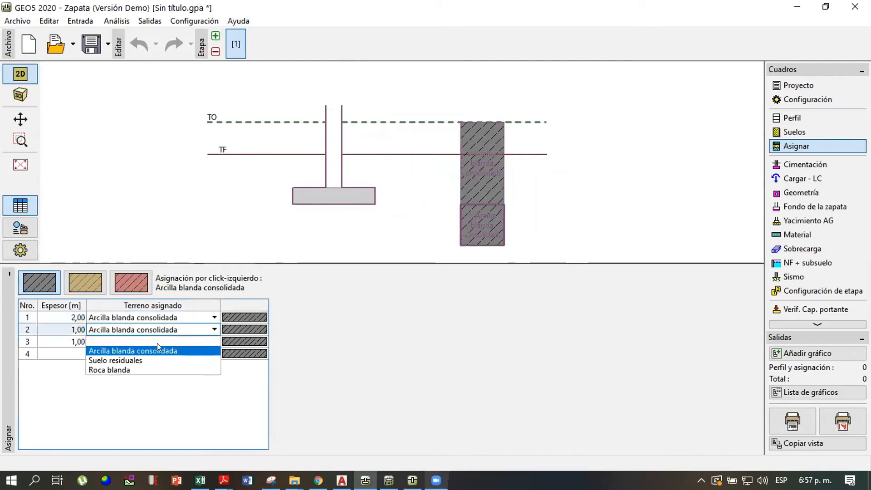
pyautogui.click(136, 361)
pyautogui.click(156, 342)
pyautogui.click(156, 342)
pyautogui.click(124, 381)
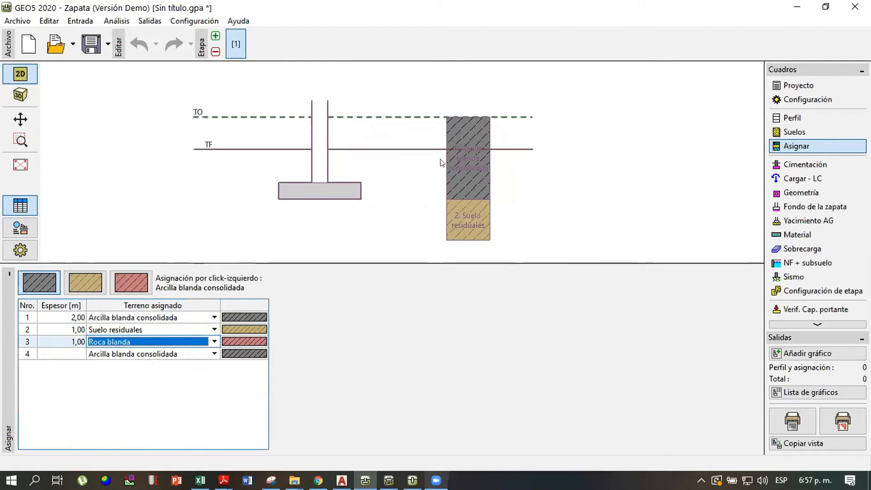
# Try Suelo residuales and Roca blanda on the top layer in the profile drawing, and set it back to Arcilla blanda consolidada
pyautogui.click(459, 178)
pyautogui.rightClick(460, 178)
pyautogui.click(423, 200)
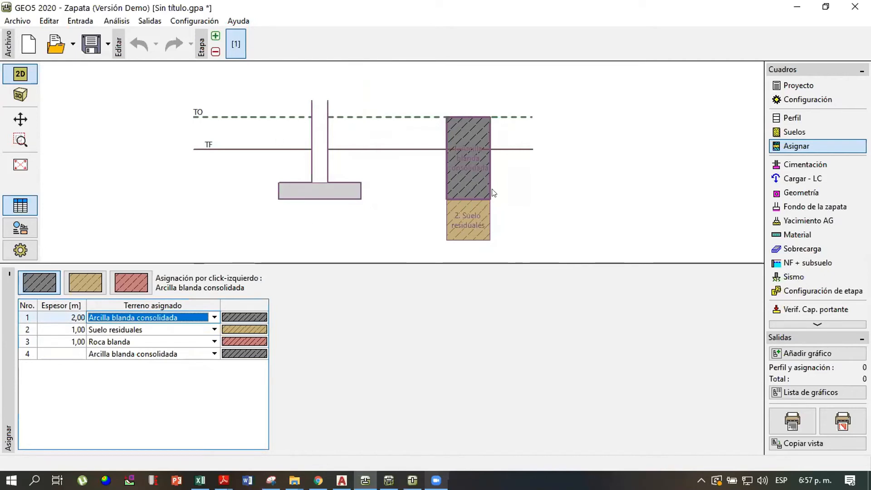
pyautogui.rightClick(475, 148)
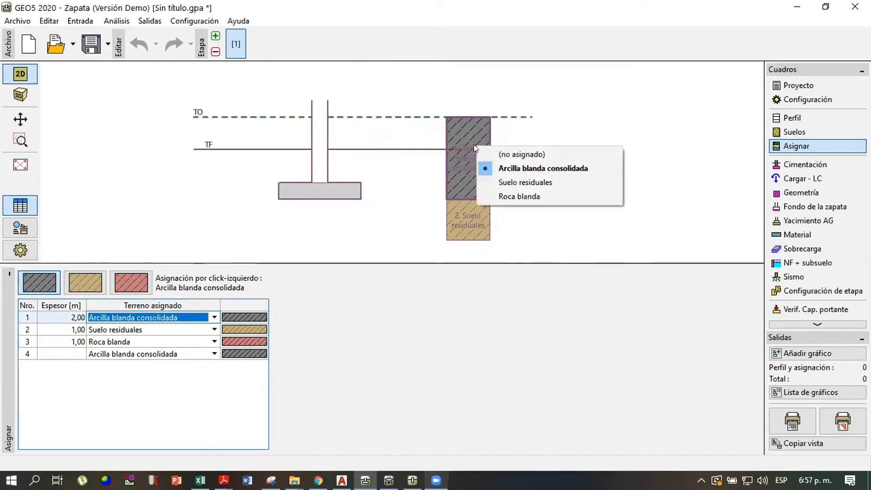
pyautogui.click(494, 182)
pyautogui.rightClick(474, 175)
pyautogui.click(505, 227)
pyautogui.rightClick(472, 158)
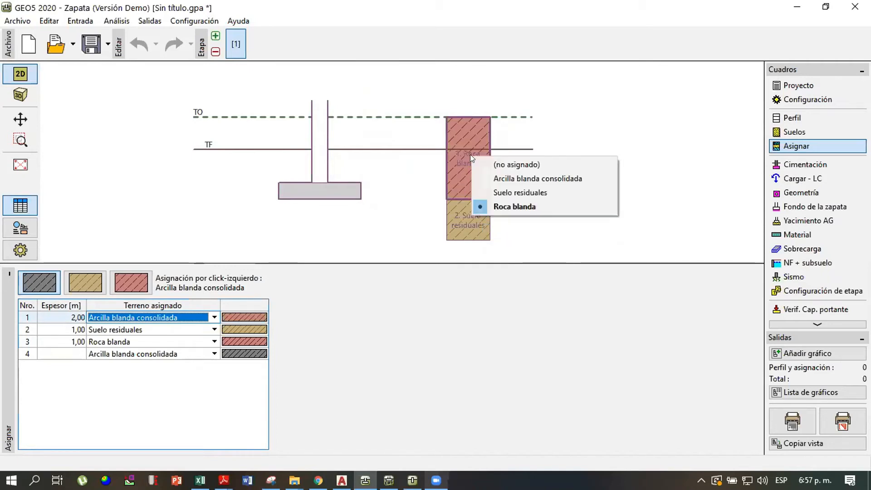
pyautogui.click(505, 177)
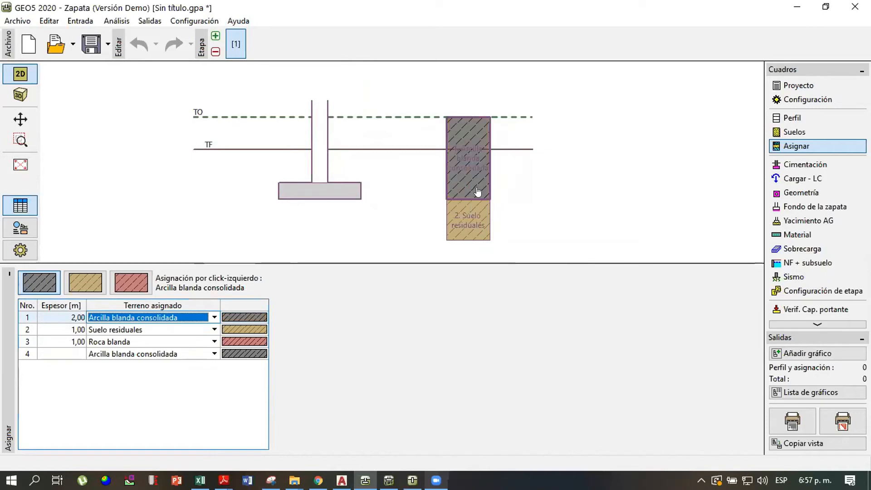
pyautogui.click(806, 116)
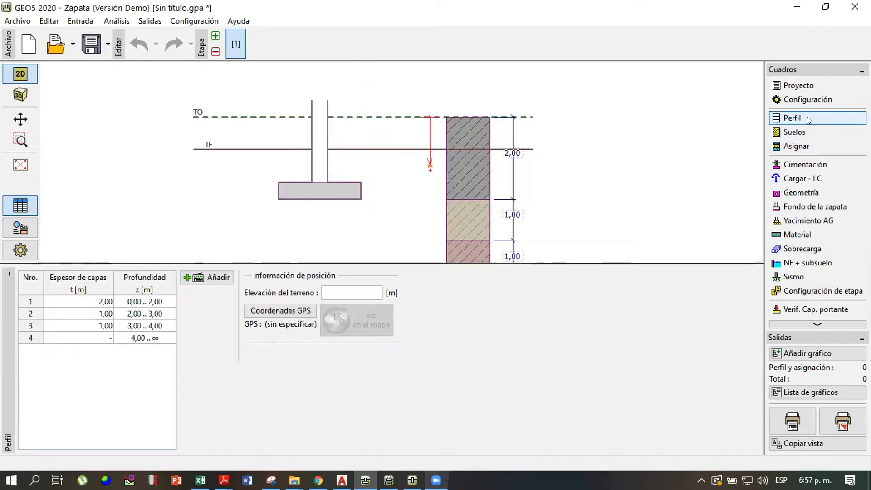
pyautogui.click(449, 256)
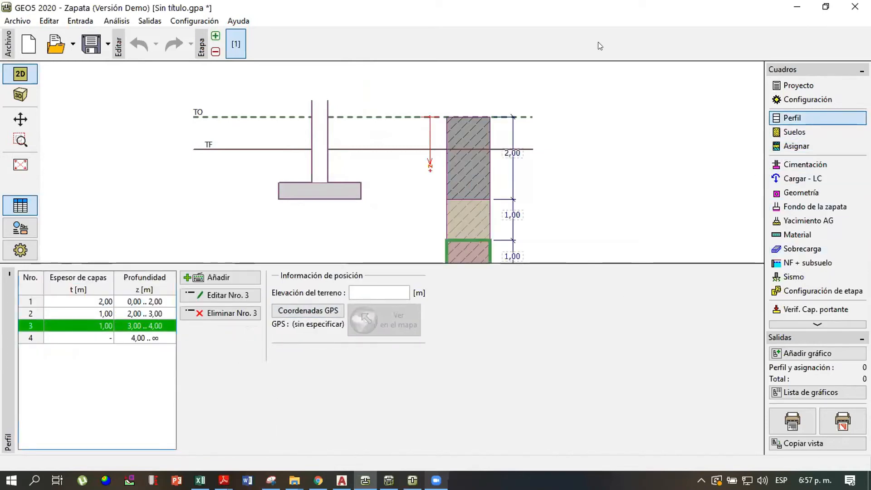
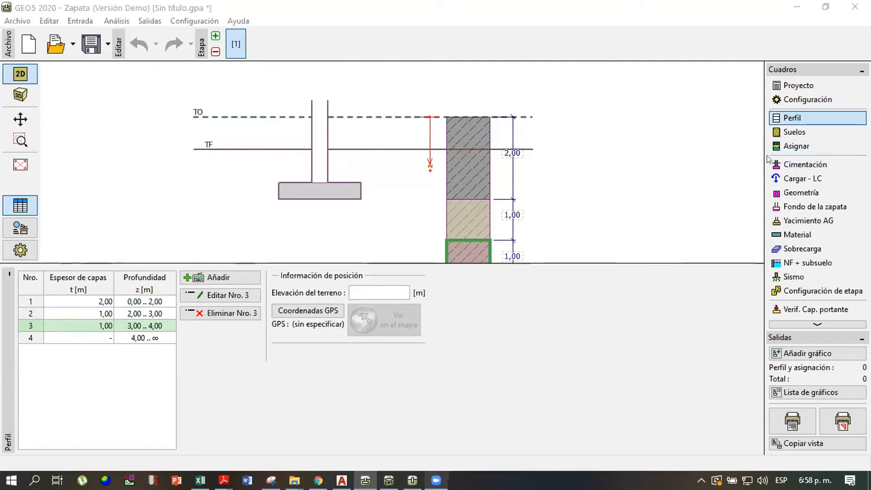
pyautogui.click(793, 150)
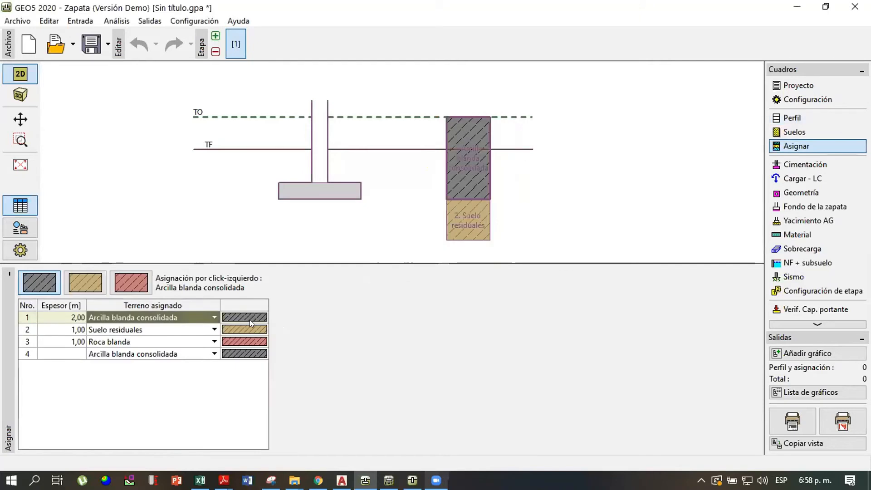
pyautogui.moveTo(401, 213)
pyautogui.mouseDown()
pyautogui.moveTo(377, 172)
pyautogui.moveTo(340, 181)
pyautogui.mouseUp()
pyautogui.scroll(1, 377, 172)
# Add a soil profile interface at a depth of 9 m and open the soil assignments
pyautogui.click(787, 119)
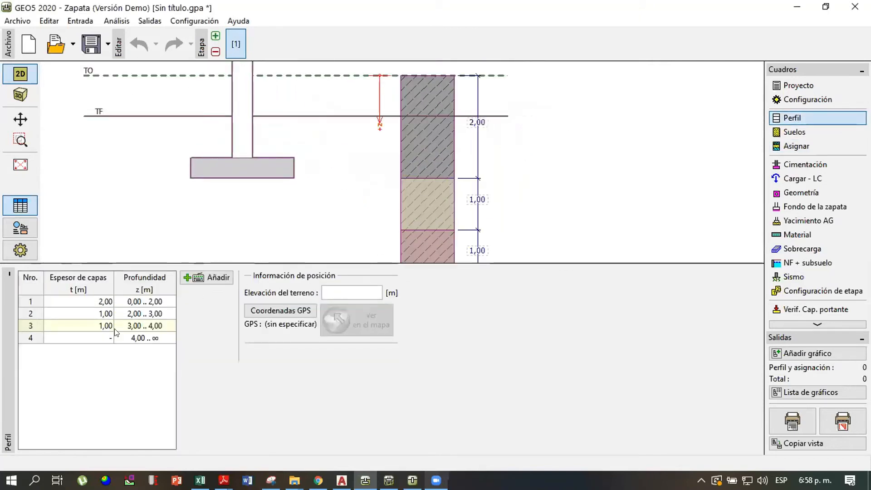
pyautogui.click(206, 277)
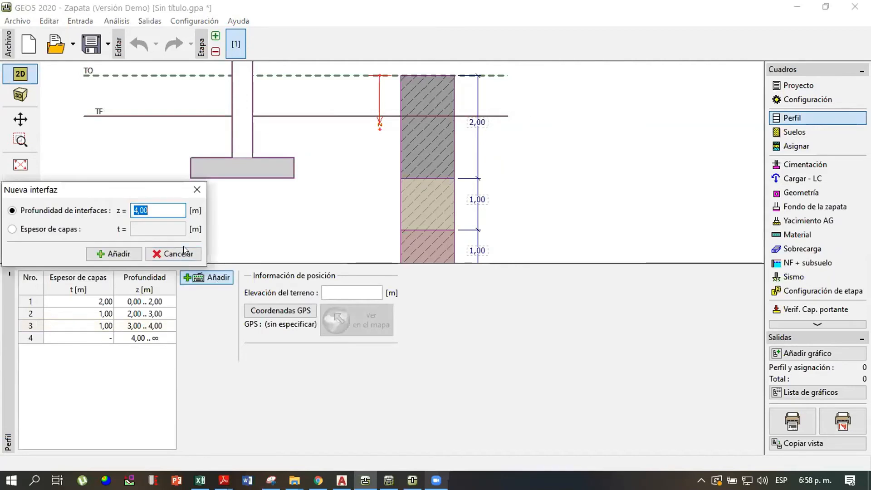
pyautogui.write('9')
pyautogui.click(139, 253)
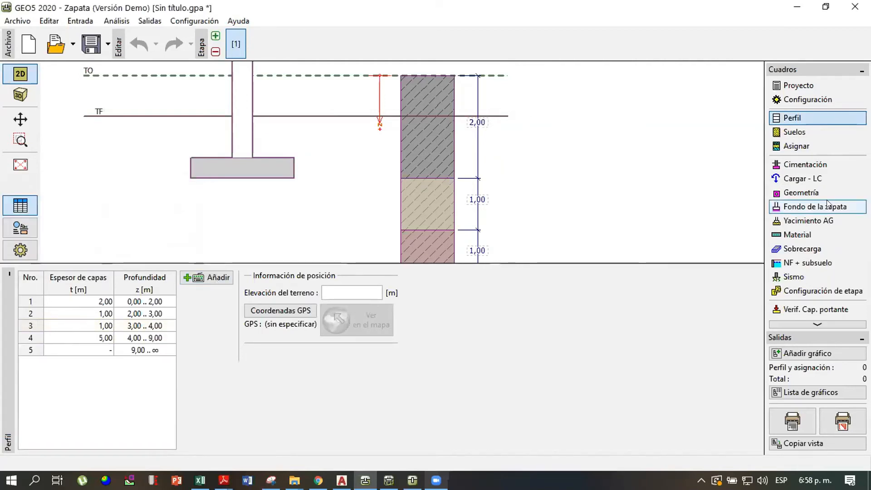
pyautogui.click(795, 132)
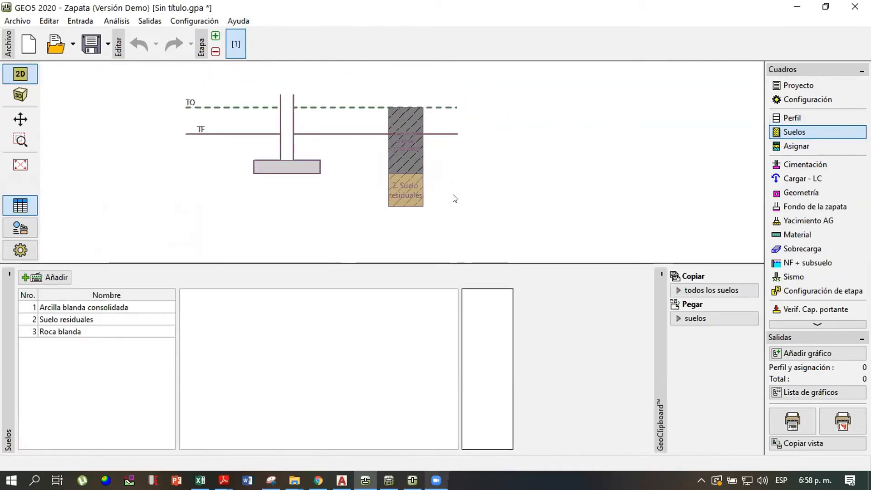
pyautogui.click(796, 146)
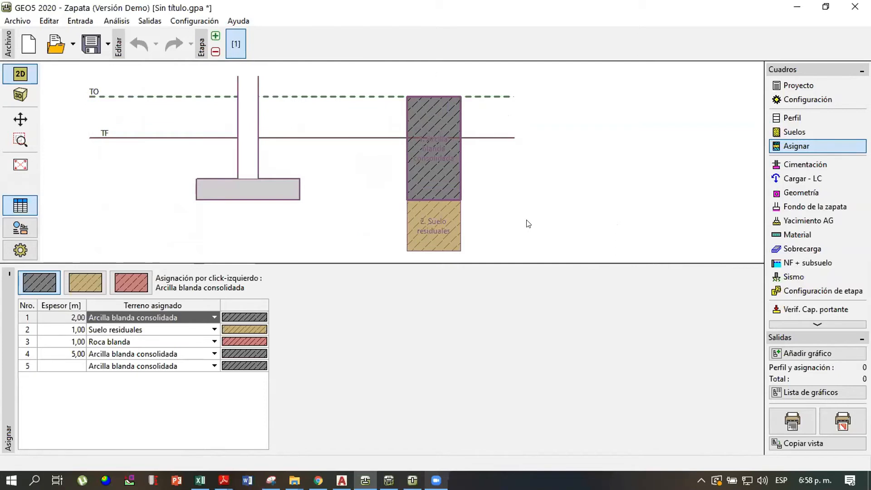
# Set the foundation type to Zapata excéntrica escalonada
pyautogui.click(805, 166)
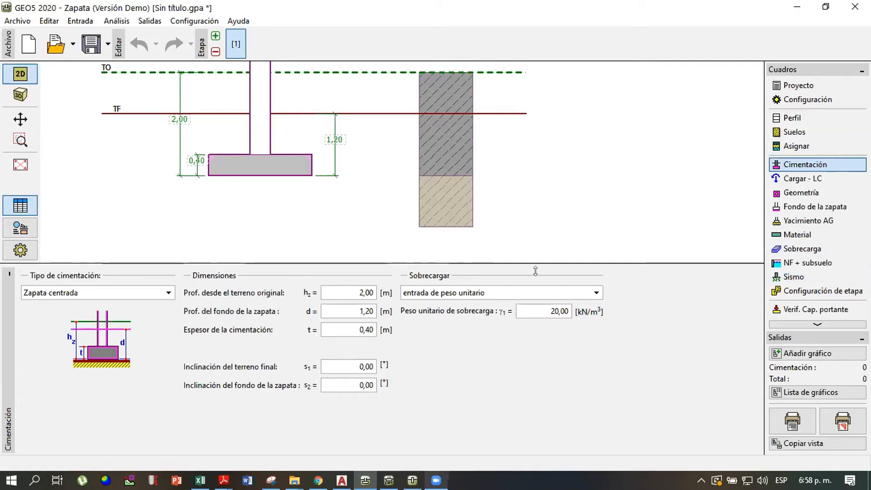
pyautogui.click(166, 296)
pyautogui.click(166, 297)
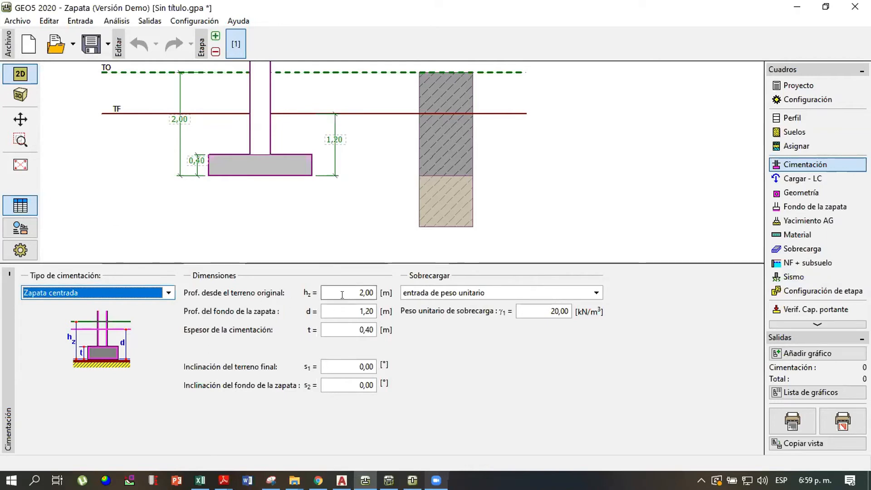
pyautogui.click(166, 292)
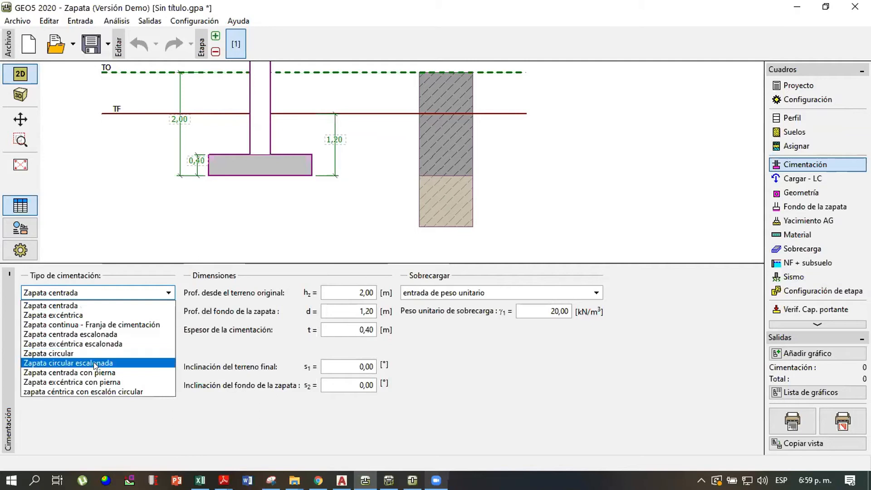
pyautogui.click(77, 343)
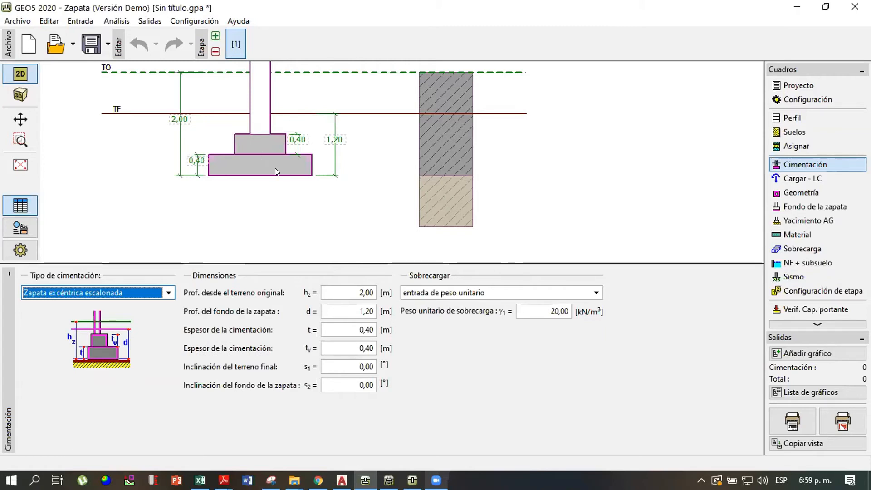
pyautogui.scroll(3, 275, 169)
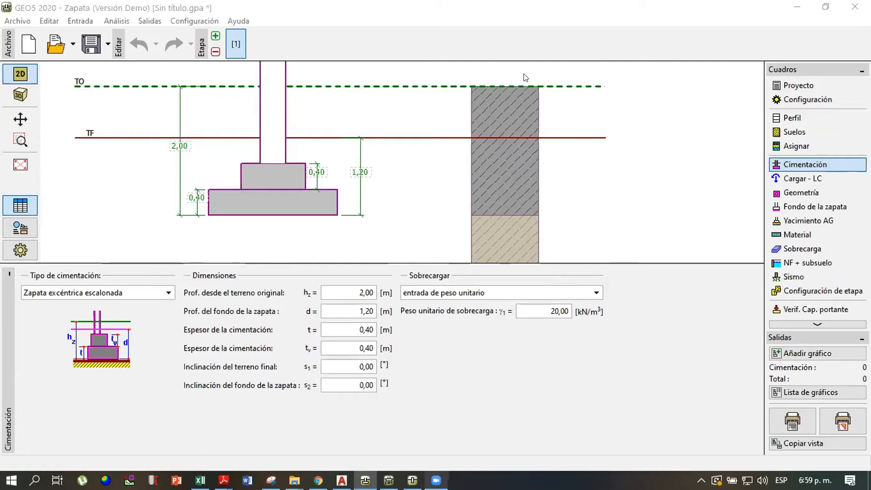
pyautogui.scroll(-2, 443, 192)
pyautogui.moveTo(445, 193)
pyautogui.mouseDown()
pyautogui.moveTo(402, 132)
pyautogui.moveTo(412, 214)
pyautogui.mouseUp()
pyautogui.scroll(1, 412, 214)
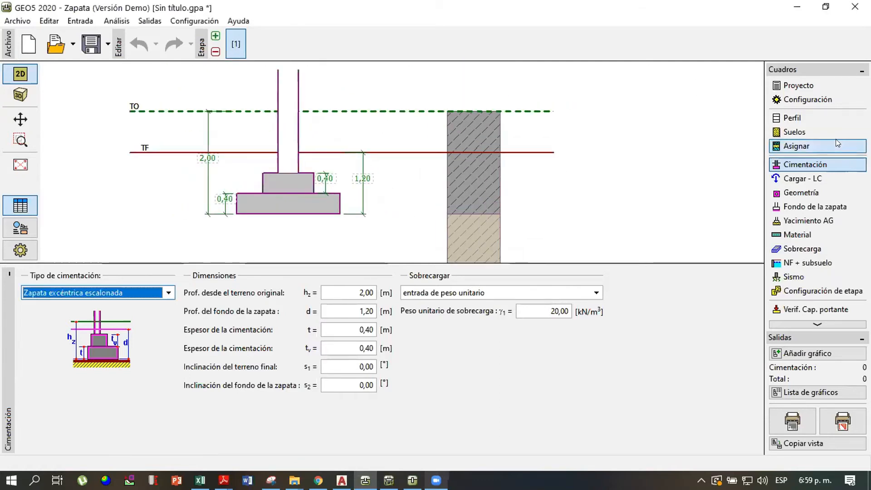
# Add another interface to the soil profile by layer thickness, with a thickness of 5 m
pyautogui.click(796, 146)
pyautogui.click(791, 117)
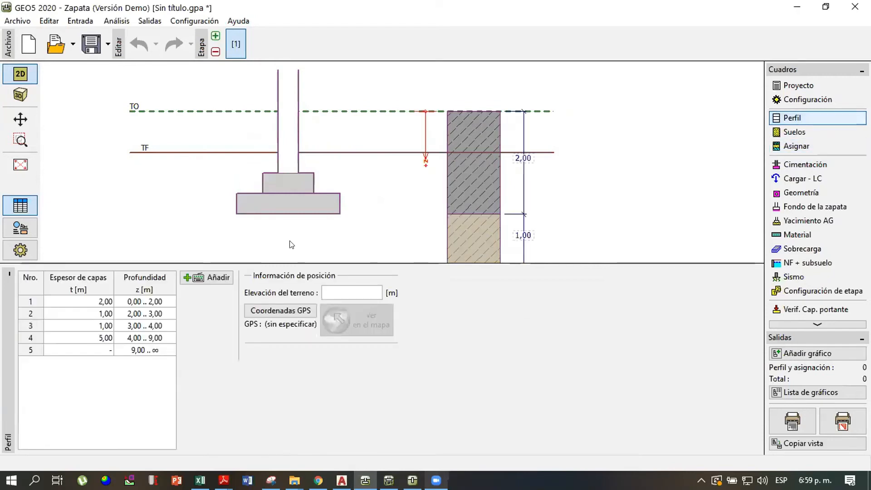
pyautogui.click(205, 279)
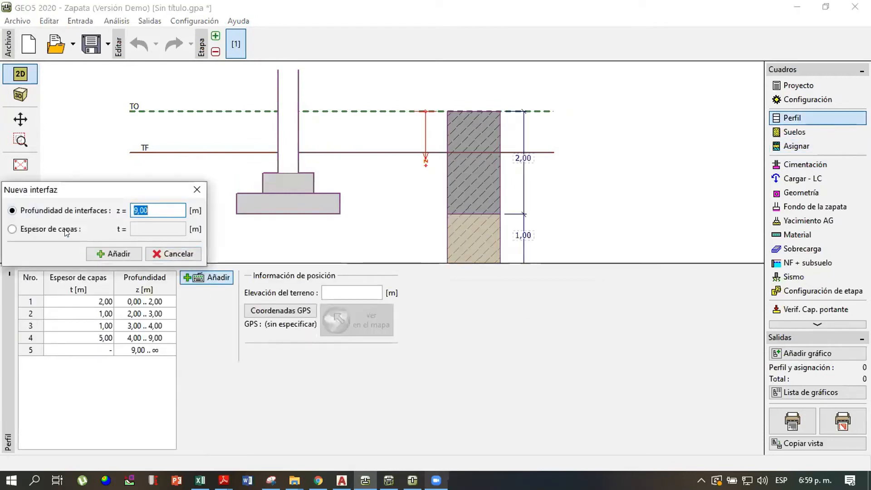
pyautogui.click(68, 230)
pyautogui.click(166, 225)
pyautogui.doubleClick(167, 225)
pyautogui.write('5')
pyautogui.click(107, 256)
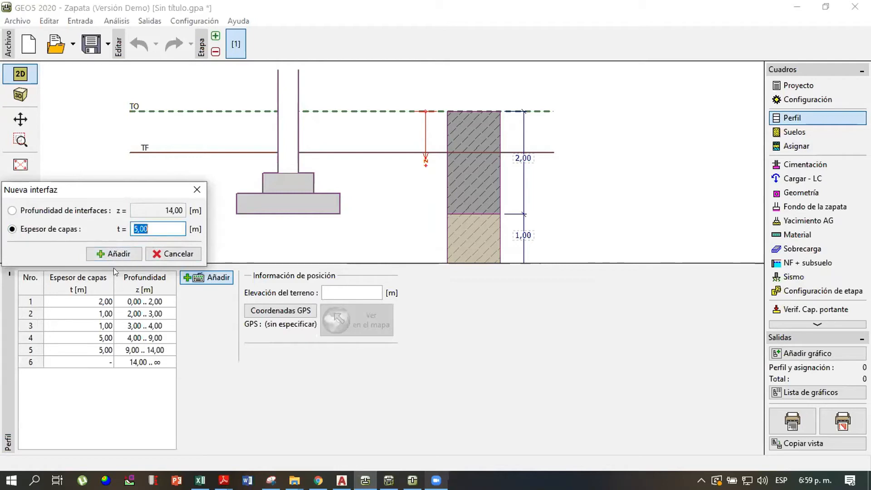
pyautogui.click(164, 255)
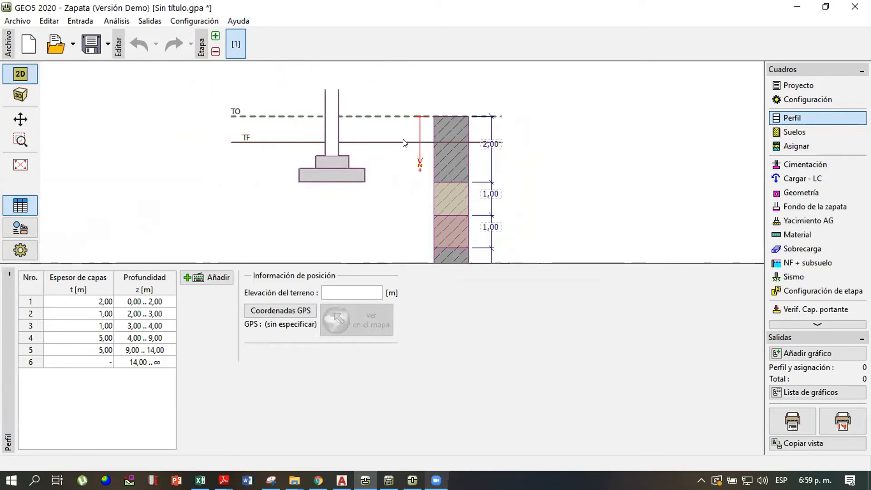
pyautogui.scroll(1, 428, 168)
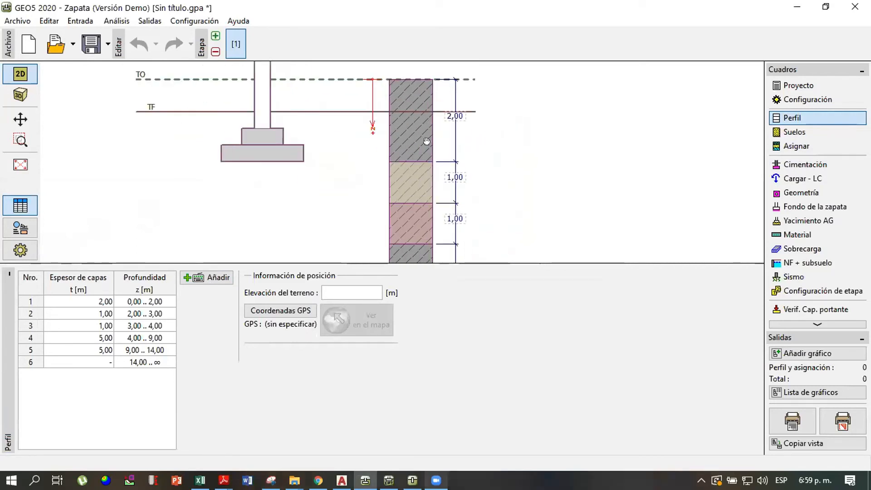
pyautogui.moveTo(416, 155); pyautogui.dragTo(422, 155)
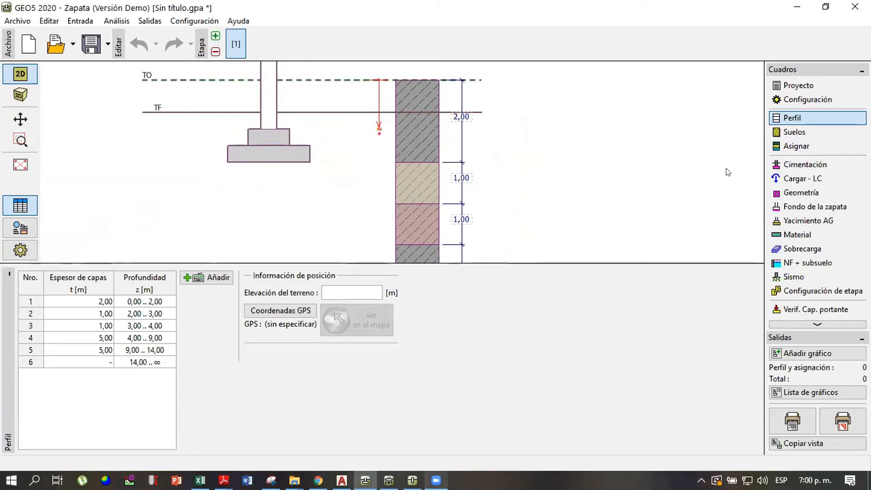
# Examine the soils assigned to the individual layers of the profile
pyautogui.click(796, 146)
pyautogui.moveTo(335, 204); pyautogui.dragTo(338, 227)
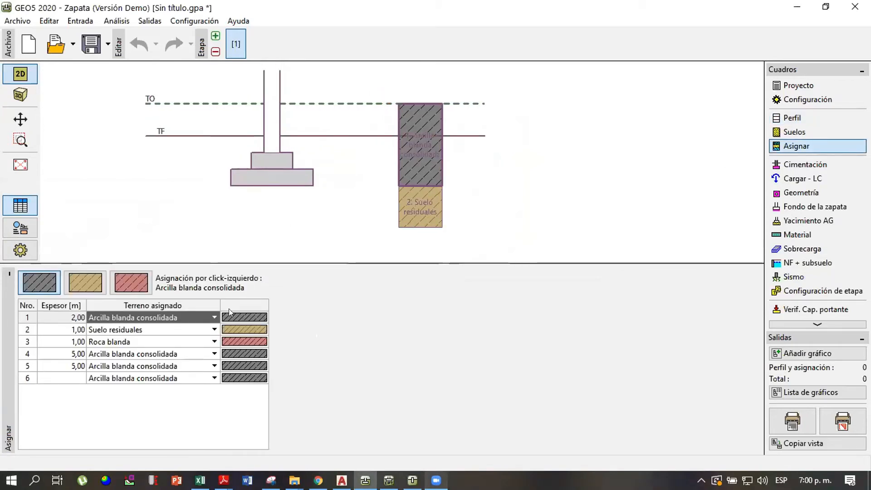
pyautogui.click(209, 333)
pyautogui.click(208, 330)
pyautogui.click(277, 311)
pyautogui.click(208, 340)
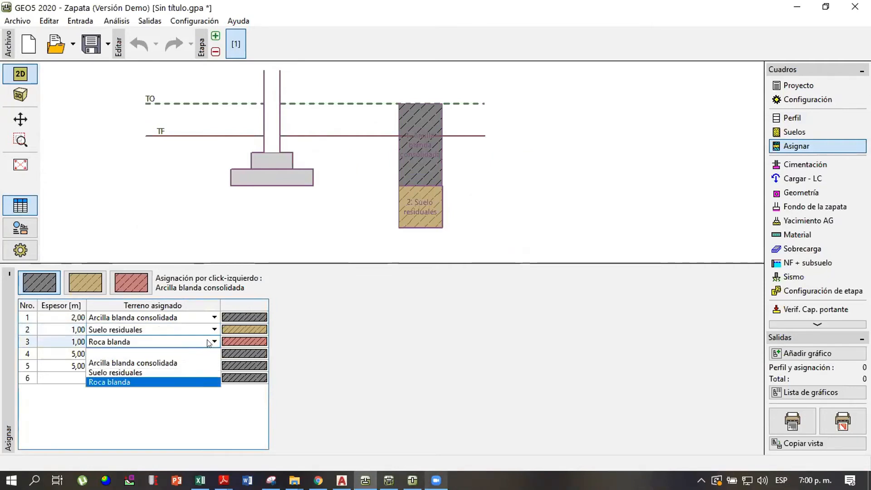
pyautogui.scroll(-2, 331, 191)
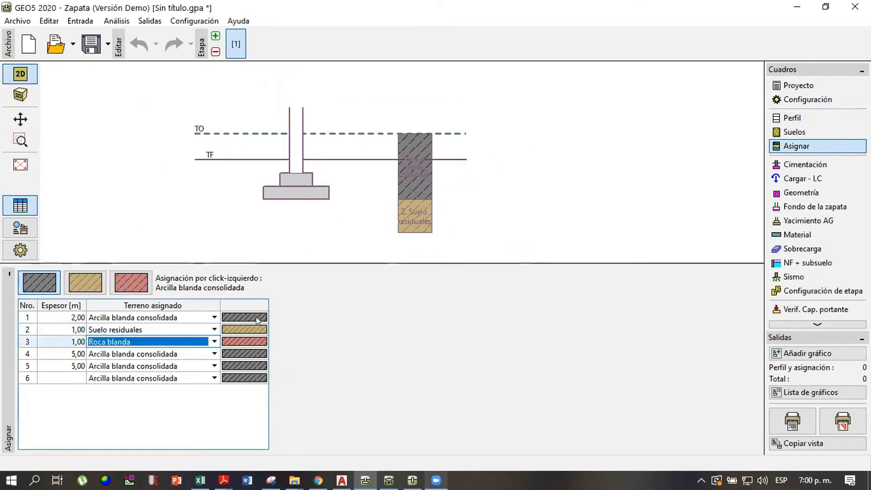
pyautogui.click(189, 352)
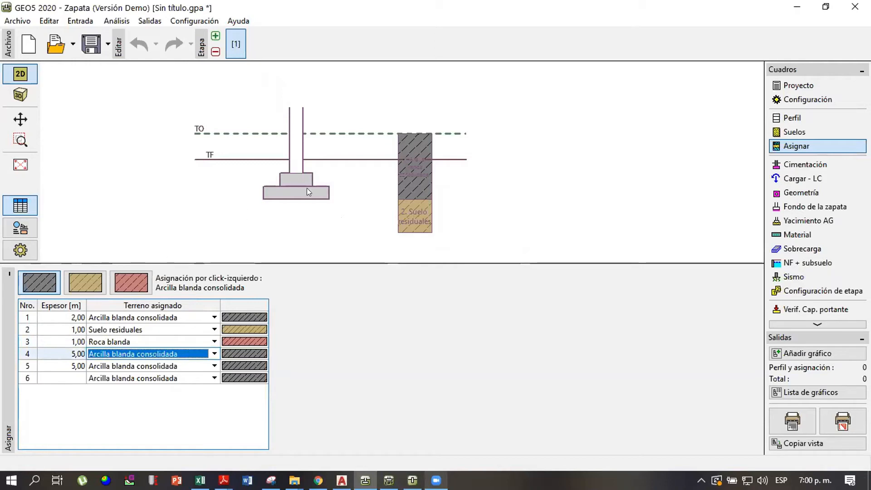
pyautogui.scroll(3, 342, 197)
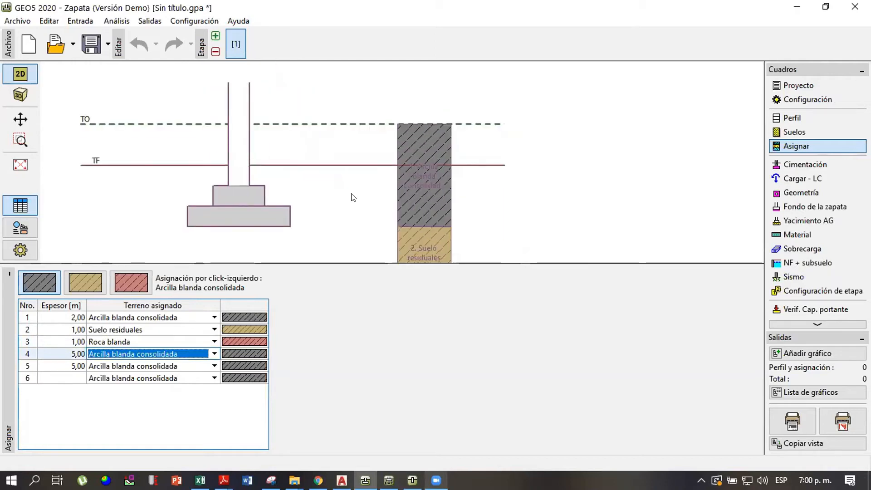
# Check which soils can be assigned to the fifth and sixth layers of the profile
pyautogui.click(208, 365)
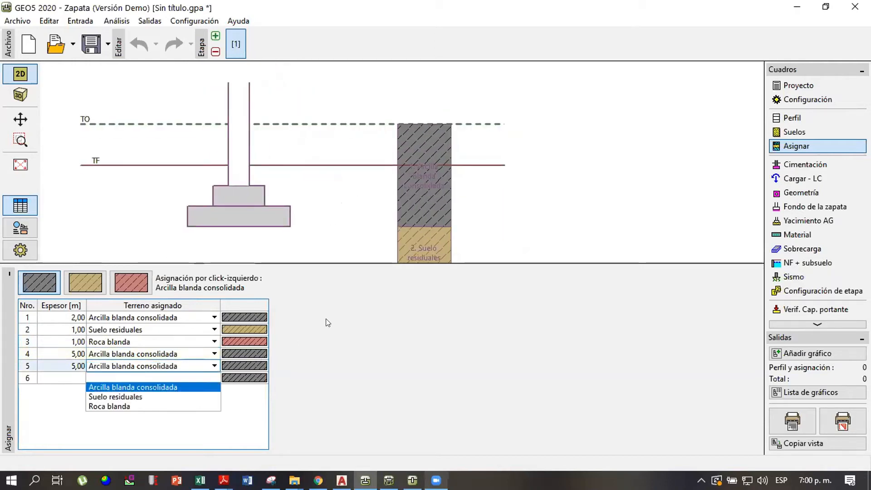
pyautogui.click(196, 380)
pyautogui.click(196, 380)
pyautogui.click(200, 381)
pyautogui.click(199, 381)
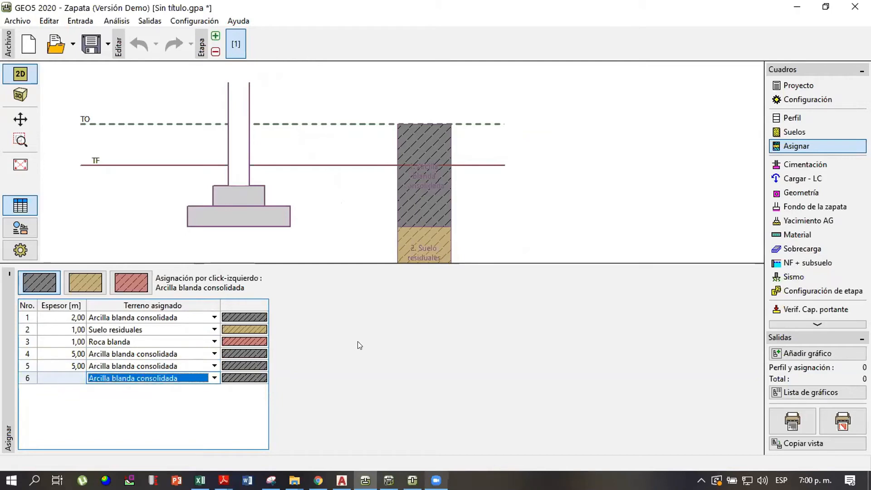
pyautogui.scroll(-1, 384, 209)
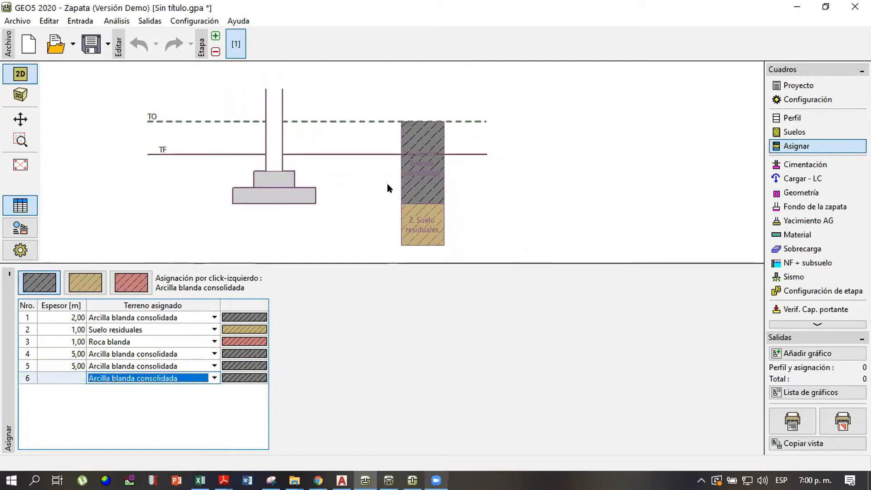
# Open the foundation settings and set the foundation type to Zapata centrada
pyautogui.click(823, 166)
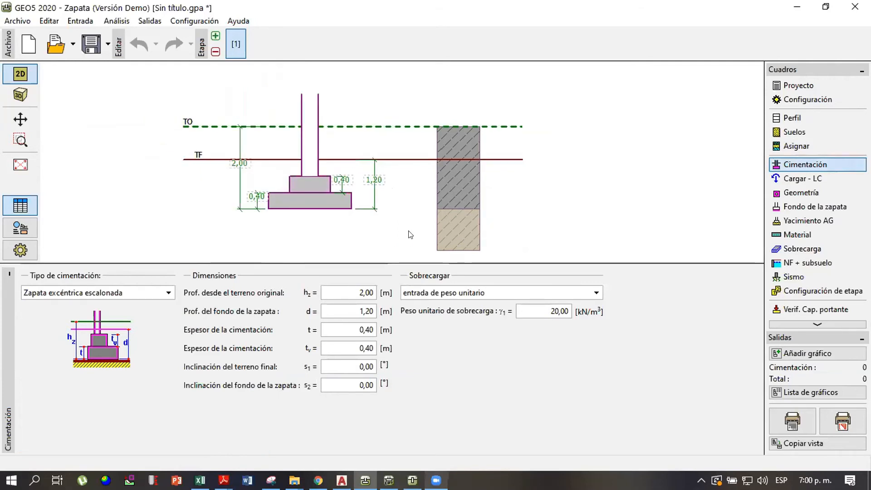
pyautogui.click(127, 292)
pyautogui.click(123, 302)
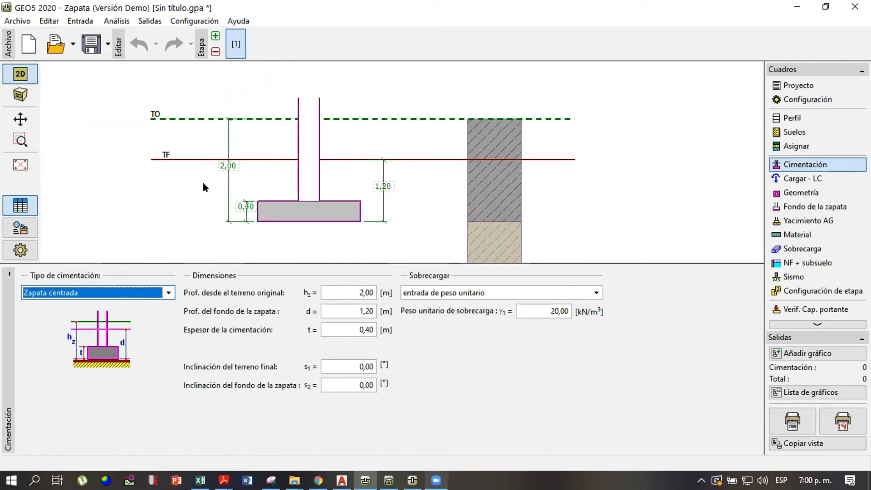
# Set both the depth from the original ground and the footing bottom depth to 2 m
pyautogui.click(366, 291)
pyautogui.write('1')
pyautogui.press('BackSpace')
pyautogui.write('2')
pyautogui.press('Tab')
pyautogui.write('2')
pyautogui.press('Tab')
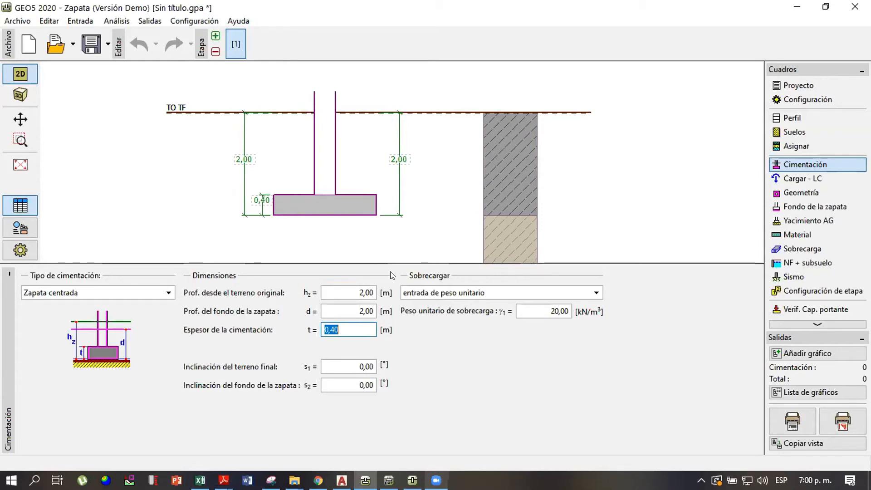
pyautogui.scroll(-2, 394, 199)
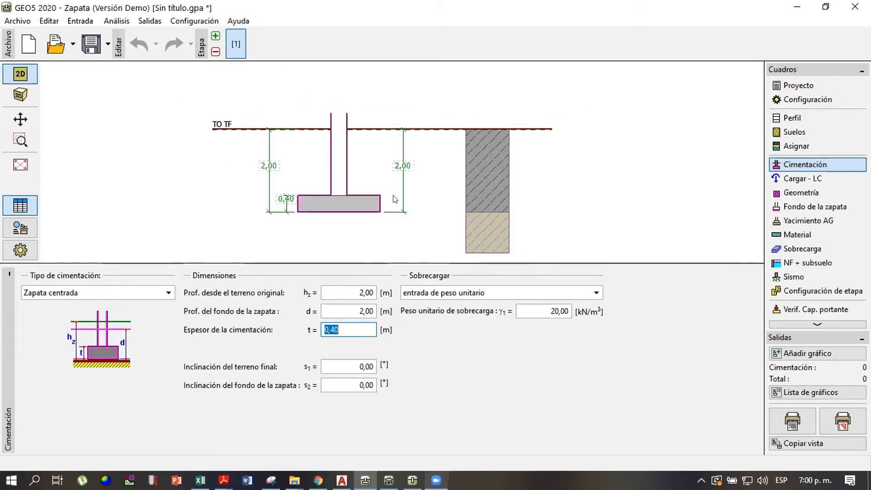
pyautogui.scroll(2, 389, 187)
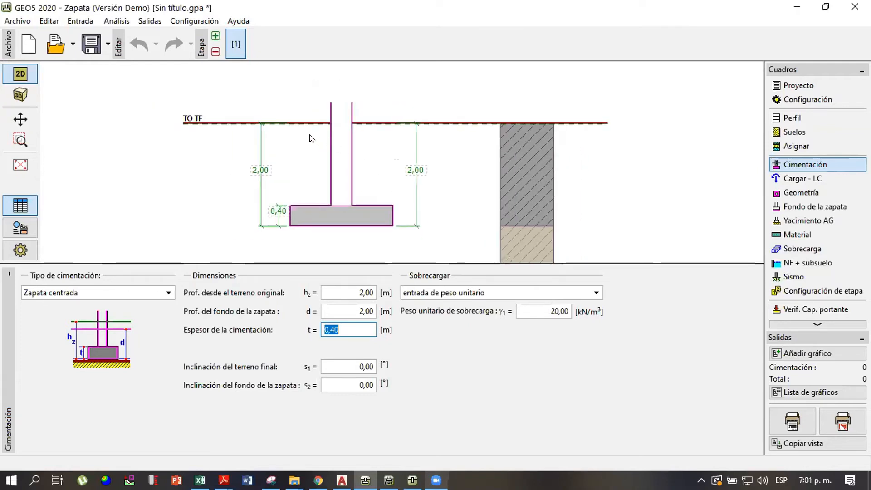
# Set the foundation thickness t of the centred footing to 0.30 m
pyautogui.click(368, 290)
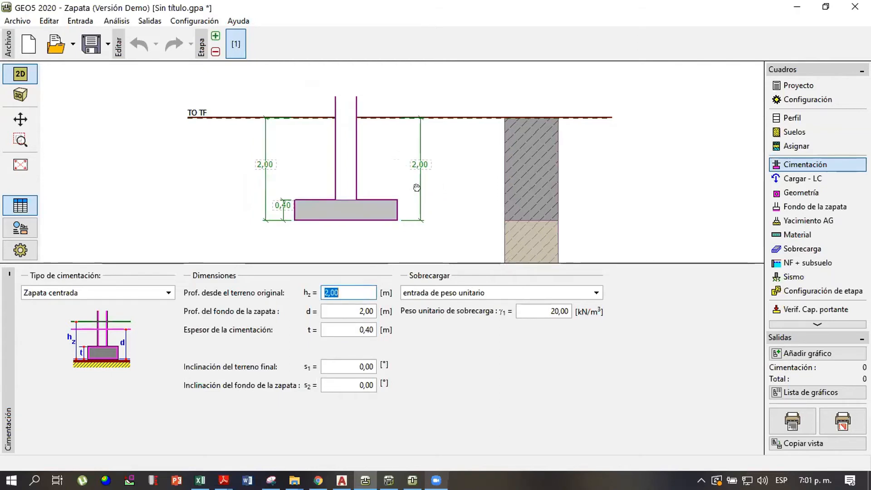
pyautogui.moveTo(361, 227); pyautogui.dragTo(382, 216)
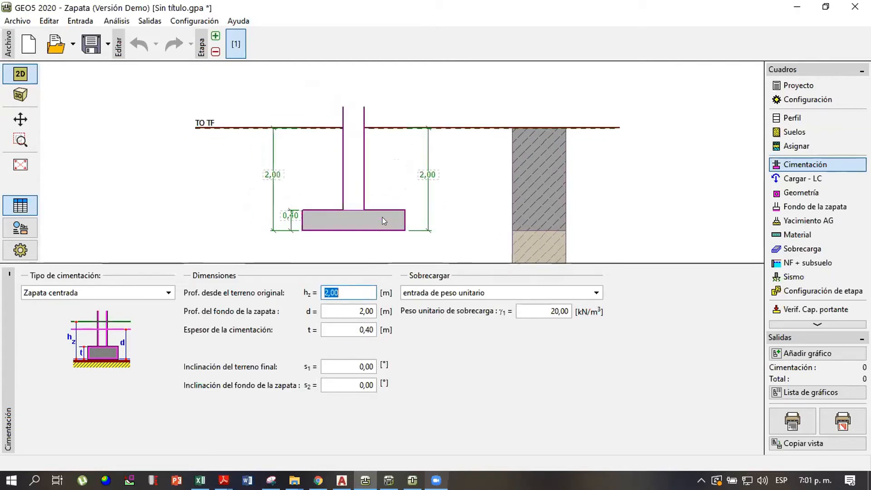
pyautogui.moveTo(381, 216)
pyautogui.mouseDown()
pyautogui.moveTo(388, 208)
pyautogui.moveTo(380, 217)
pyautogui.moveTo(374, 212)
pyautogui.mouseUp()
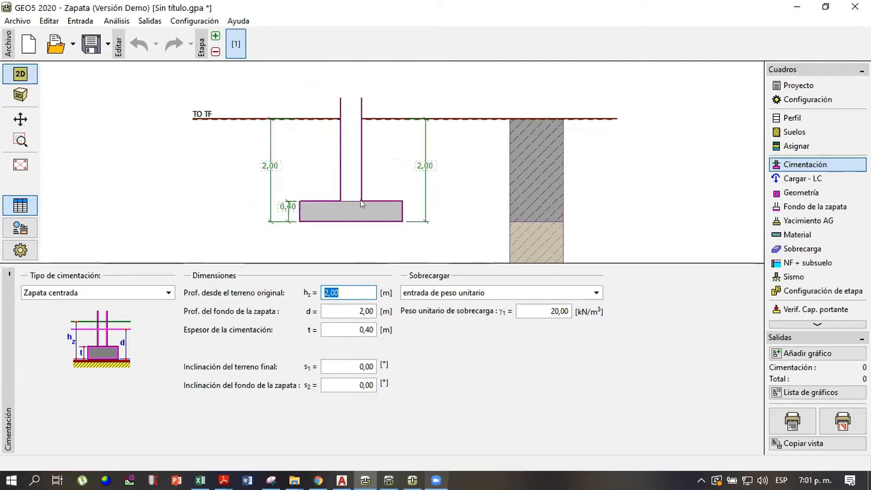
pyautogui.click(360, 335)
pyautogui.write(',3')
pyautogui.press('Tab')
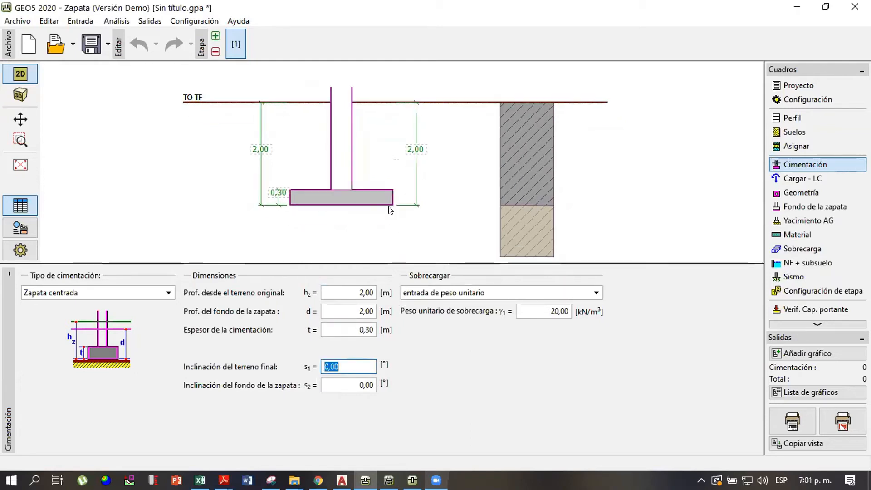
pyautogui.moveTo(385, 232); pyautogui.dragTo(386, 238)
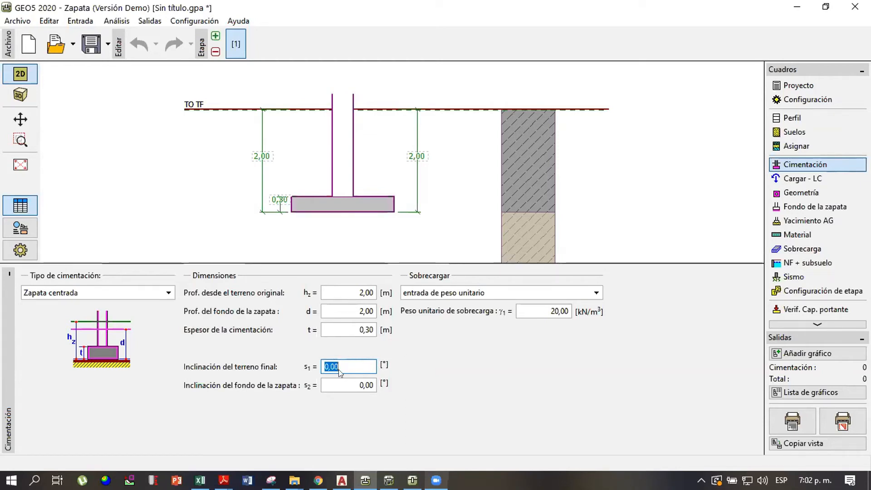
# Try a final ground inclination of 20° and reset it to 0°
pyautogui.write('20')
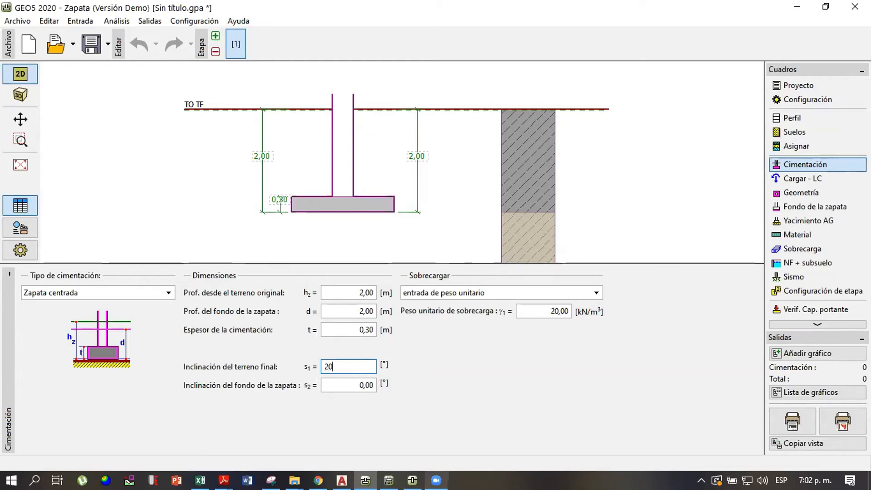
pyautogui.press('Tab')
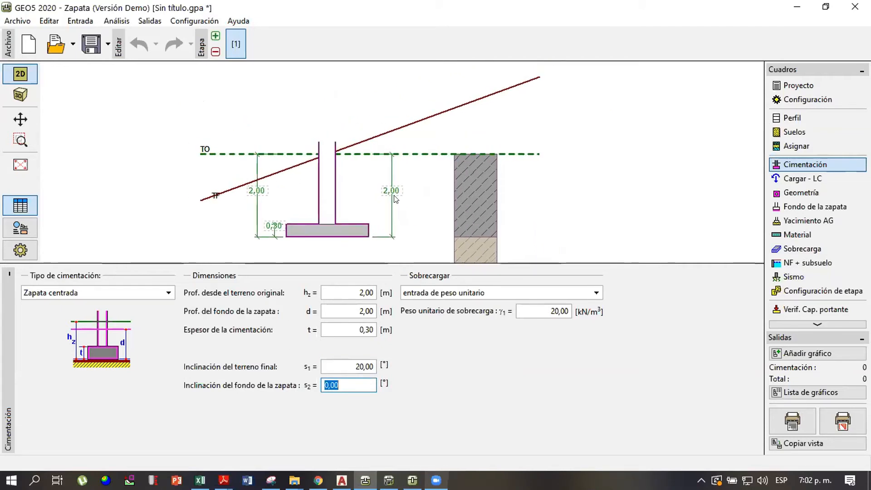
pyautogui.click(364, 363)
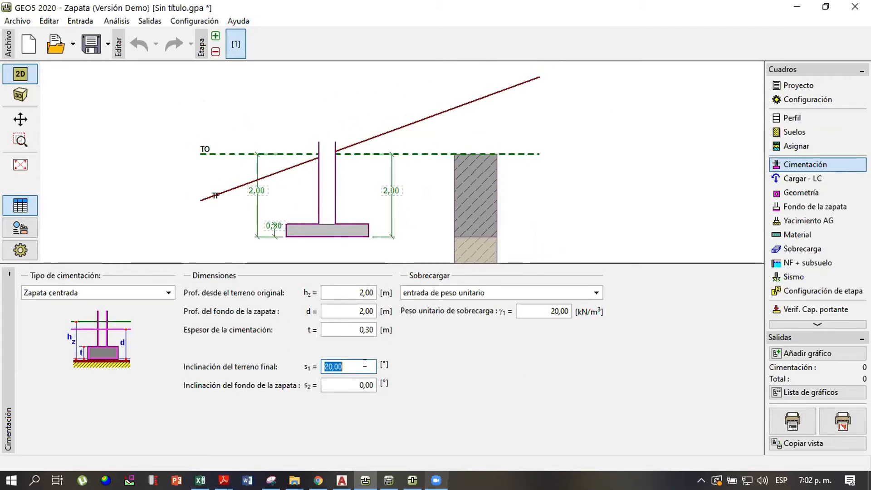
pyautogui.write('0')
# Try a footing bottom inclination of 5°, inspect the footing shape, and reset the inclination to 0°
pyautogui.click(364, 382)
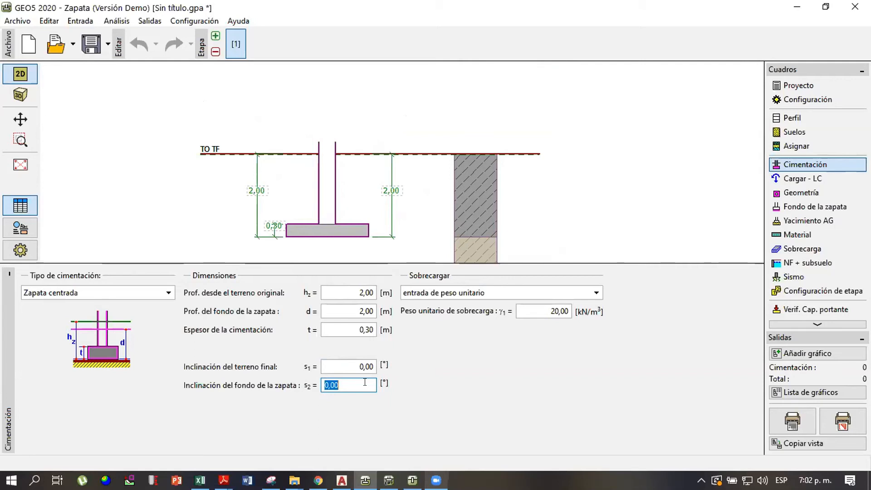
pyautogui.write('5')
pyautogui.press('Tab')
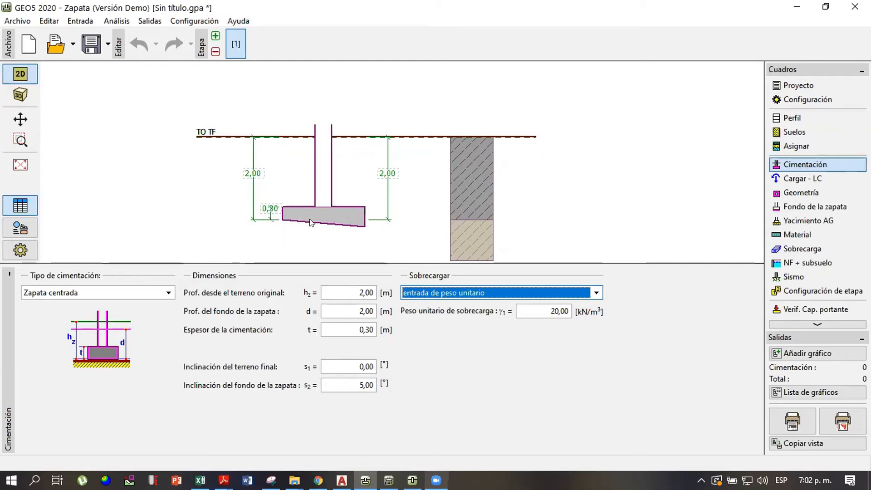
pyautogui.moveTo(335, 222); pyautogui.dragTo(340, 221)
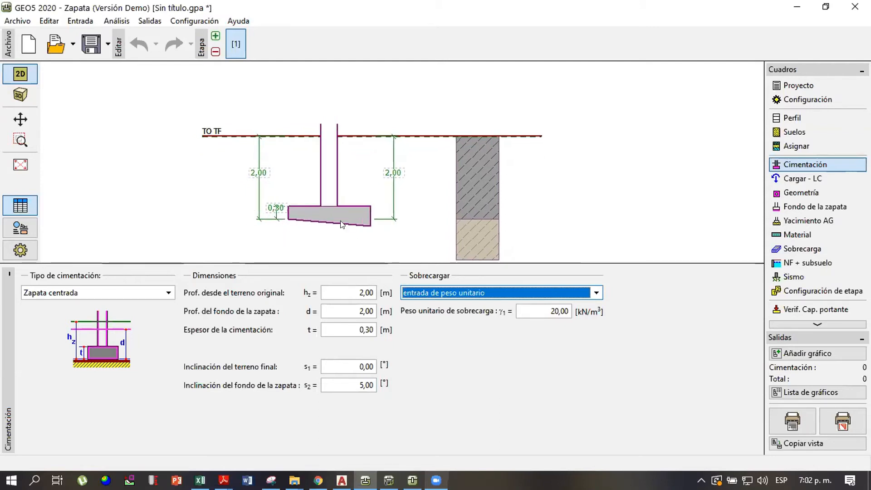
pyautogui.scroll(1, 341, 223)
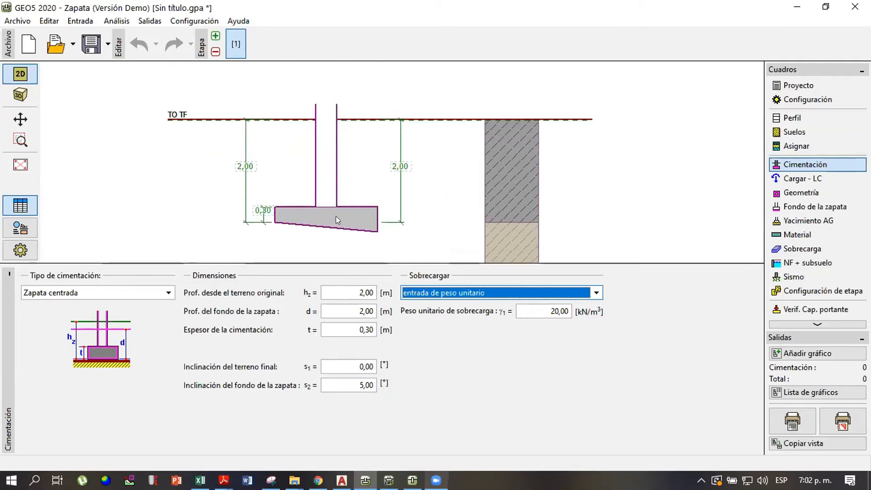
pyautogui.click(362, 380)
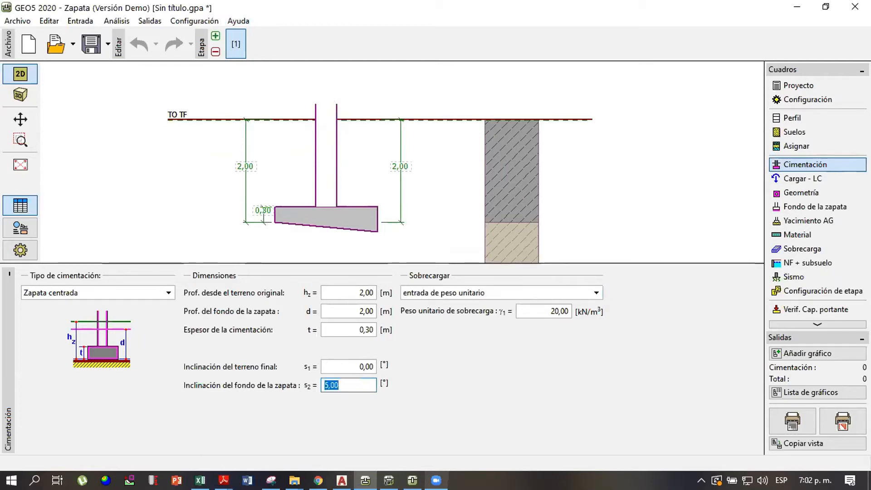
pyautogui.write('0')
pyautogui.press('Tab')
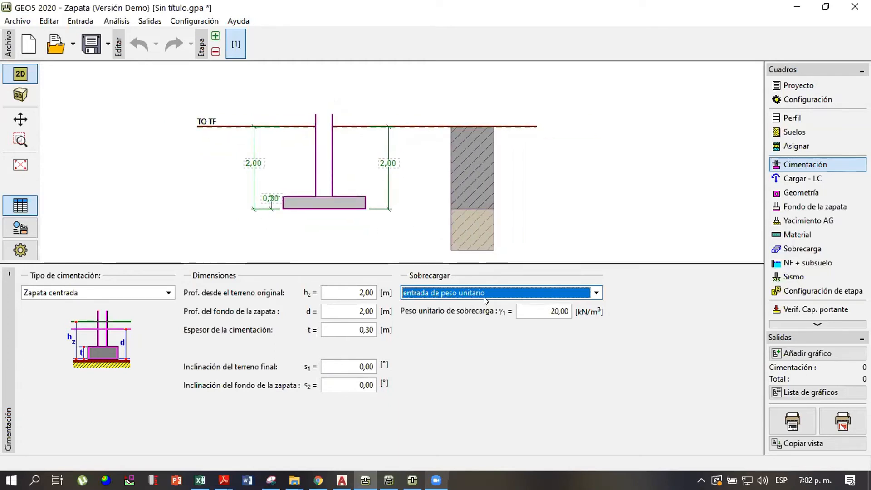
# Try an overburden unit weight of 21 kN/m³ and return it to 20 kN/m³
pyautogui.scroll(3, 395, 219)
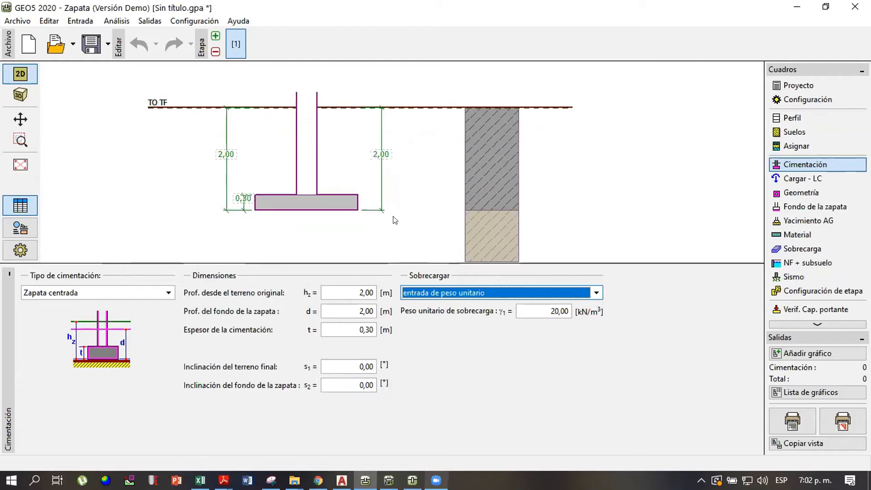
pyautogui.scroll(-3, 394, 219)
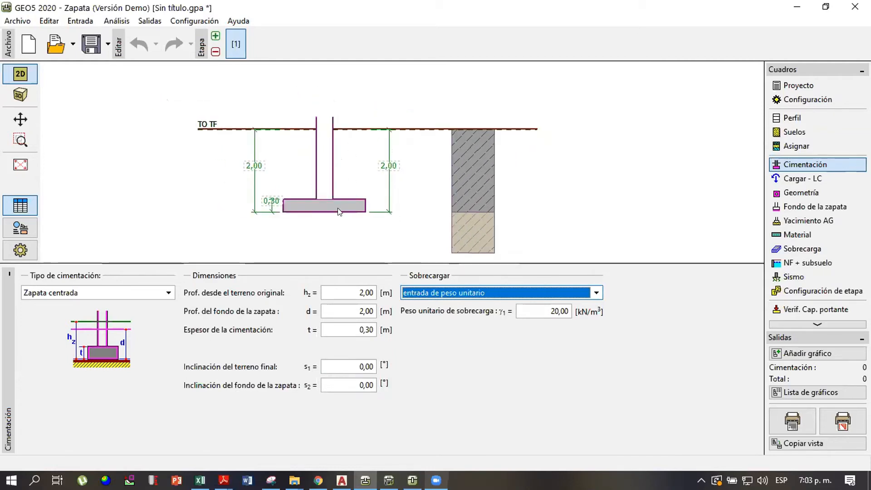
pyautogui.moveTo(341, 185)
pyautogui.mouseDown()
pyautogui.moveTo(338, 195)
pyautogui.moveTo(338, 184)
pyautogui.mouseUp()
pyautogui.scroll(1, 331, 172)
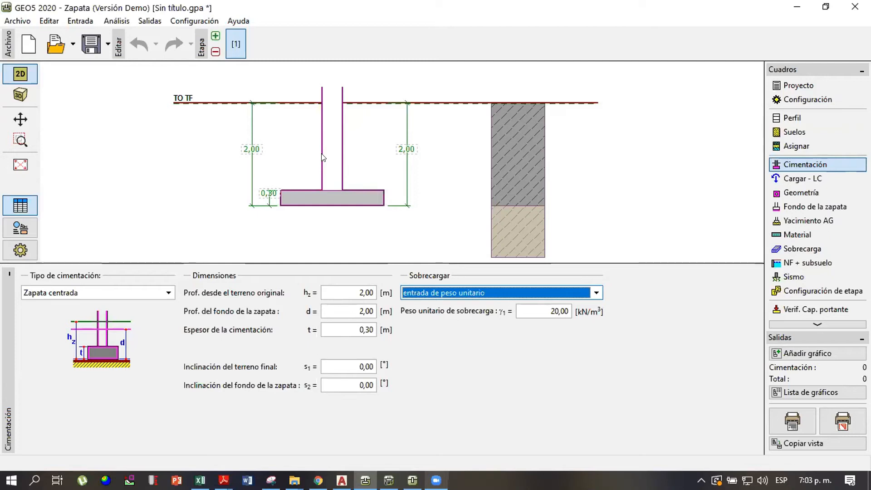
pyautogui.press('Tab')
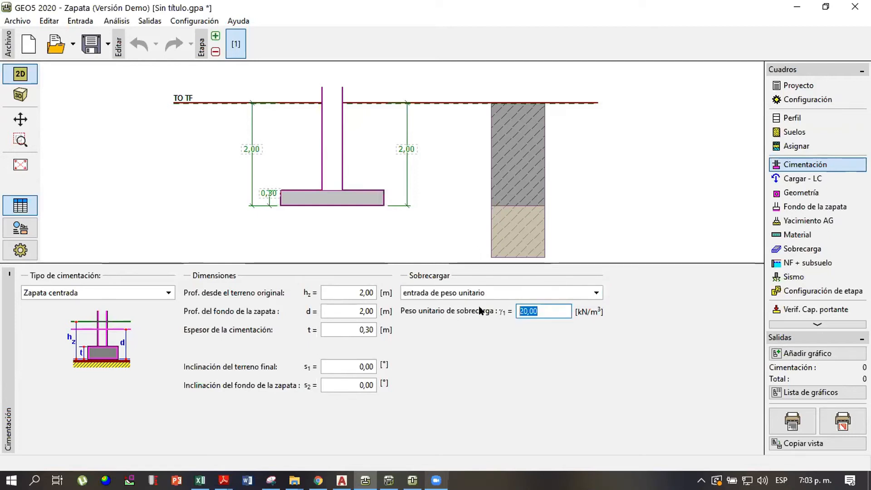
pyautogui.write('21')
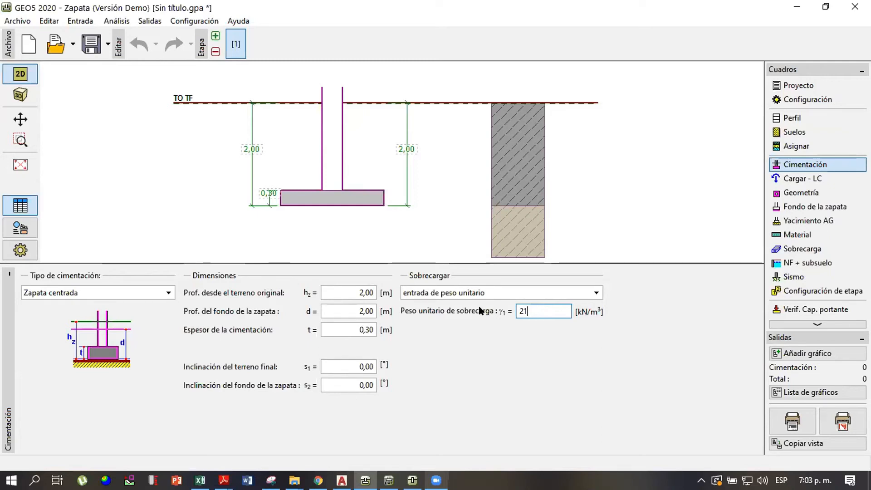
pyautogui.doubleClick(527, 311)
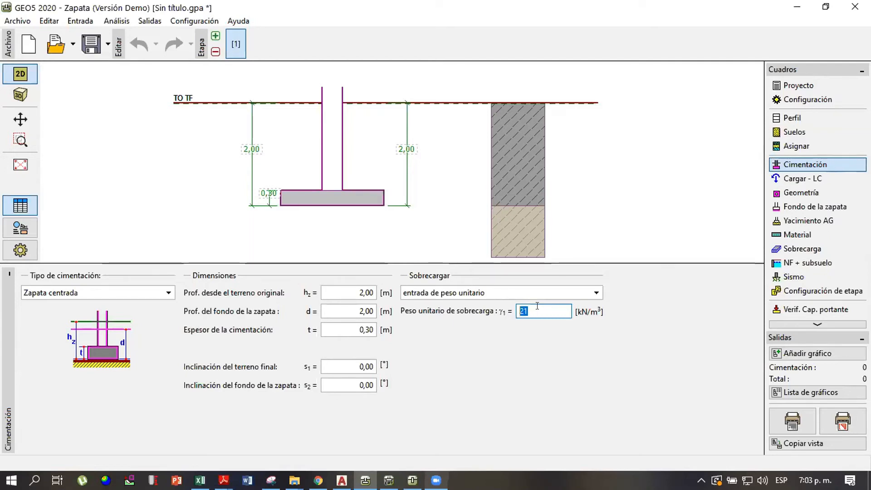
pyautogui.press('BackSpace')
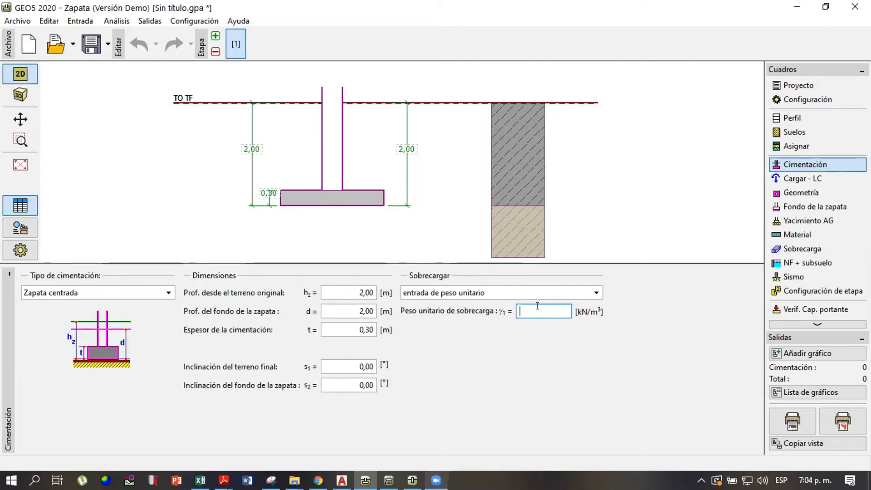
pyautogui.write('20')
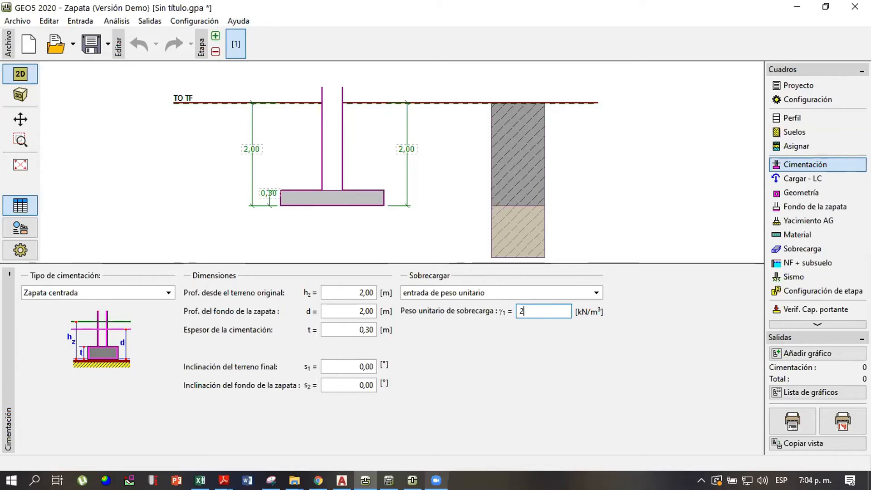
# Try the overburden option del perfil geológico and set the overburden to entrada de la forma y del suelo del relleno
pyautogui.click(595, 293)
pyautogui.click(568, 317)
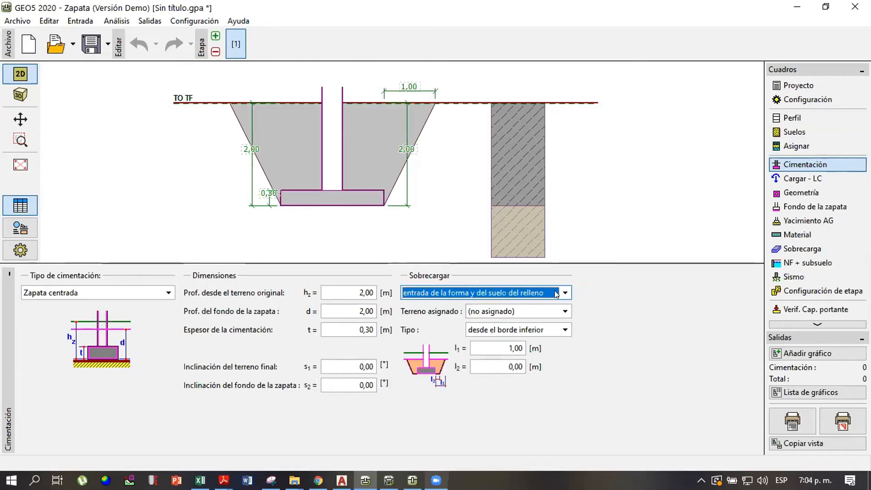
pyautogui.click(552, 293)
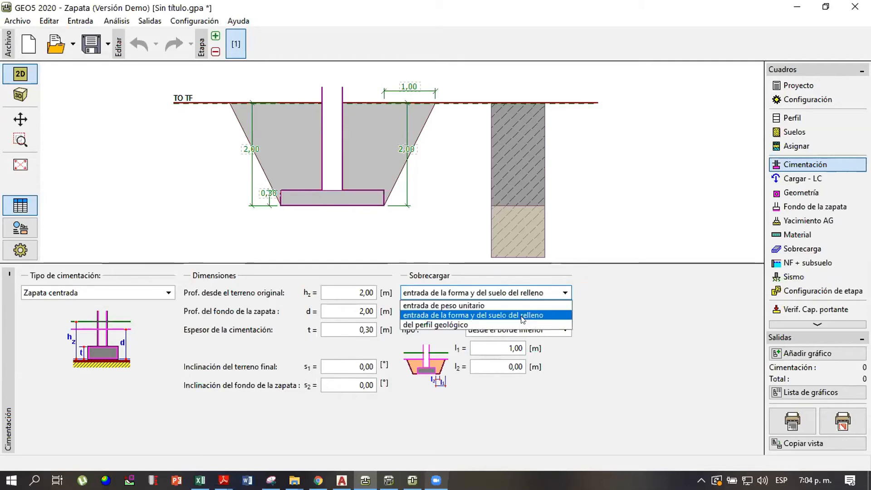
pyautogui.click(504, 323)
pyautogui.click(524, 298)
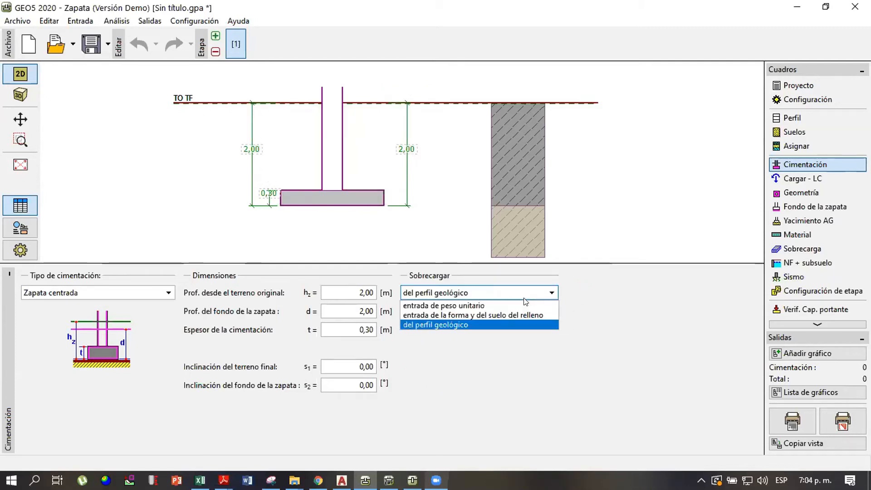
pyautogui.click(499, 314)
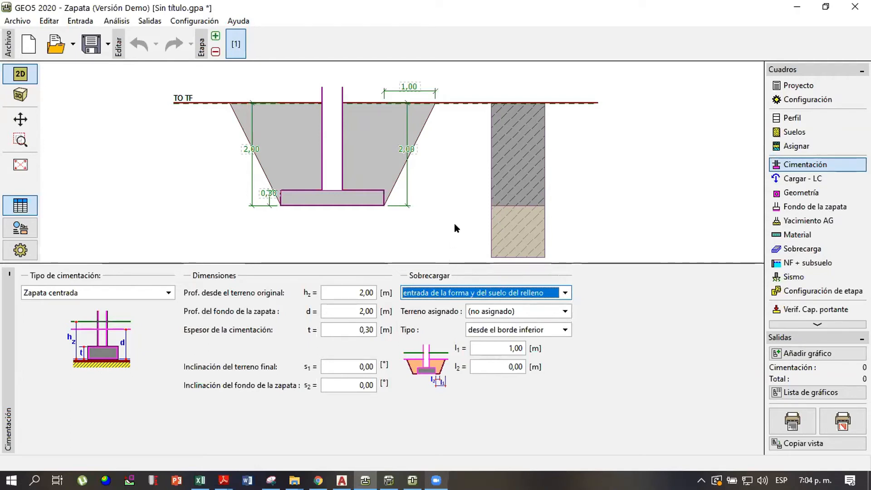
pyautogui.moveTo(439, 209); pyautogui.dragTo(446, 215)
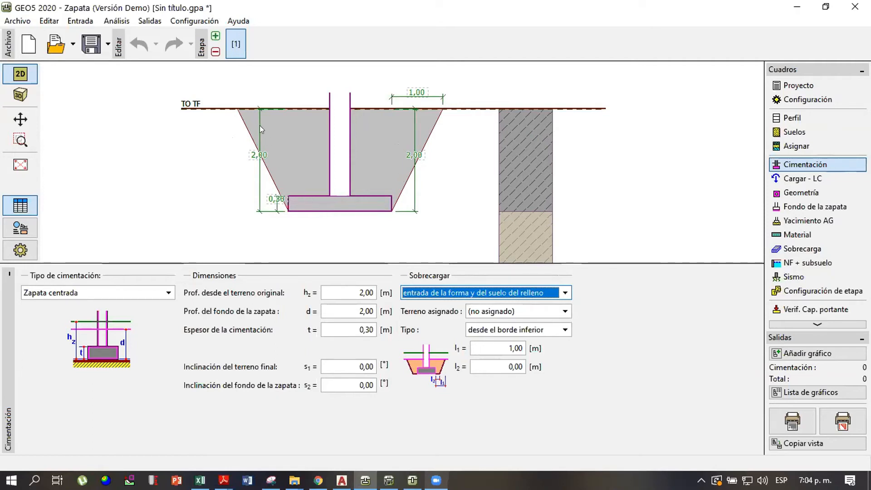
# Set the overburden above the footing to entrada de peso unitario
pyautogui.moveTo(252, 138); pyautogui.dragTo(269, 147)
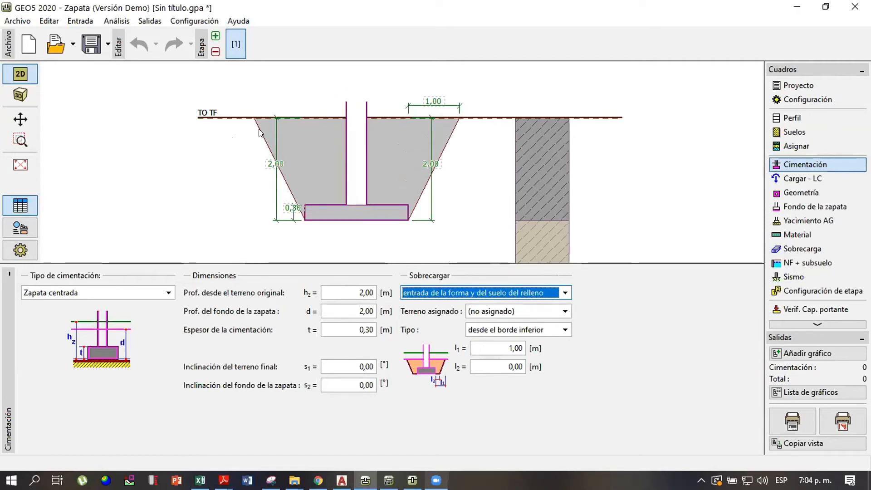
pyautogui.moveTo(292, 188); pyautogui.dragTo(288, 177)
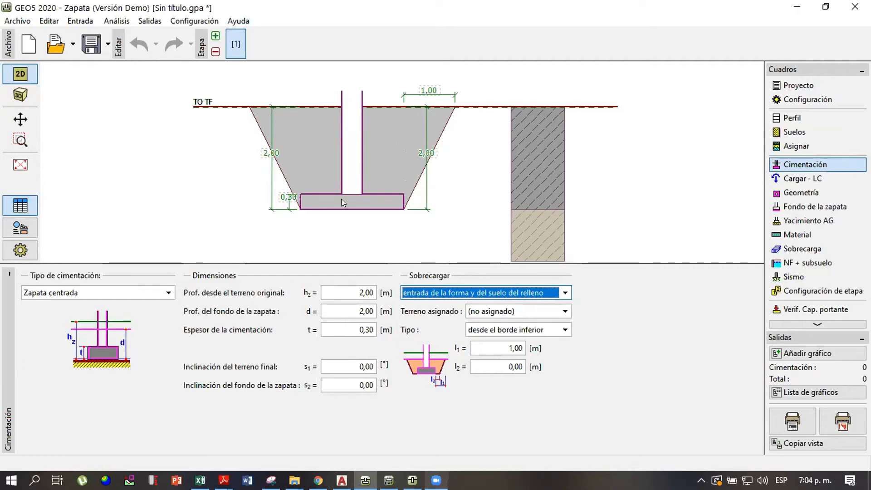
pyautogui.click(480, 292)
pyautogui.click(480, 302)
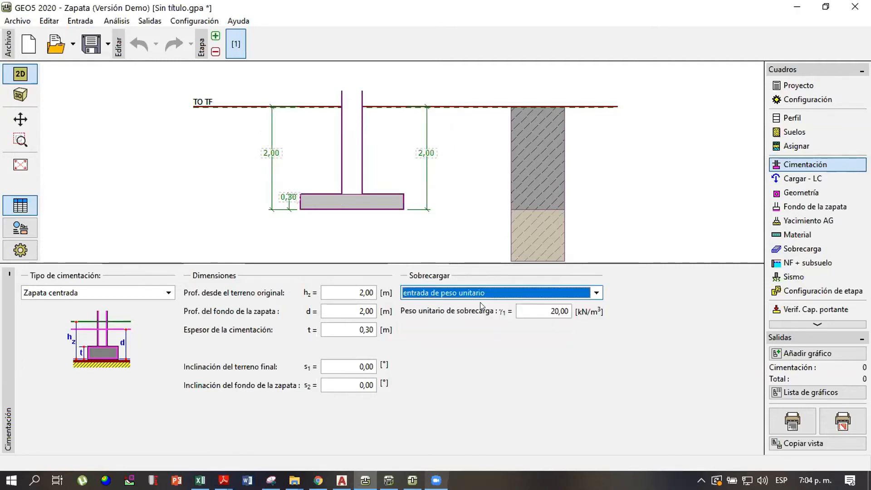
pyautogui.moveTo(378, 209); pyautogui.dragTo(365, 221)
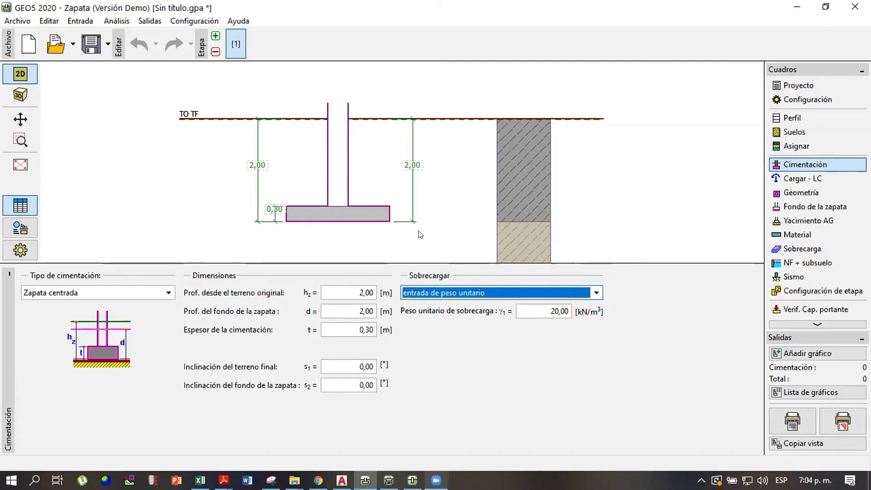
pyautogui.scroll(1, 406, 207)
pyautogui.moveTo(404, 204)
pyautogui.mouseDown()
pyautogui.moveTo(408, 212)
pyautogui.moveTo(389, 179)
pyautogui.mouseUp()
pyautogui.scroll(-1, 392, 195)
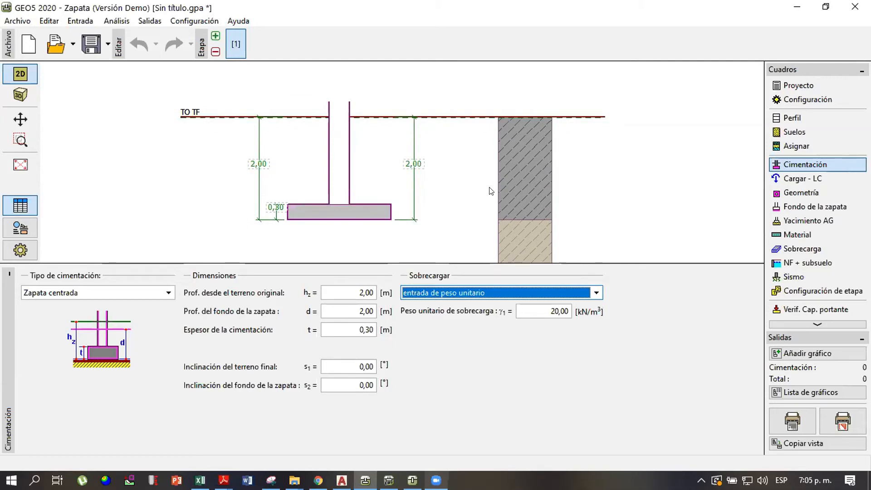
pyautogui.click(669, 59)
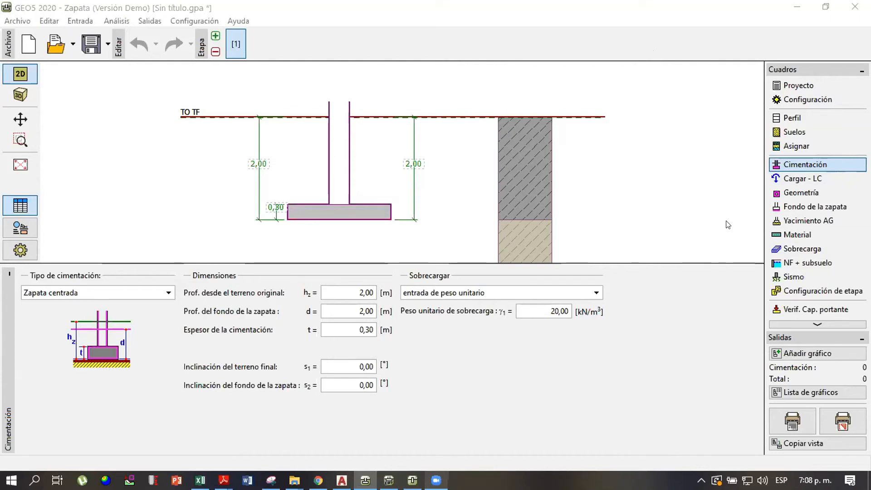
pyautogui.click(557, 310)
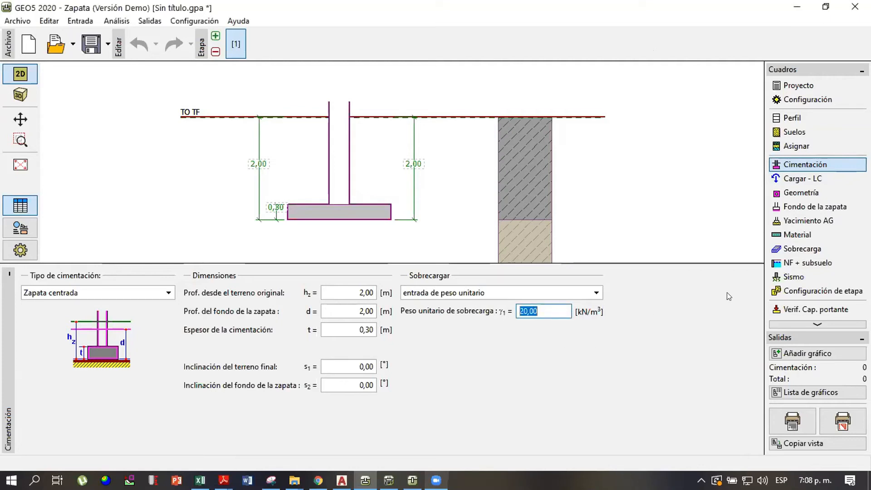
# Start a new footing load in Cargar - LC and name it Carga 1
pyautogui.click(807, 180)
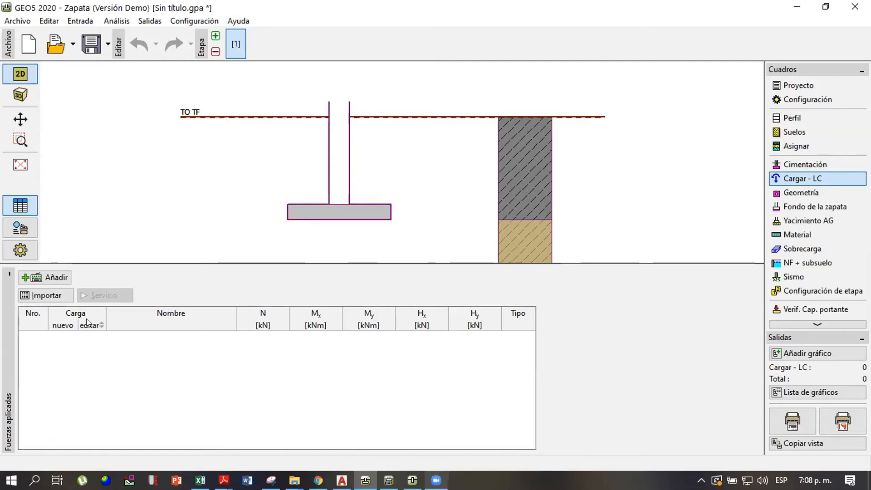
pyautogui.click(57, 279)
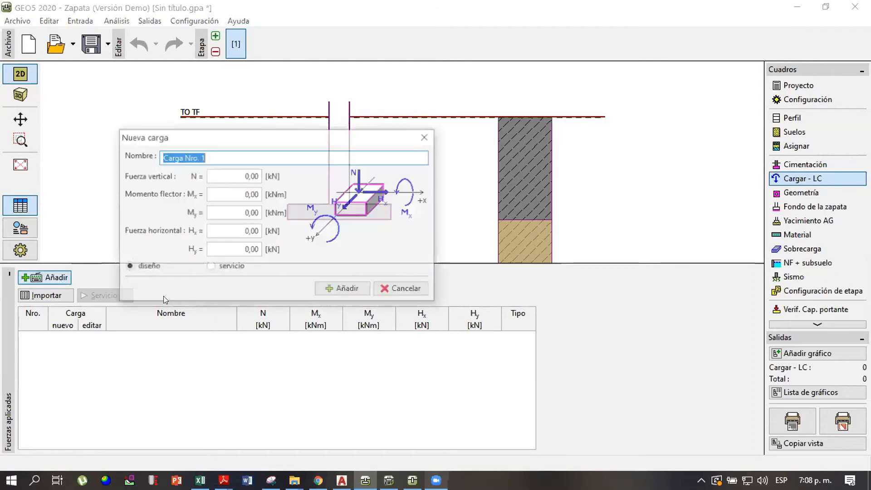
pyautogui.moveTo(262, 141); pyautogui.dragTo(383, 121)
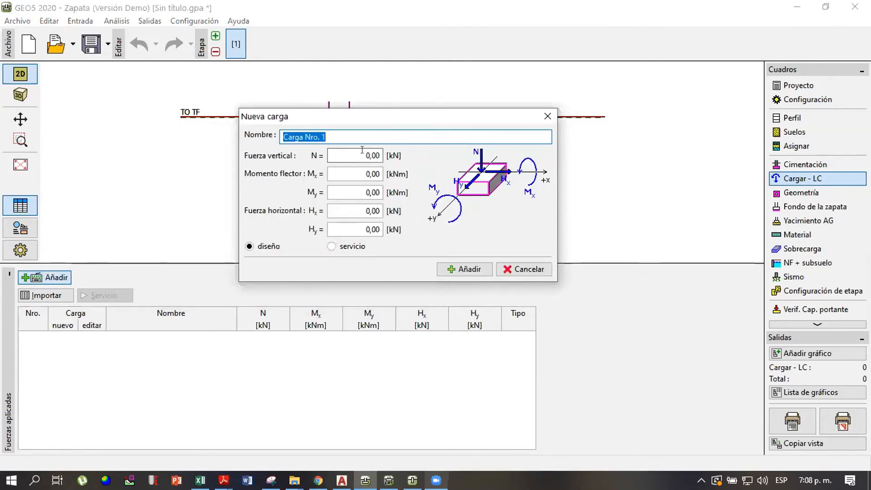
pyautogui.write('Carga')
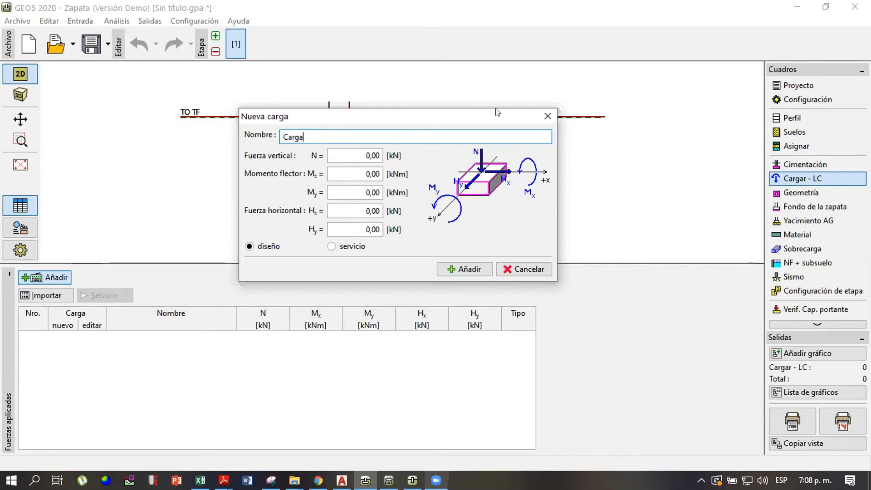
pyautogui.moveTo(440, 116); pyautogui.dragTo(513, 80)
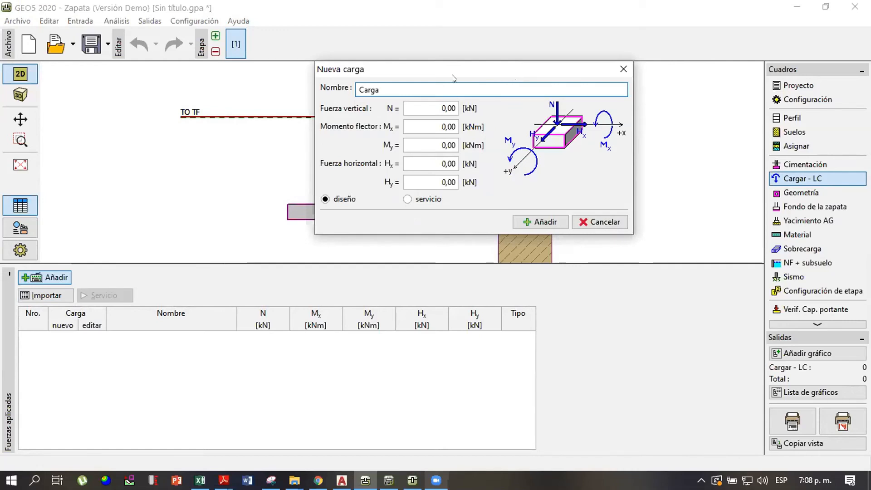
pyautogui.moveTo(412, 69); pyautogui.dragTo(369, 74)
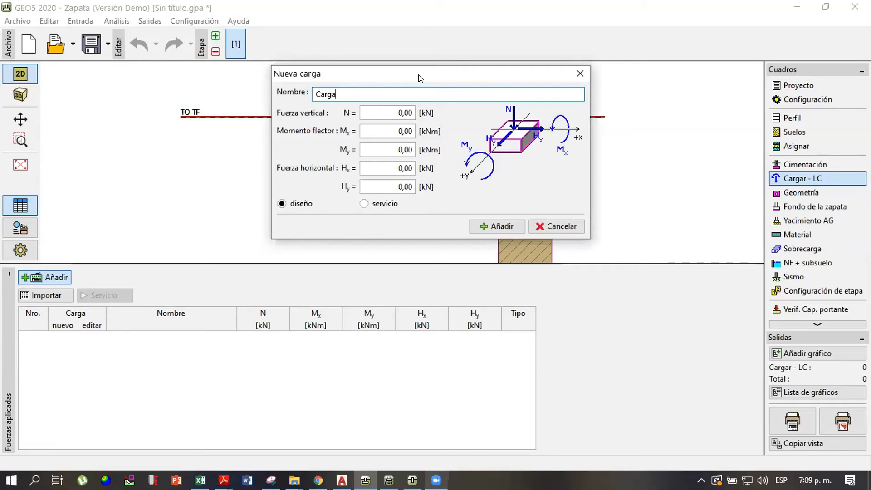
pyautogui.moveTo(419, 74); pyautogui.dragTo(392, 97)
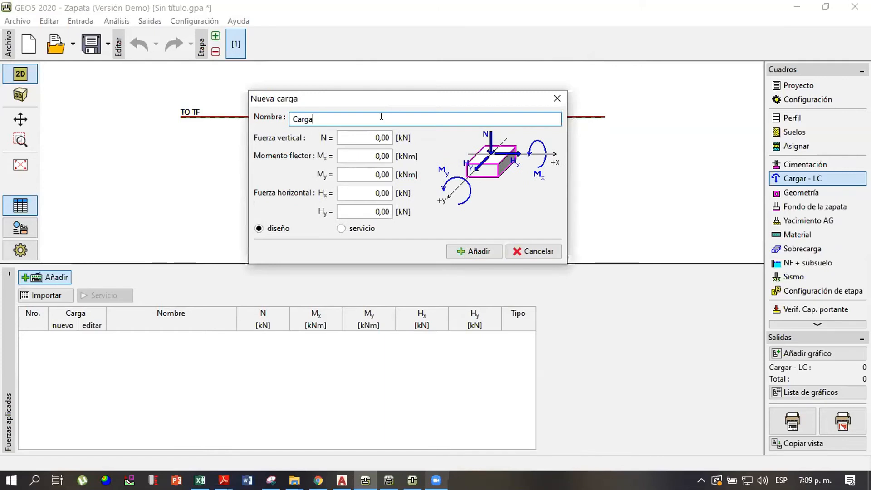
pyautogui.write('1')
# Set the vertical force N of Carga 1 to 200 kN and add it as a diseño load
pyautogui.click(365, 156)
pyautogui.click(372, 138)
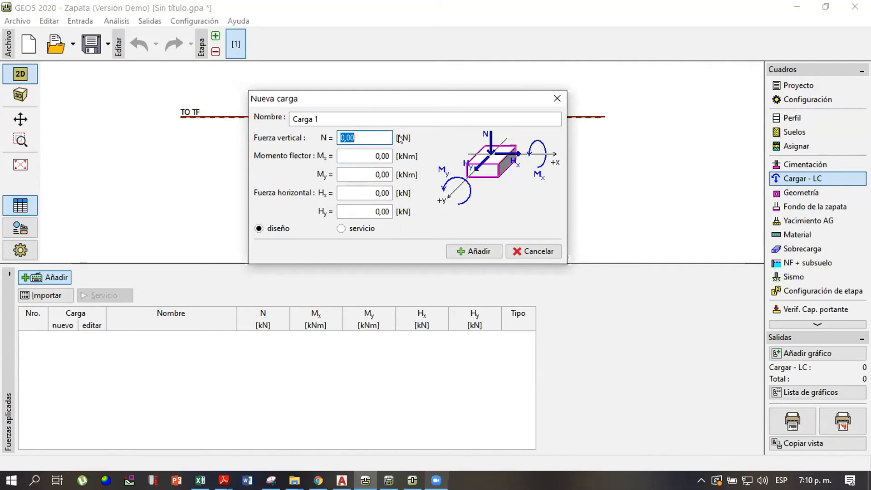
pyautogui.moveTo(404, 99); pyautogui.dragTo(407, 96)
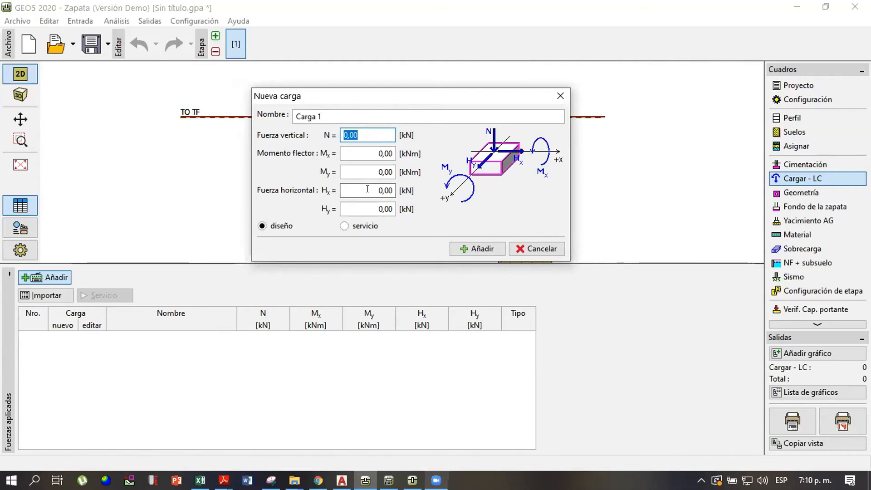
pyautogui.write('22')
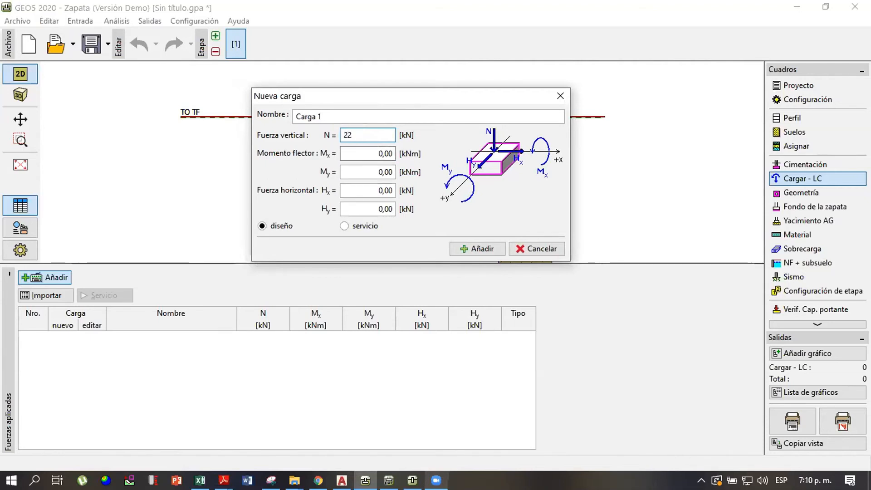
pyautogui.write('00')
pyautogui.doubleClick(367, 136)
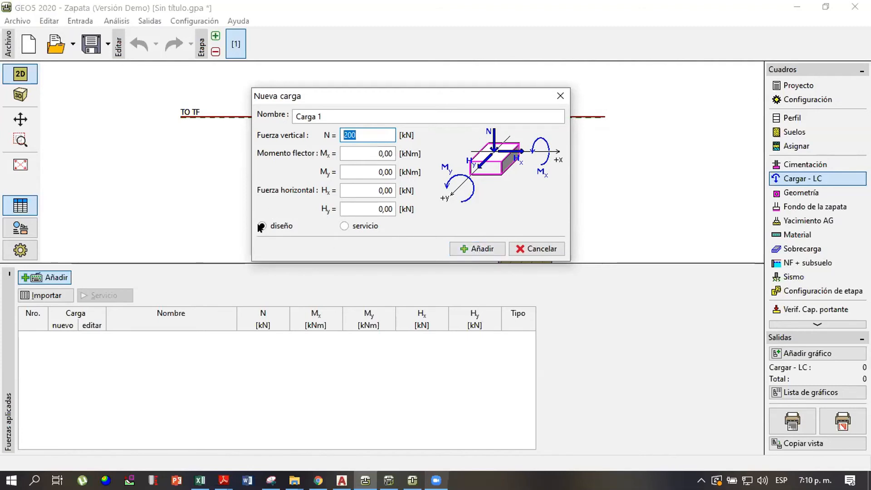
pyautogui.click(480, 249)
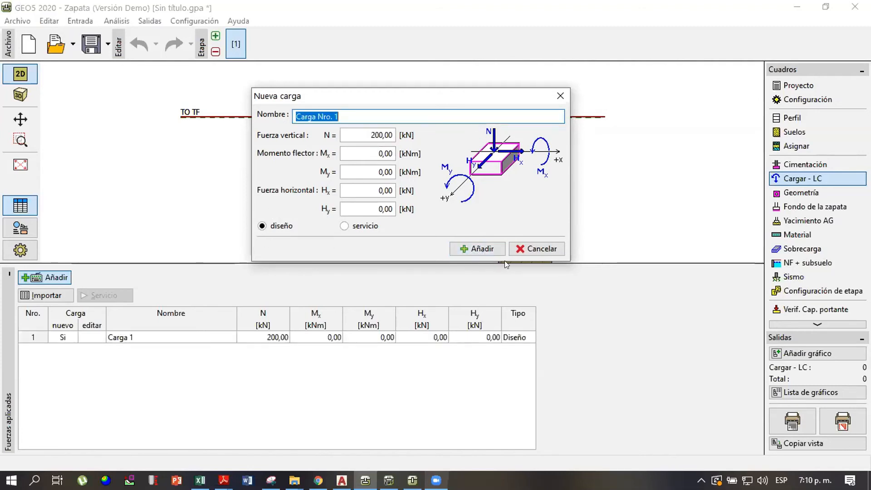
pyautogui.click(548, 249)
pyautogui.click(111, 336)
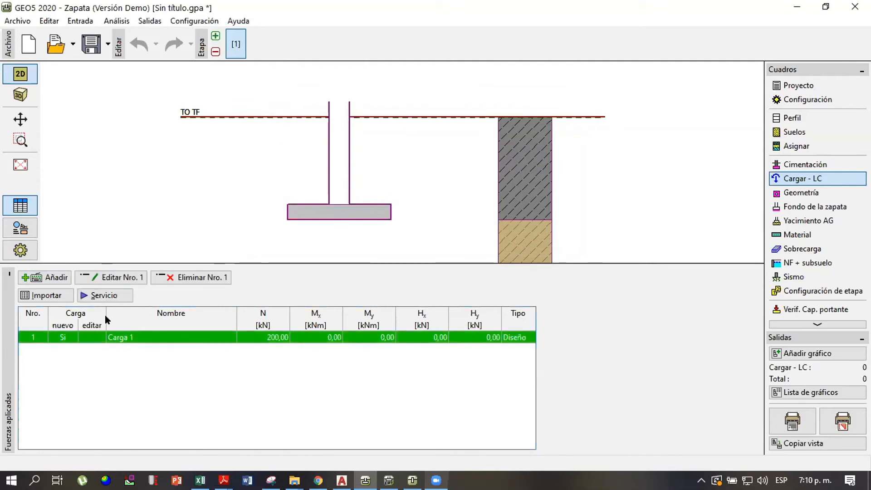
pyautogui.click(50, 277)
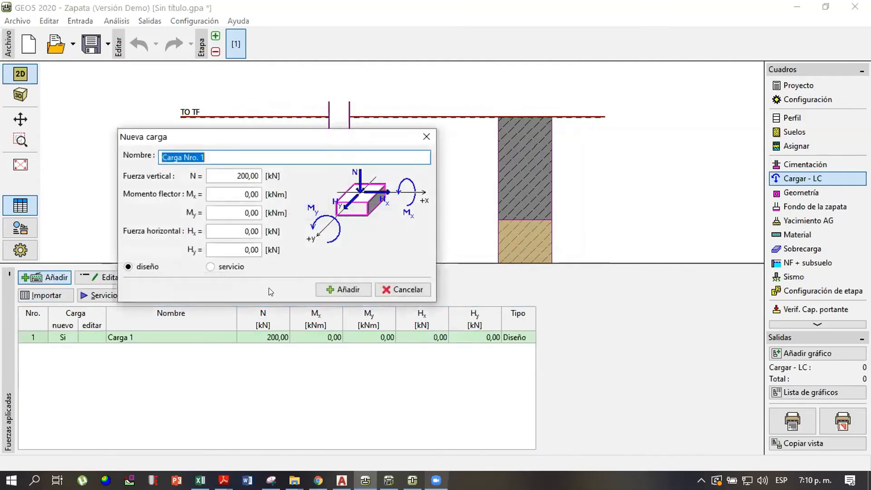
pyautogui.click(218, 268)
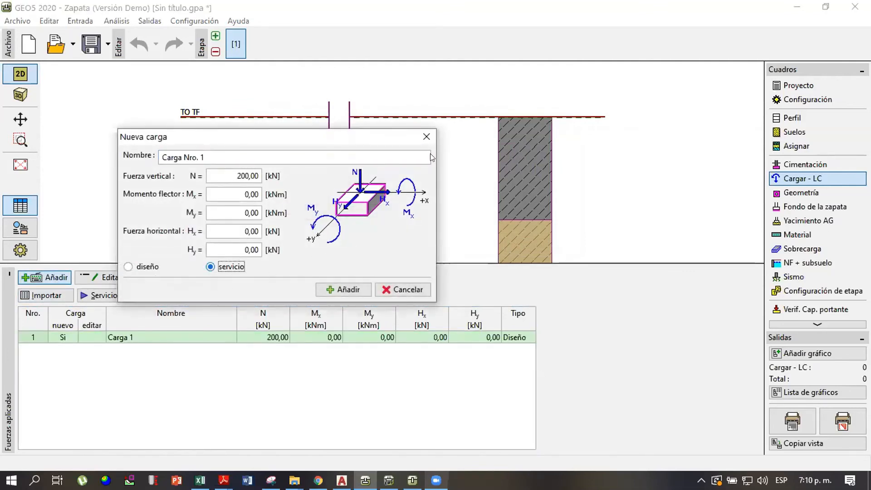
pyautogui.click(428, 136)
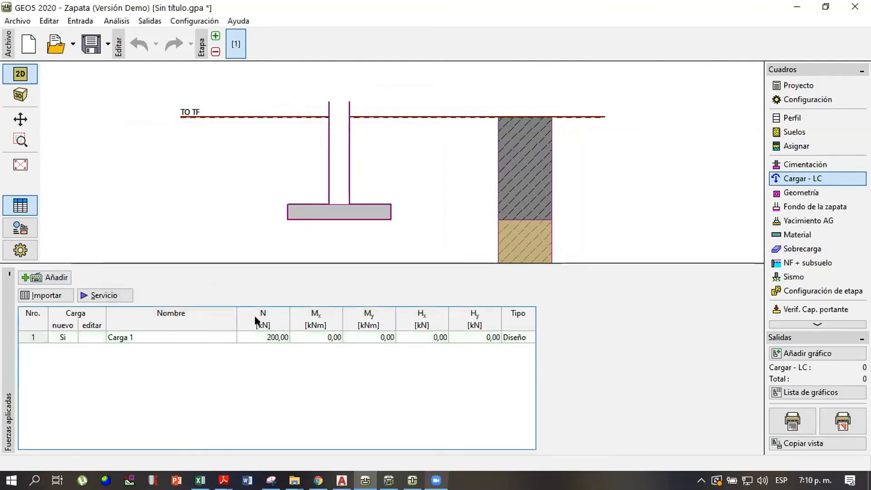
# Create the service load from Carga 1 by dividing the ultimate load by a coefficient of 1,2
pyautogui.click(186, 338)
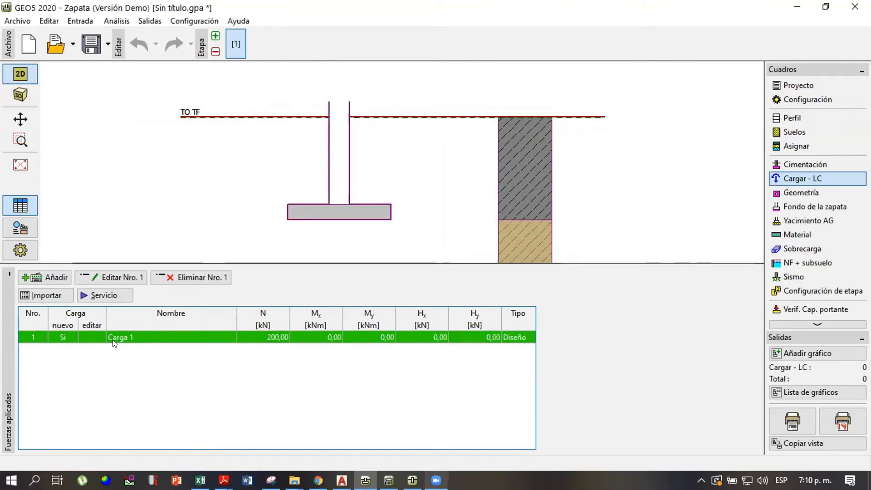
pyautogui.click(102, 296)
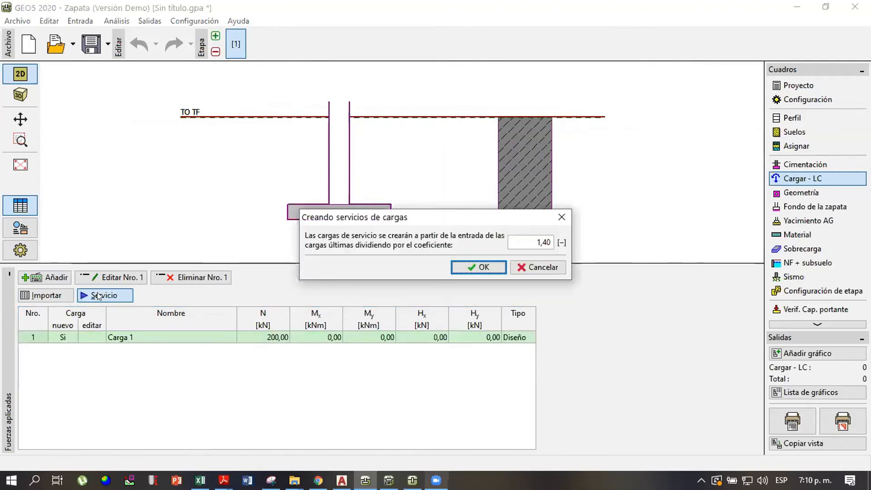
pyautogui.click(561, 217)
pyautogui.click(114, 293)
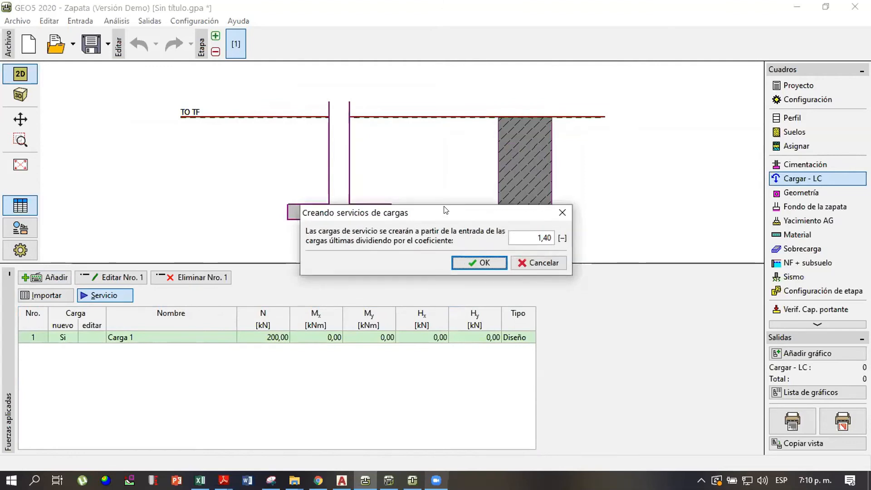
pyautogui.moveTo(444, 208); pyautogui.dragTo(452, 156)
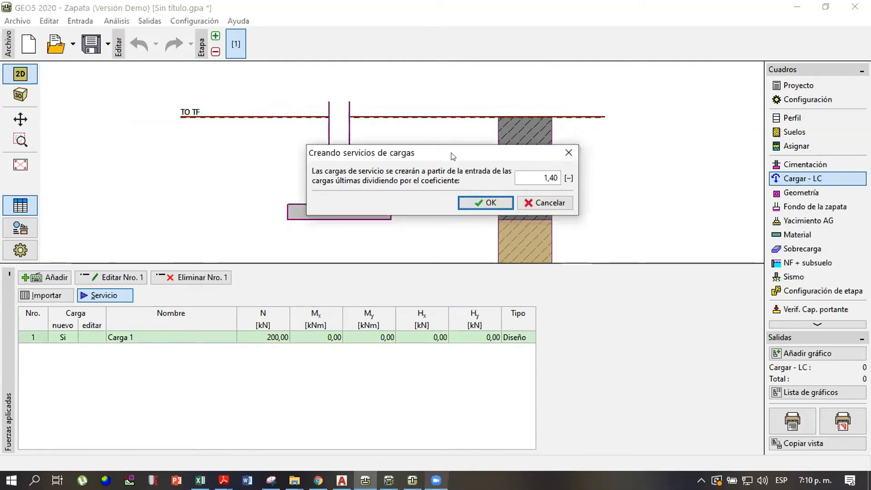
pyautogui.doubleClick(540, 184)
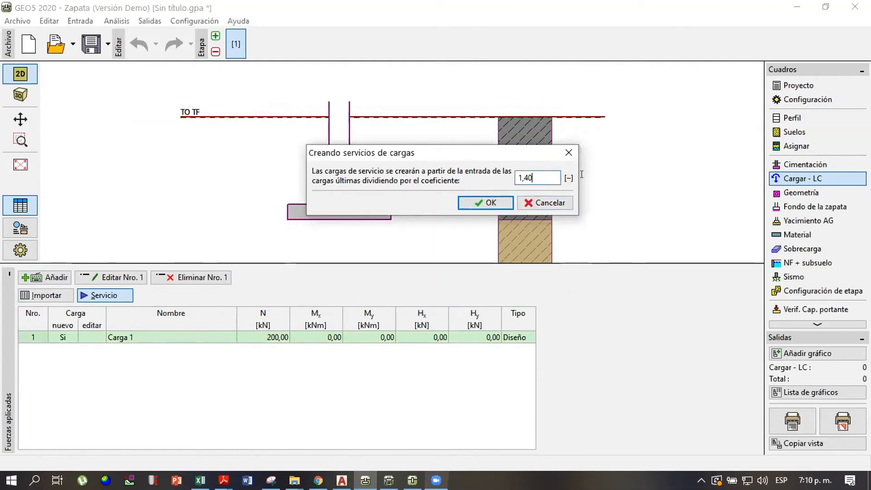
pyautogui.write('1,2')
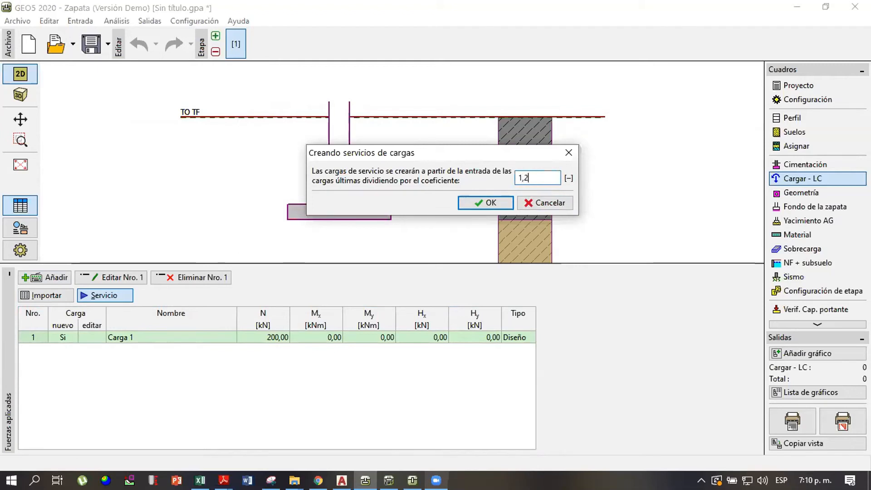
pyautogui.click(492, 203)
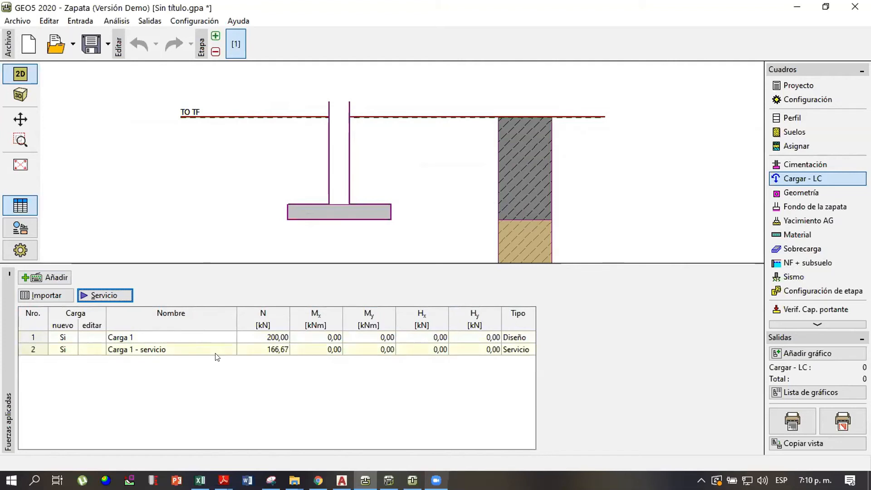
pyautogui.click(260, 349)
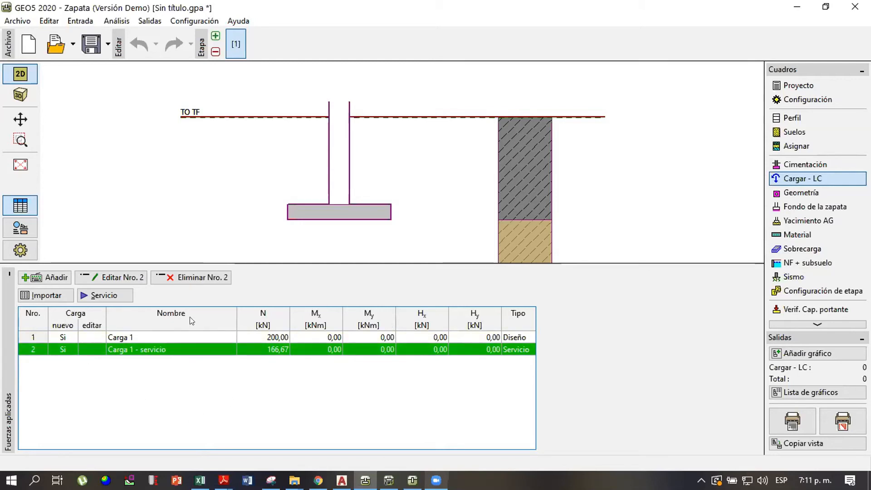
pyautogui.click(45, 295)
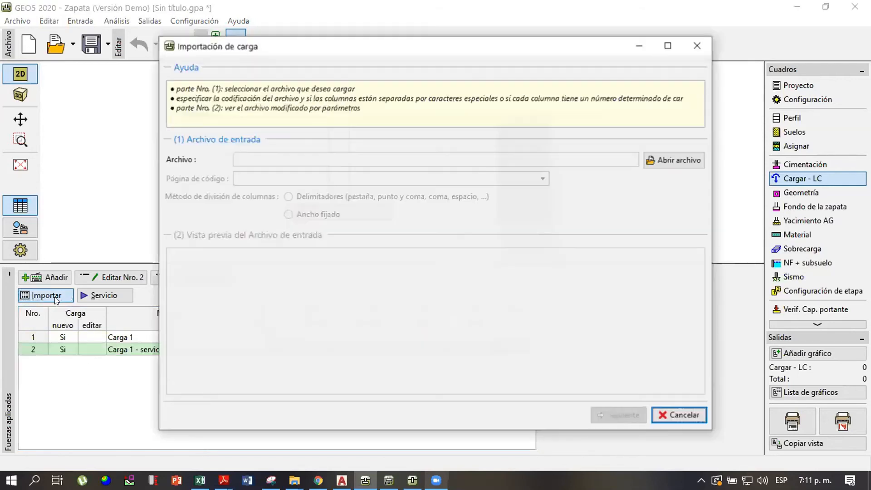
pyautogui.moveTo(373, 43); pyautogui.dragTo(378, 35)
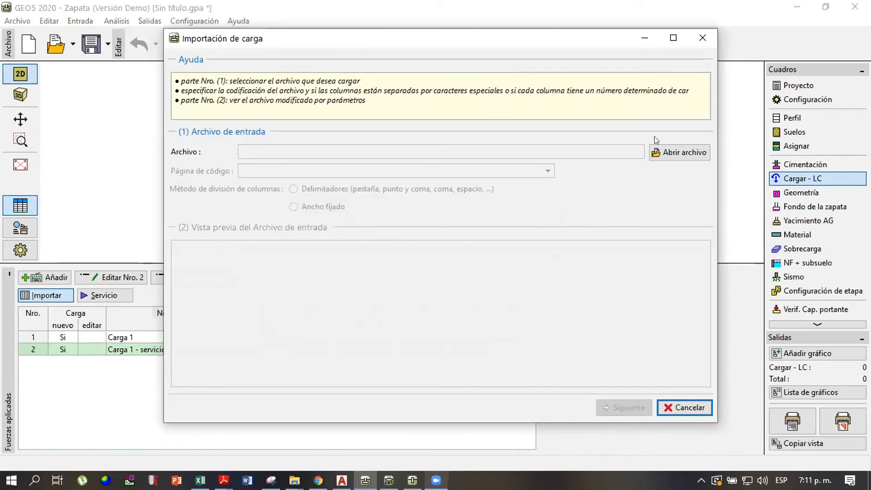
pyautogui.click(675, 152)
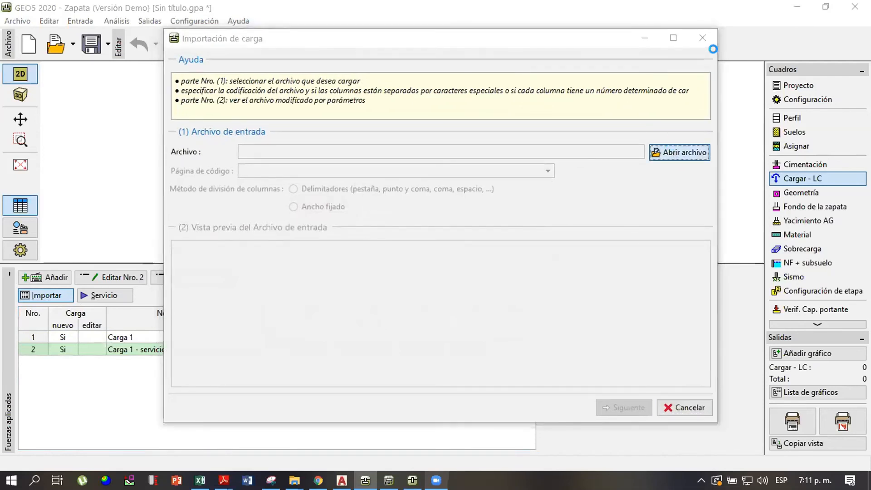
pyautogui.click(577, 55)
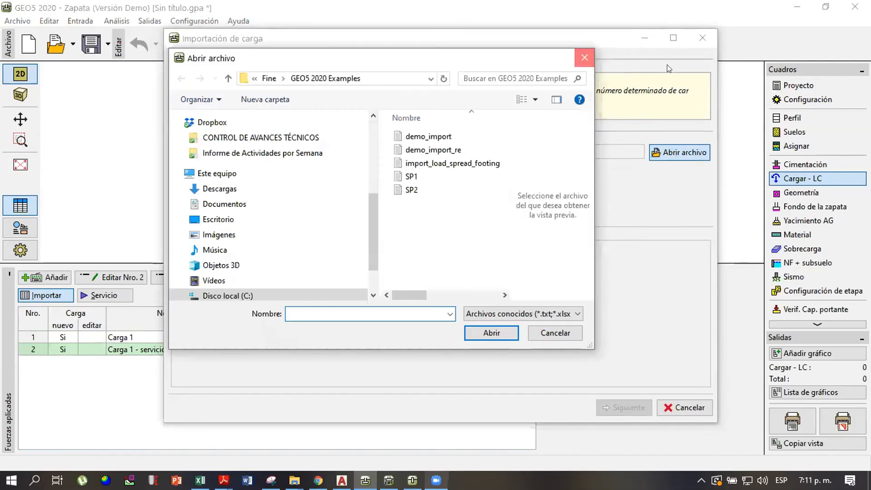
pyautogui.click(704, 37)
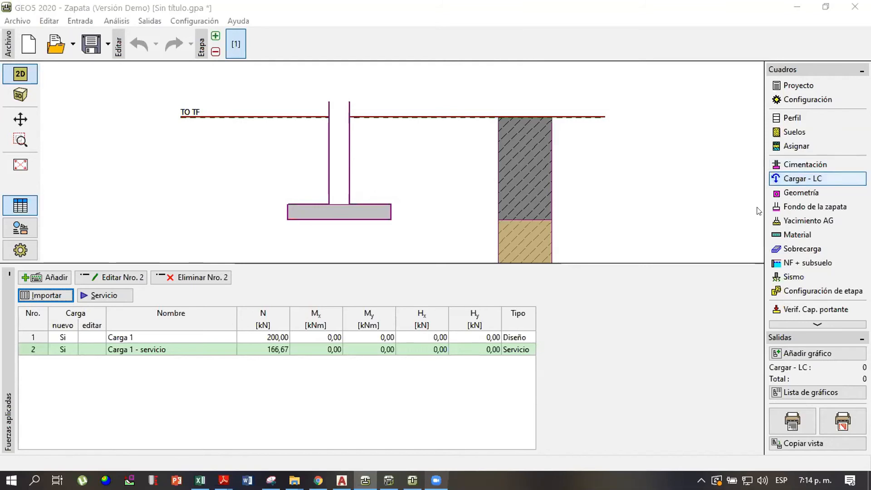
# Review the design and service loads together with the footing's plan dimensions in Geometría
pyautogui.click(97, 334)
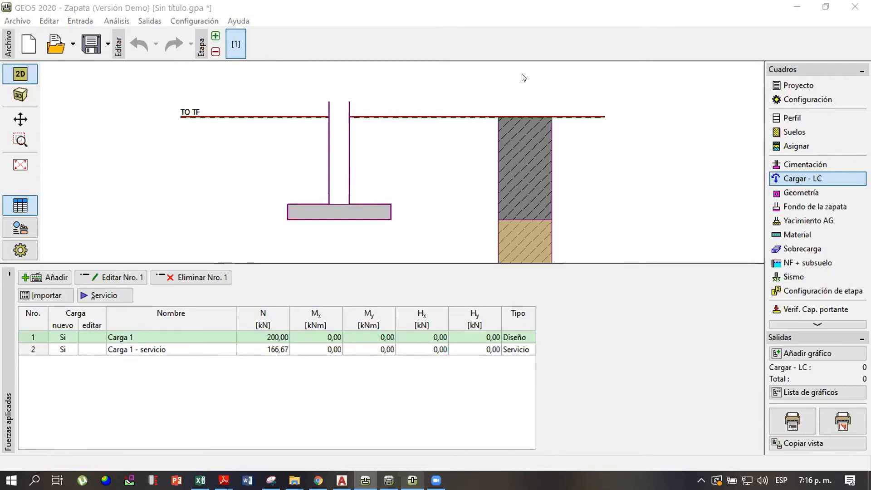
pyautogui.click(801, 193)
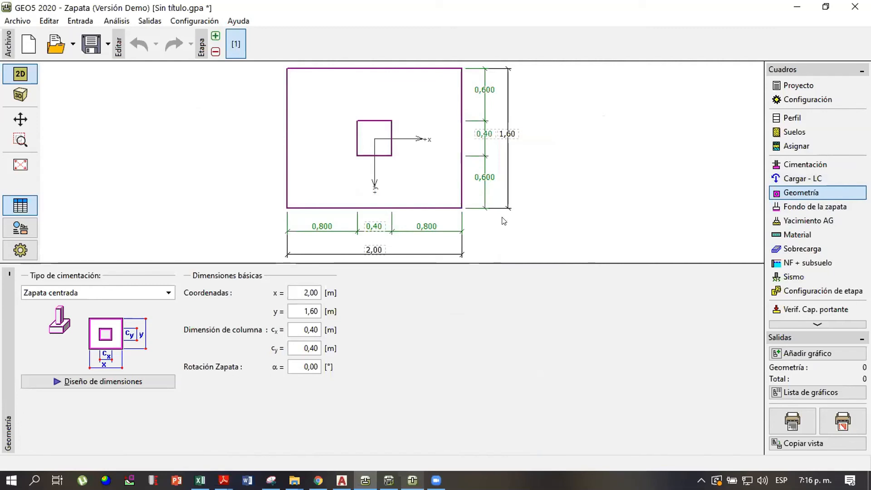
pyautogui.click(802, 179)
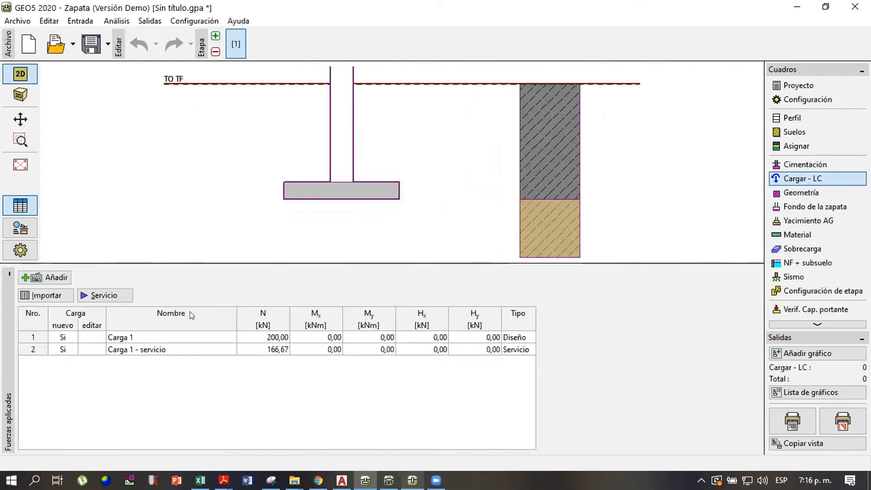
pyautogui.click(800, 193)
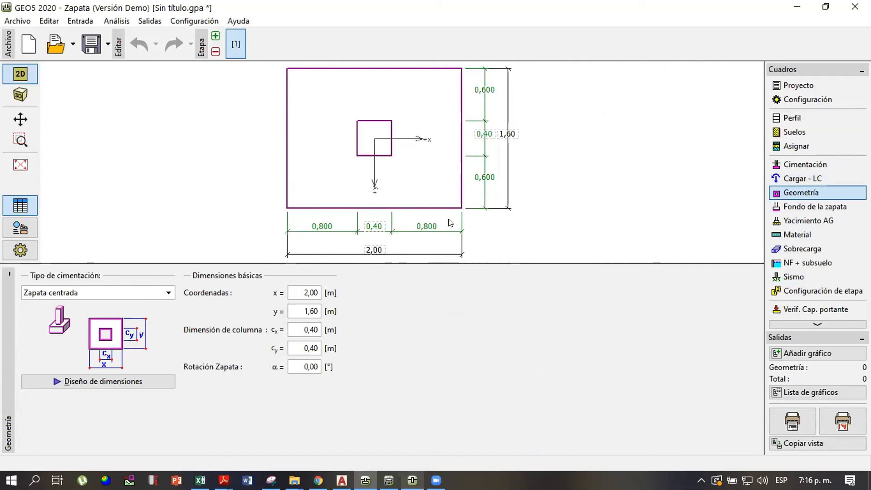
# Set the footing bottom (Fondo de la zapata) to entrada de parámetros para contacto base-suelo
pyautogui.click(838, 206)
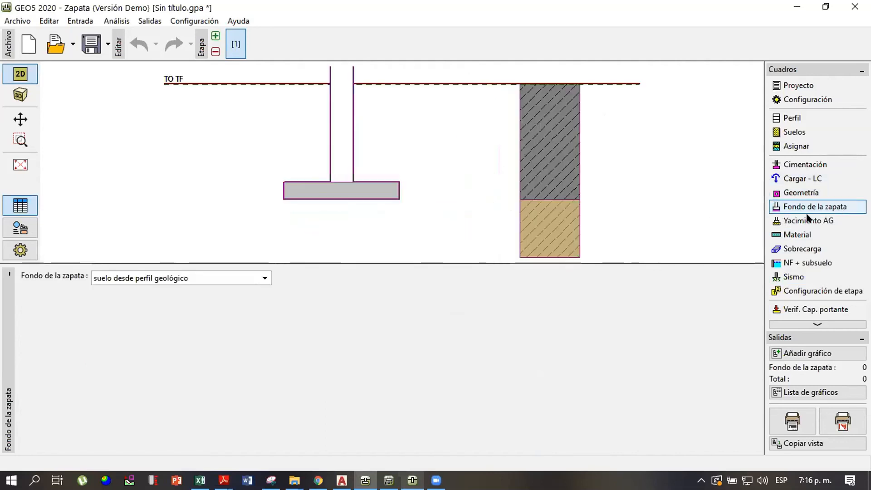
pyautogui.click(195, 278)
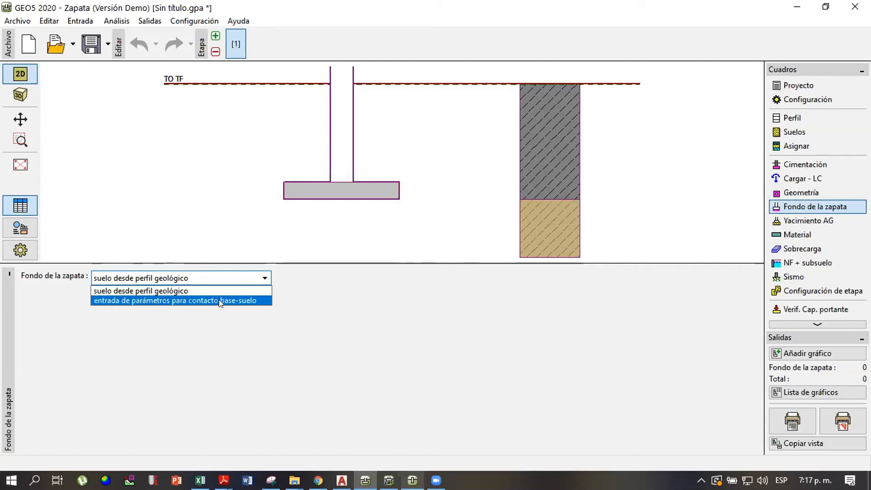
pyautogui.click(209, 291)
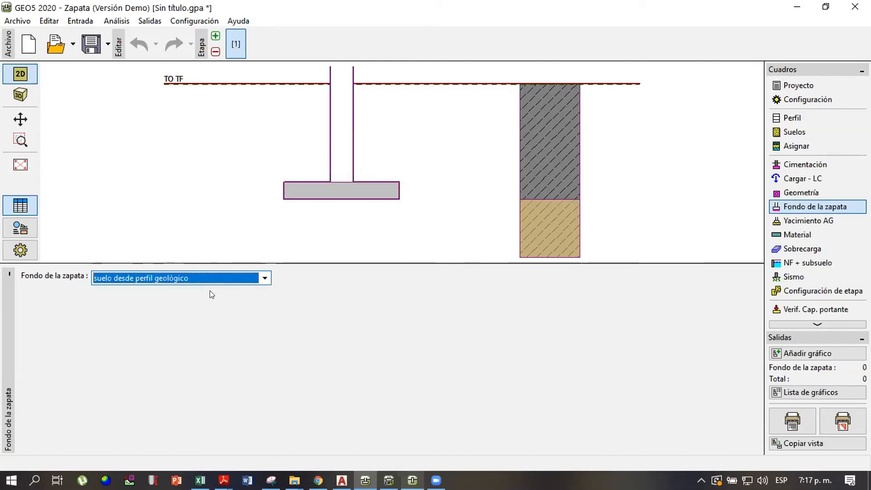
pyautogui.click(205, 282)
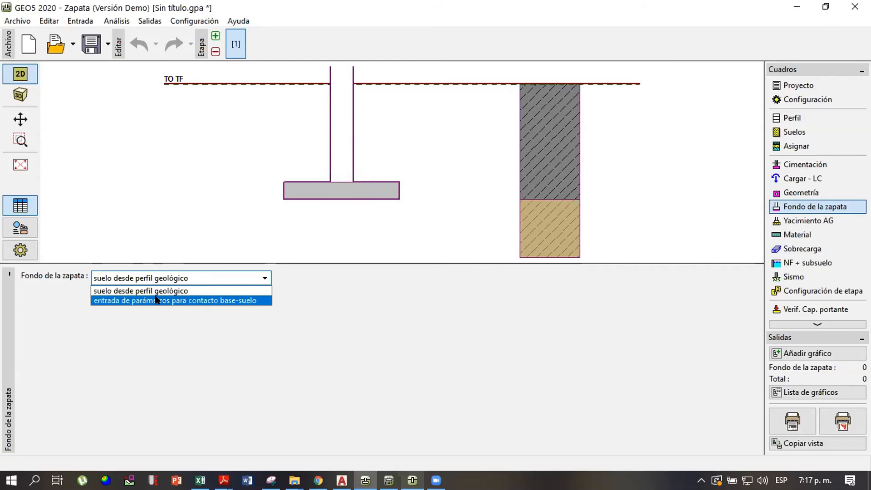
pyautogui.click(188, 293)
pyautogui.click(197, 279)
pyautogui.click(197, 302)
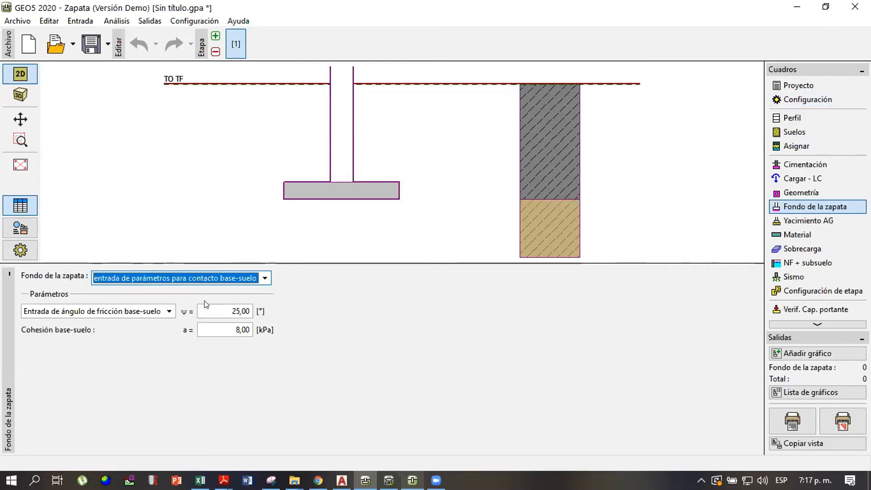
# Change the base-soil contact parameter to entrada de coeficiente de fricción
pyautogui.click(166, 311)
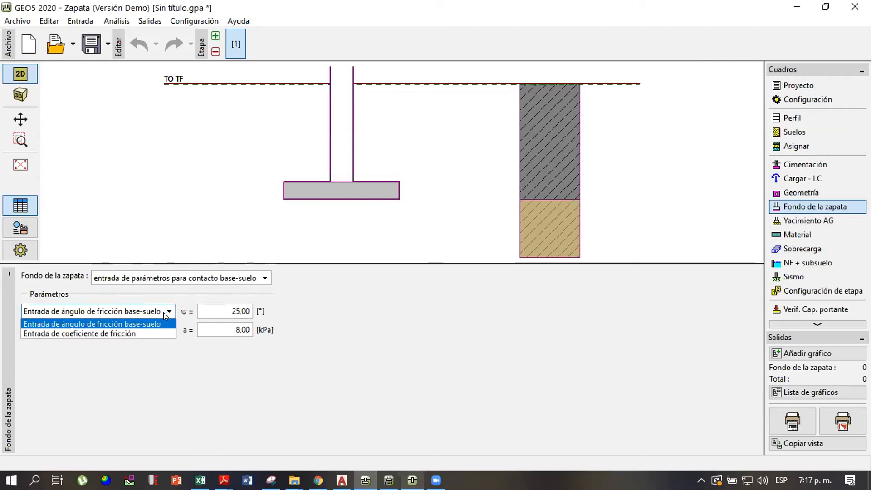
pyautogui.click(136, 322)
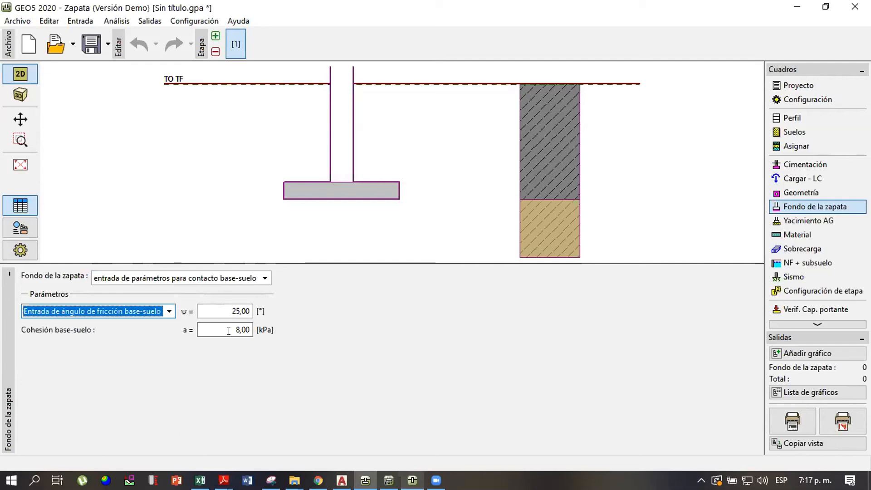
pyautogui.click(119, 311)
pyautogui.click(76, 331)
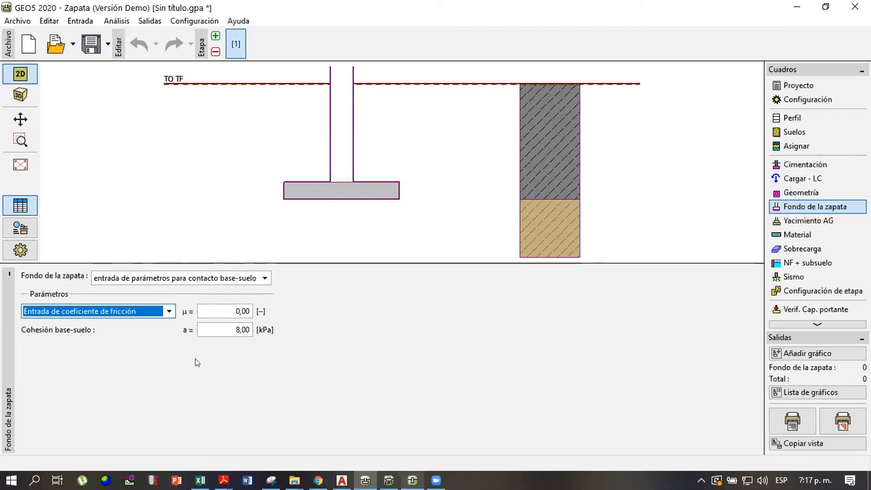
# Return the footing bottom definition to suelo desde perfil geológico
pyautogui.click(199, 330)
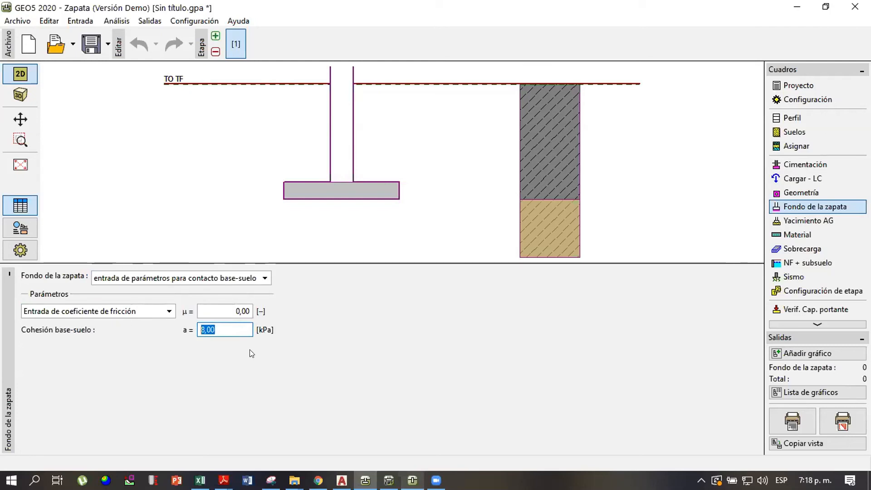
pyautogui.click(564, 49)
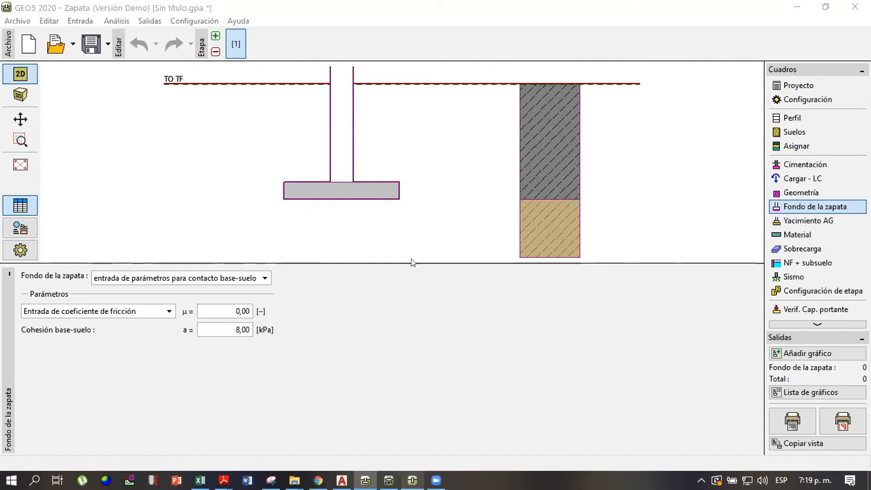
pyautogui.click(265, 278)
pyautogui.click(225, 290)
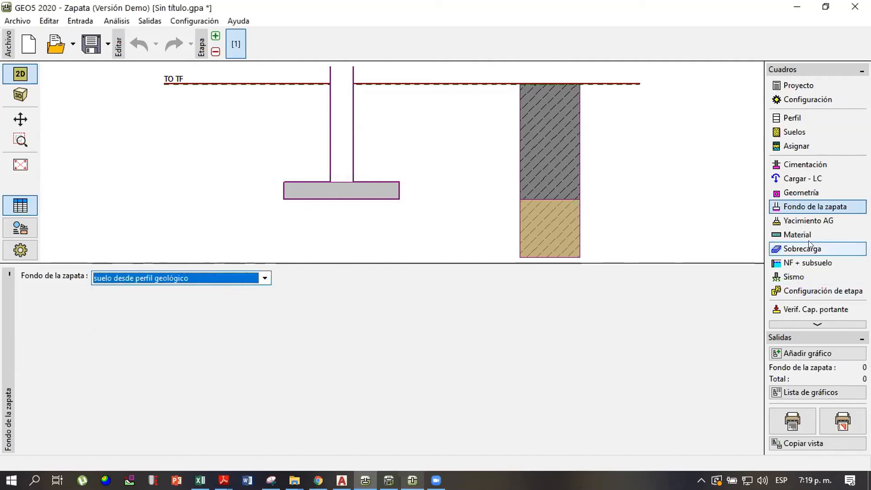
# Enable the sand-gravel bed under the footing in Yacimiento AG and check which soils are available as its material
pyautogui.click(793, 221)
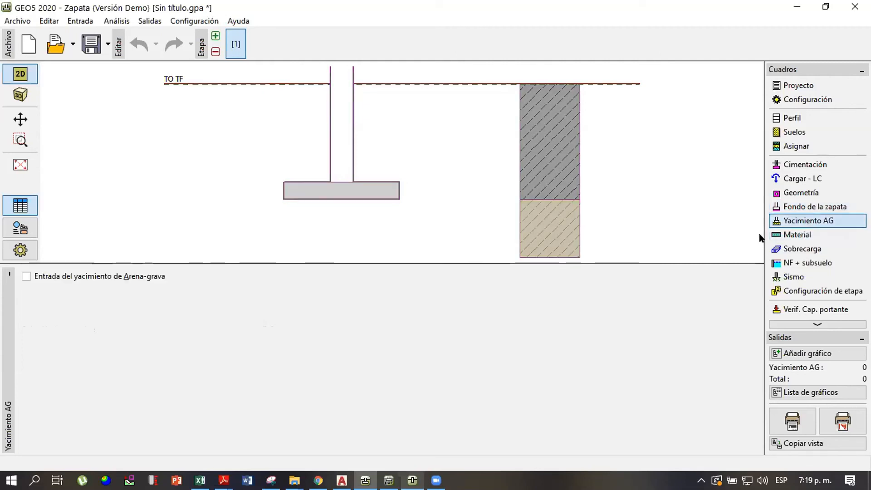
pyautogui.click(72, 277)
pyautogui.scroll(-3, 401, 179)
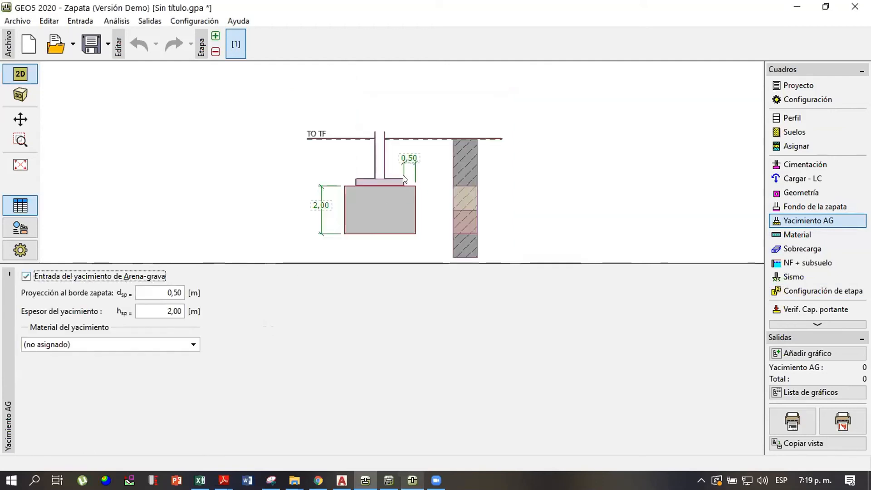
pyautogui.scroll(1, 378, 175)
pyautogui.moveTo(378, 176); pyautogui.dragTo(329, 166)
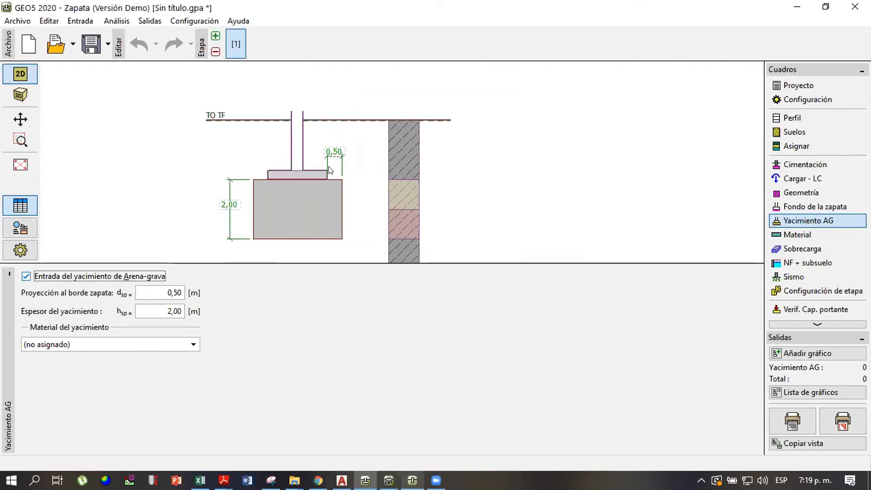
pyautogui.scroll(2, 352, 171)
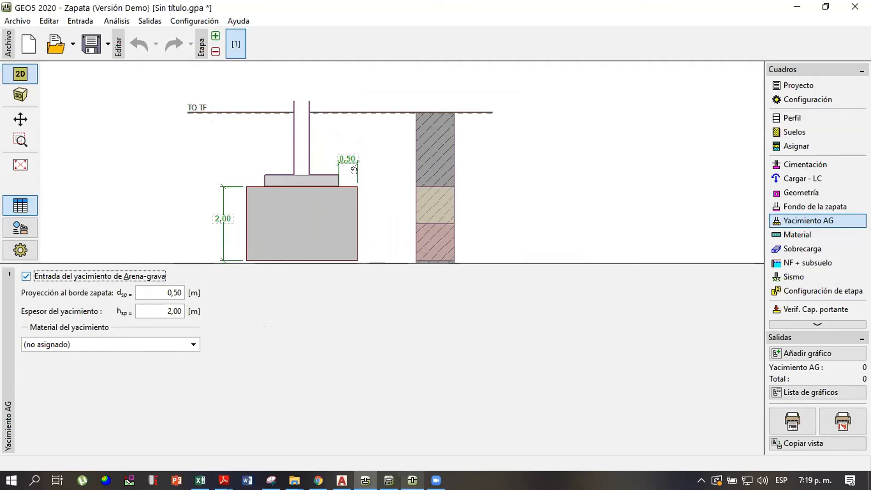
pyautogui.scroll(-1, 356, 177)
pyautogui.scroll(-1, 357, 175)
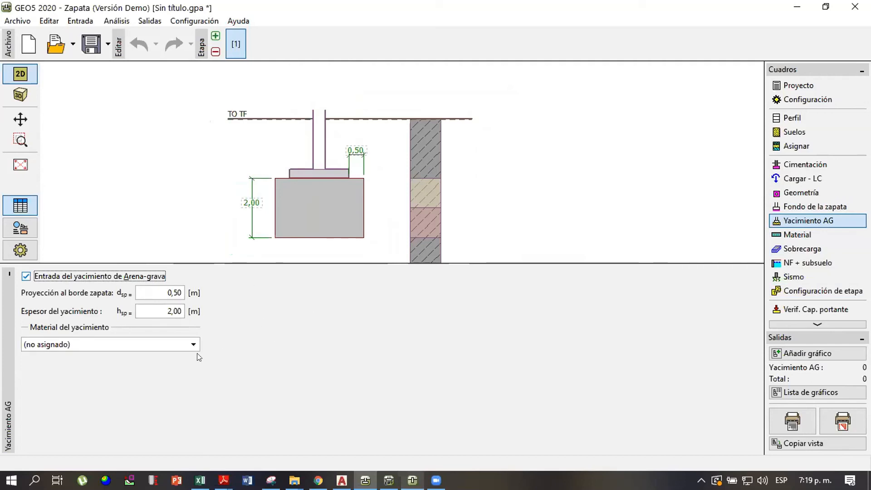
pyautogui.click(113, 345)
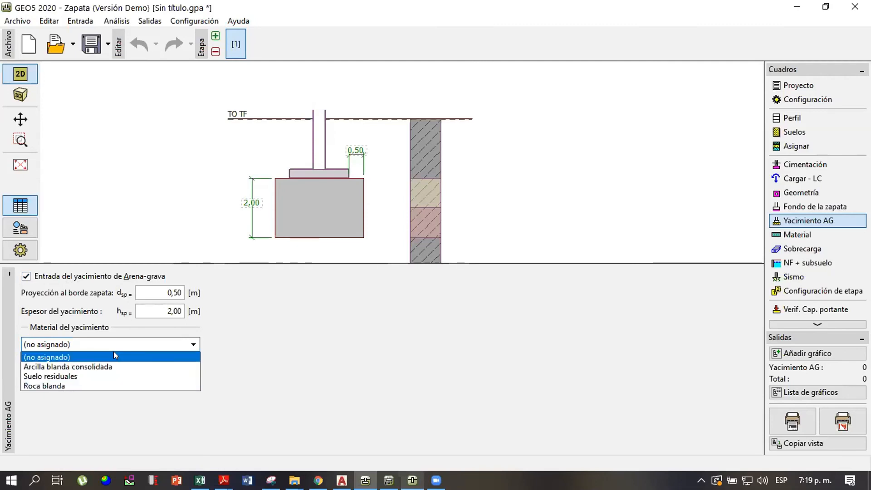
pyautogui.click(440, 360)
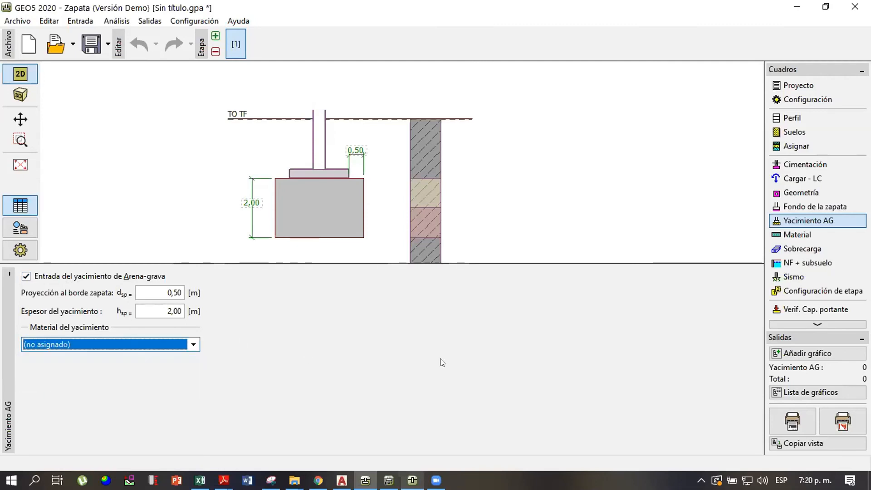
# Review the parameters of Suelo residuales and Roca blanda and the layer thicknesses of the profile
pyautogui.click(798, 134)
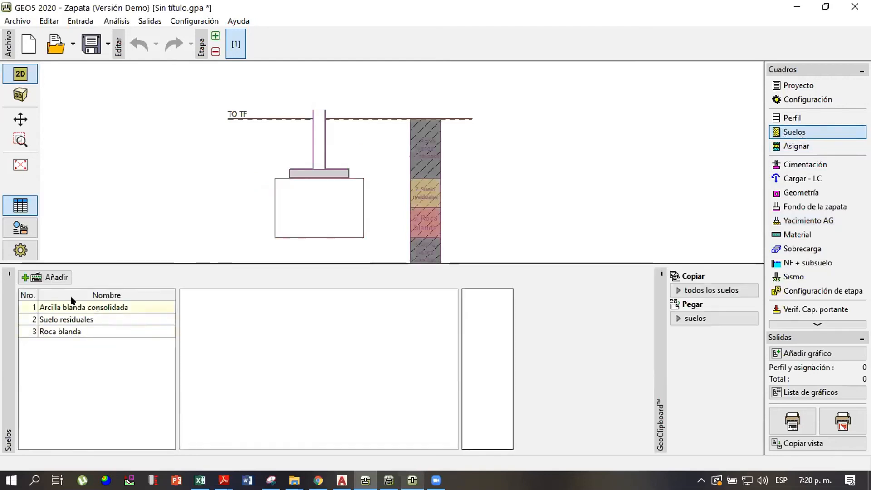
pyautogui.click(82, 320)
pyautogui.click(83, 331)
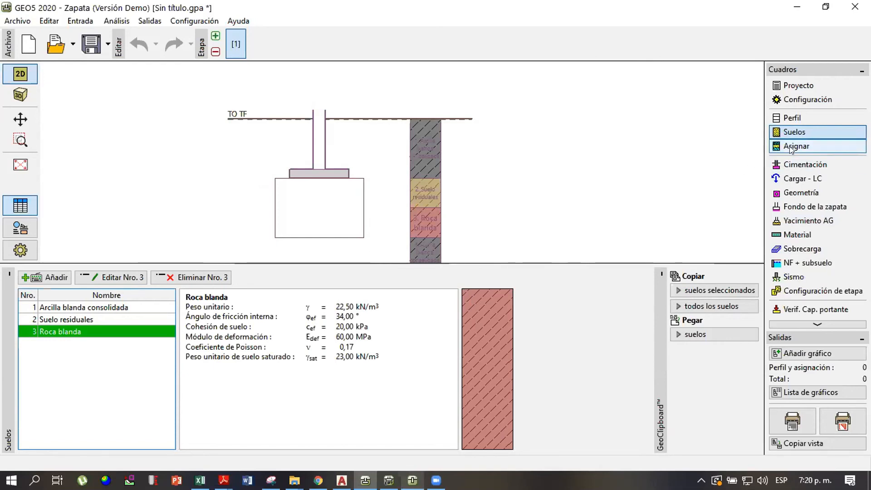
pyautogui.click(796, 120)
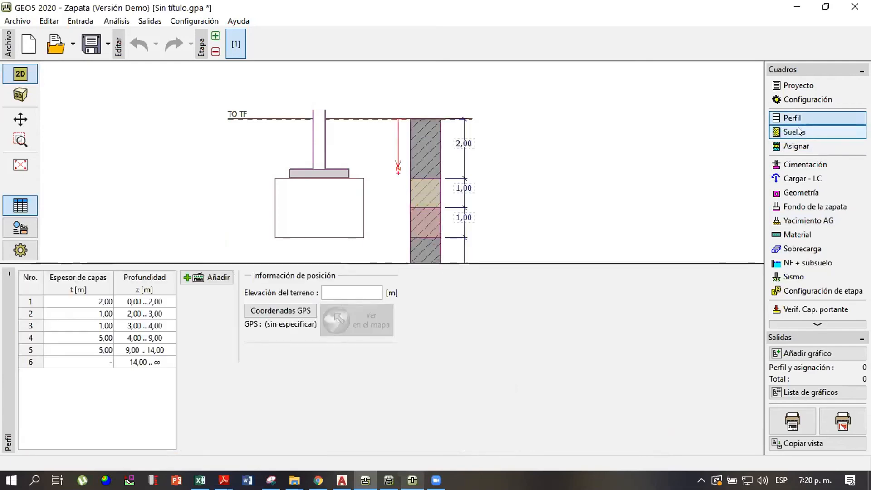
pyautogui.click(797, 131)
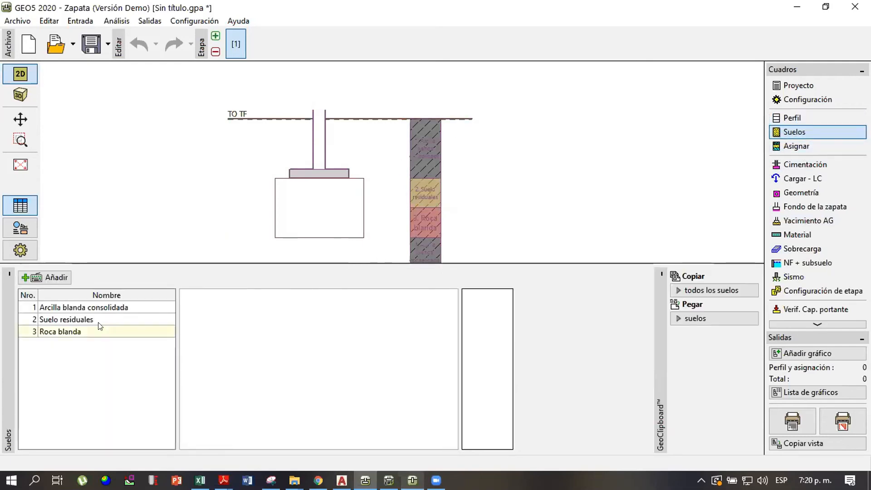
# Start a new soil in the Suelos list and name it Concretociclopeo
pyautogui.click(66, 281)
pyautogui.write('Ci')
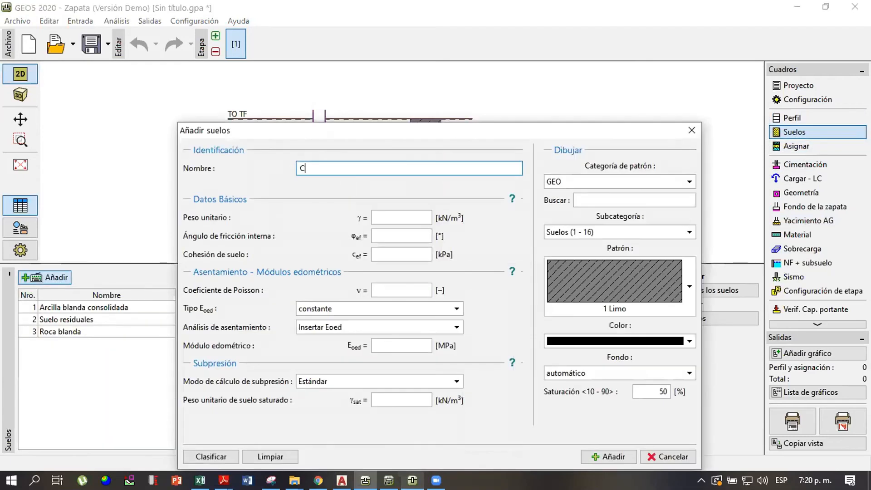
pyautogui.press('BackSpace')
pyautogui.write('onctret')
pyautogui.press('BackSpace')
pyautogui.press('BackSpace')
pyautogui.press('BackSpace')
pyautogui.press('BackSpace')
pyautogui.write('ret')
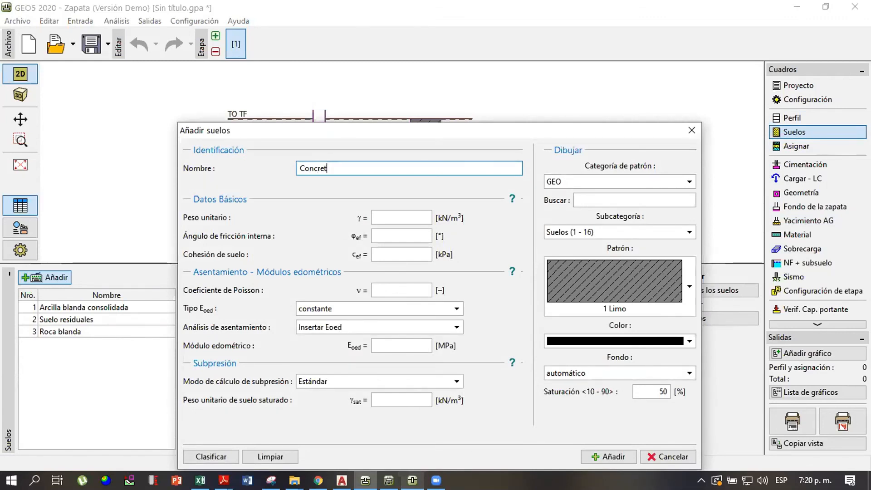
pyautogui.write('ociclopeo')
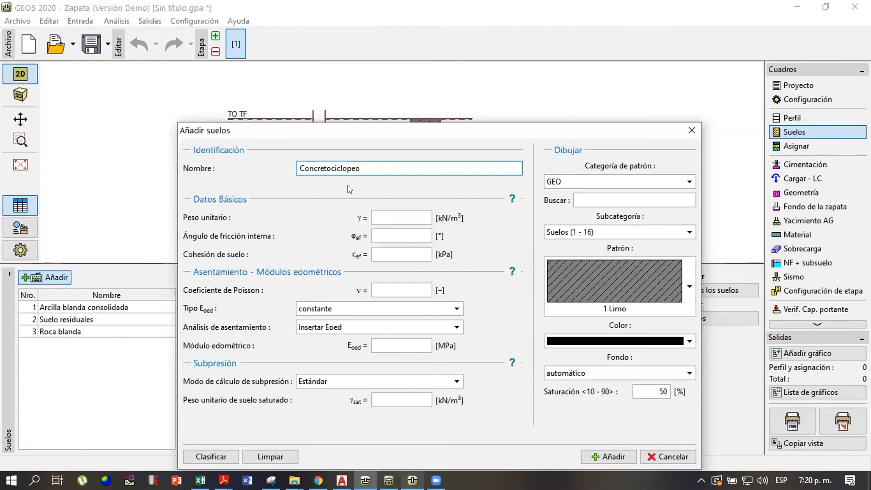
# Set the new soil's unit weight to 22 kN/m³ and its cohesion to 200 kPa
pyautogui.press('Tab')
pyautogui.write('22')
pyautogui.click(352, 168)
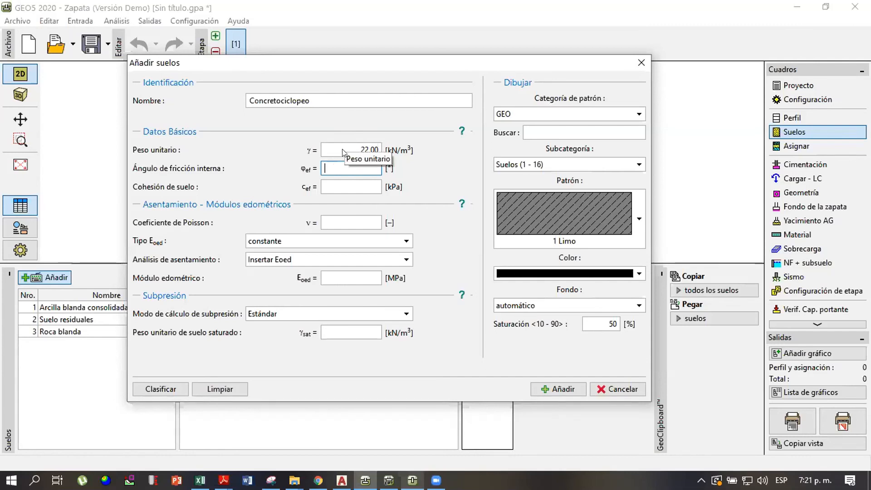
pyautogui.click(346, 183)
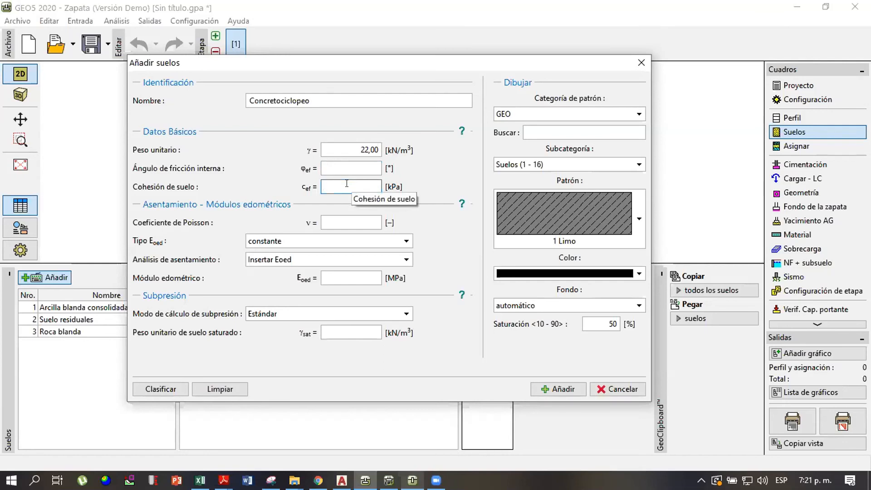
pyautogui.write('200')
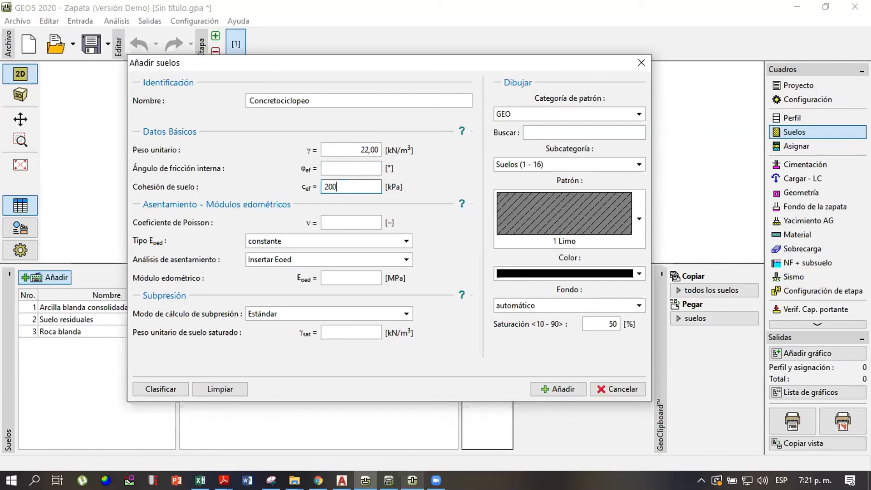
# Set the new soil's Poisson coefficient to 0,14
pyautogui.click(349, 222)
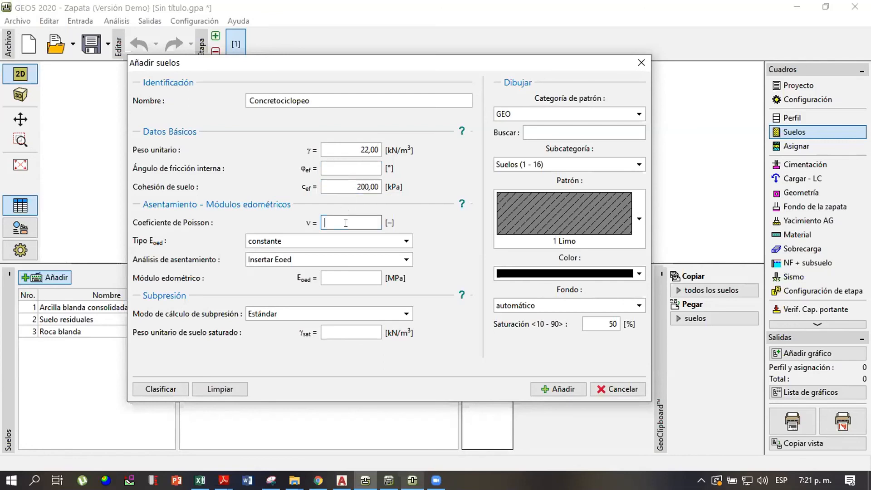
pyautogui.write(',13')
pyautogui.click(348, 243)
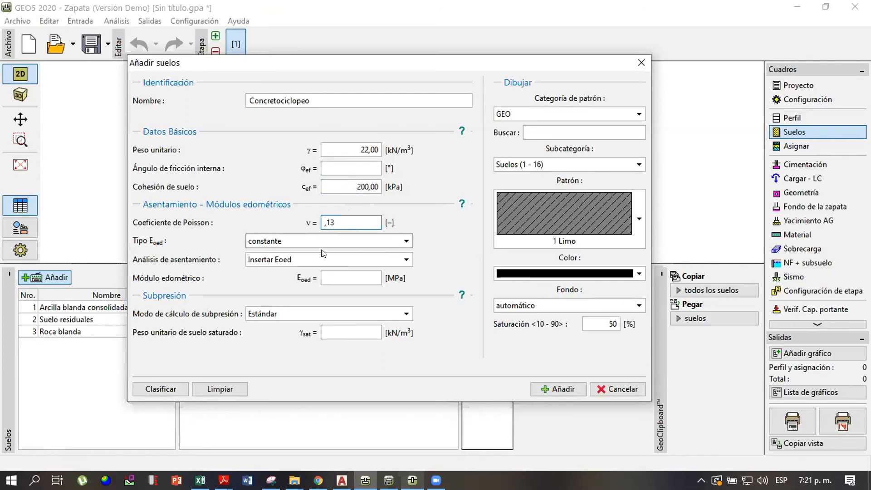
pyautogui.click(361, 240)
pyautogui.click(382, 242)
pyautogui.click(382, 245)
pyautogui.click(373, 221)
pyautogui.click(355, 221)
pyautogui.press('BackSpace')
pyautogui.write('4')
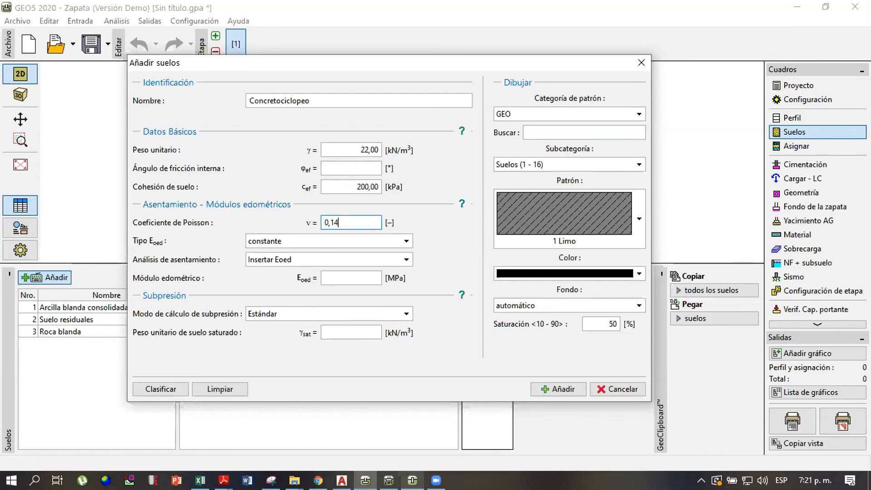
# Choose Insertar Edef for the settlement analysis with a deformation modulus of 500 MPa and set the saturated unit weight to 22 kN/m³
pyautogui.click(361, 261)
pyautogui.click(350, 278)
pyautogui.click(347, 279)
pyautogui.write('500')
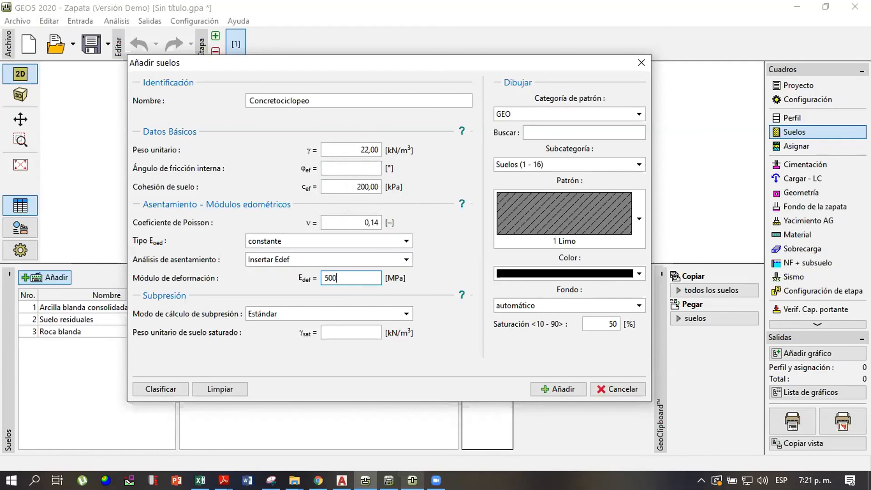
pyautogui.click(343, 327)
pyautogui.write('5')
pyautogui.press('BackSpace')
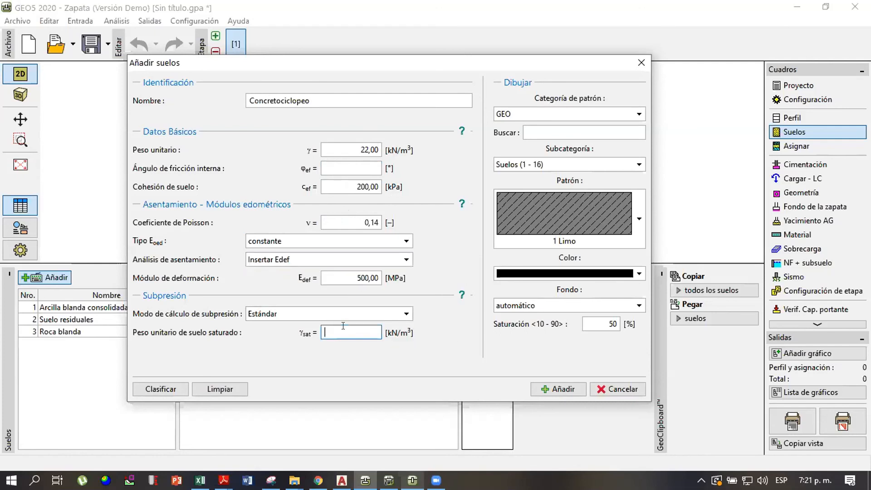
pyautogui.write('22')
pyautogui.moveTo(384, 68); pyautogui.dragTo(374, 53)
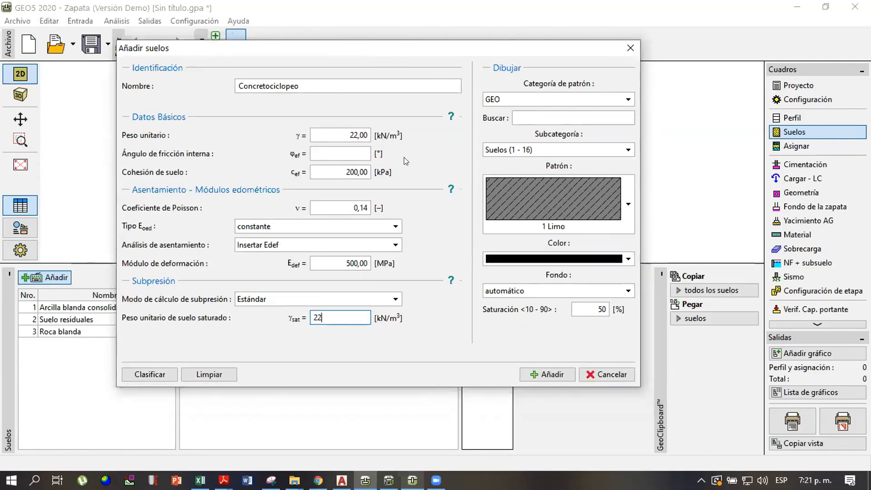
# Rename the new soil as Ciclopeo
pyautogui.doubleClick(271, 82)
pyautogui.press('BackSpace')
pyautogui.write('c')
pyautogui.press('BackSpace')
pyautogui.write('Ciclopeo')
pyautogui.press('Tab')
pyautogui.press('Tab')
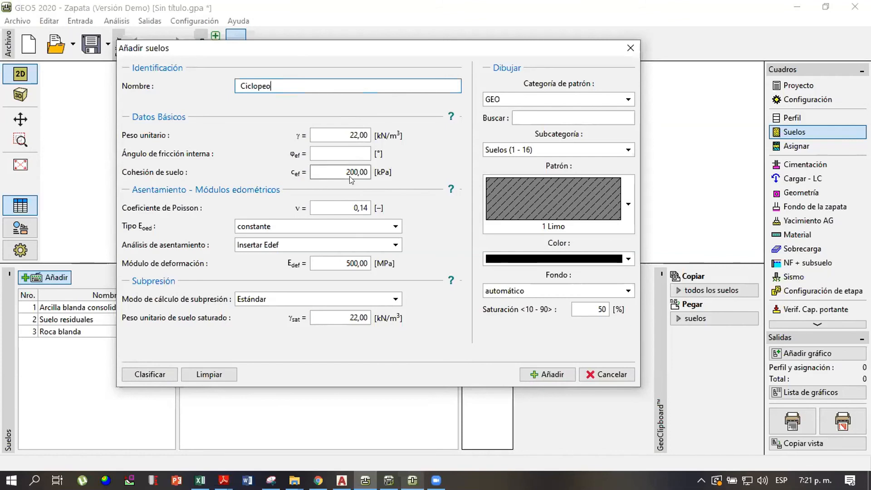
# Set the internal friction angle of Ciclopeo to 1° and add the soil to the list
pyautogui.click(557, 377)
pyautogui.click(442, 258)
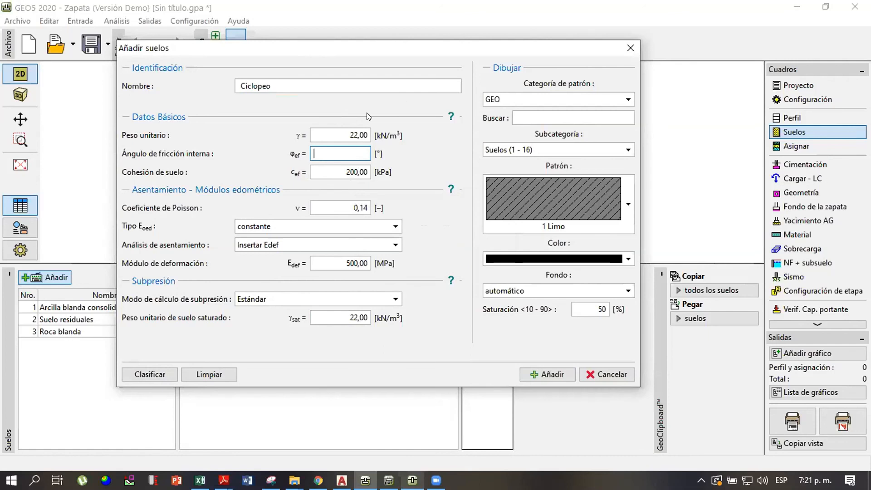
pyautogui.write('1')
pyautogui.click(546, 374)
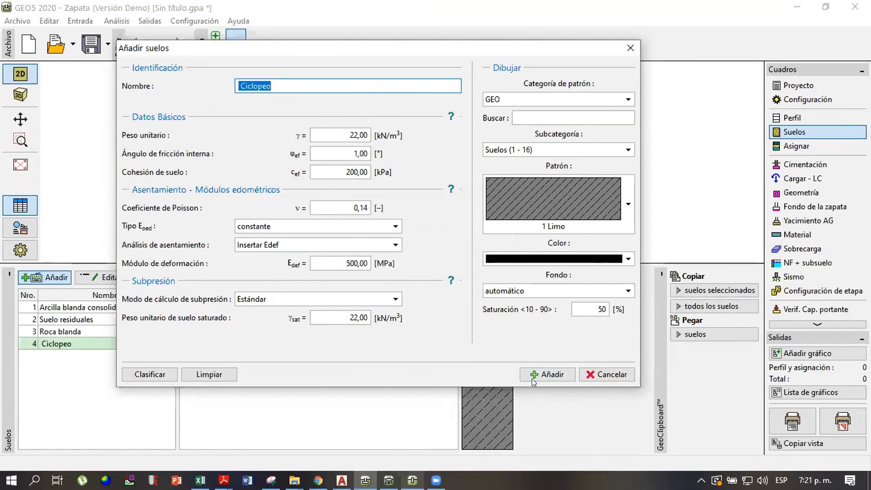
pyautogui.click(630, 48)
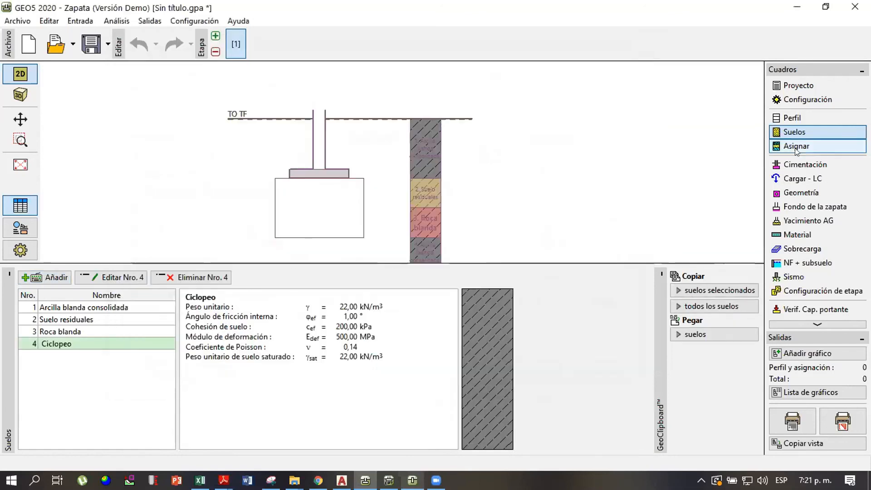
# Assign Ciclopeo as the material of the sand-gravel bed in Yacimiento AG
pyautogui.click(822, 222)
pyautogui.click(126, 344)
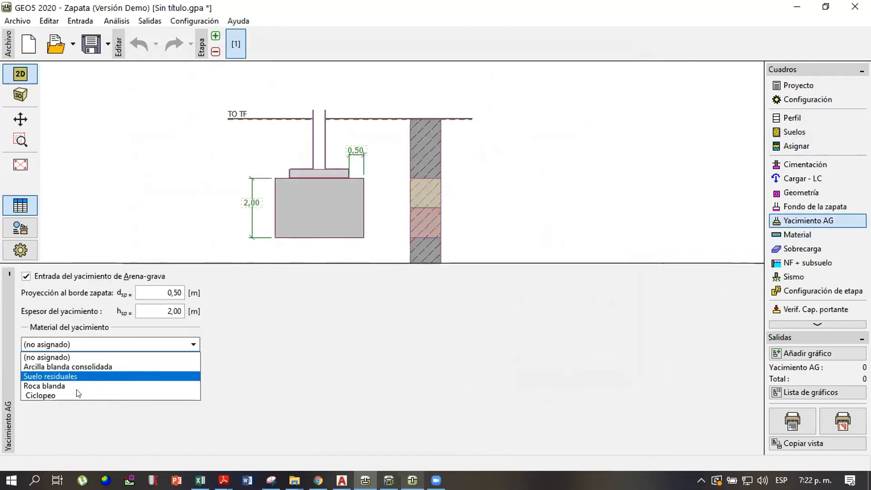
pyautogui.click(51, 393)
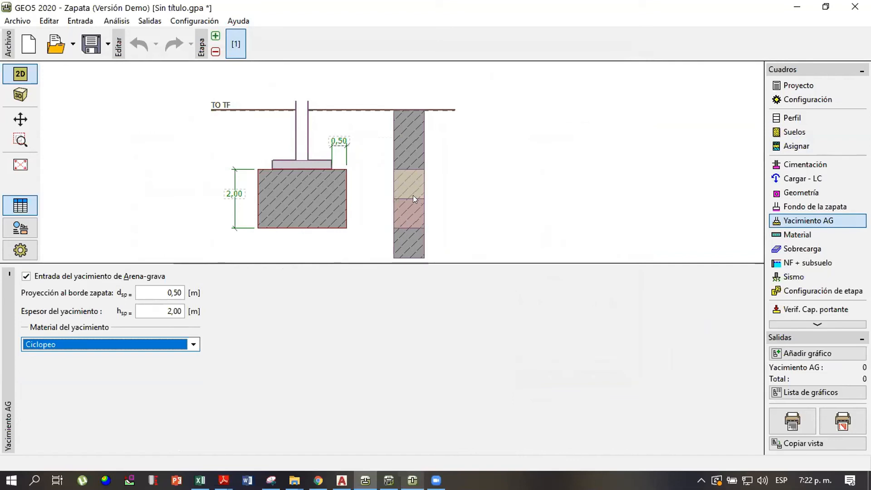
# Disable the sand-gravel bed under the footing and check the Material and Sobrecarga settings
pyautogui.click(105, 278)
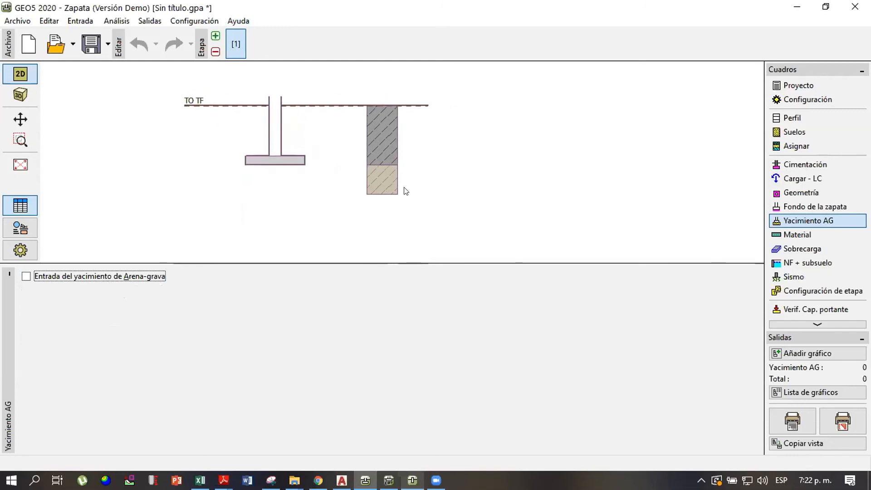
pyautogui.click(810, 236)
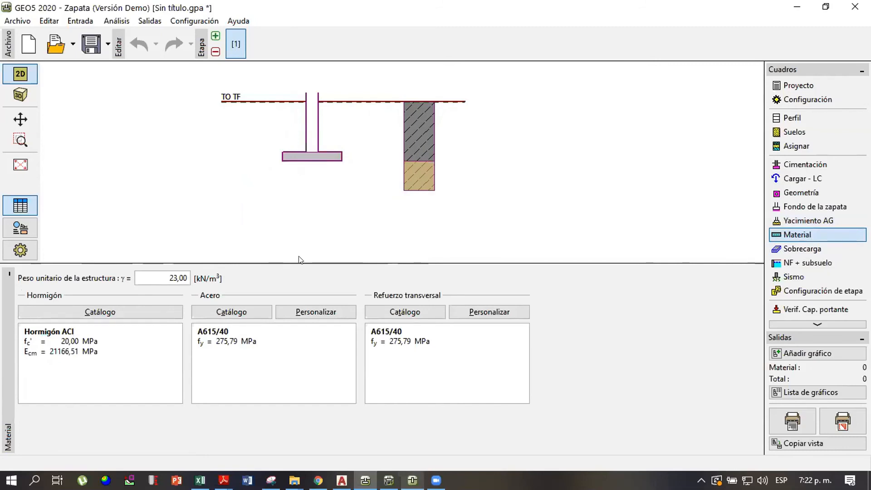
pyautogui.click(812, 249)
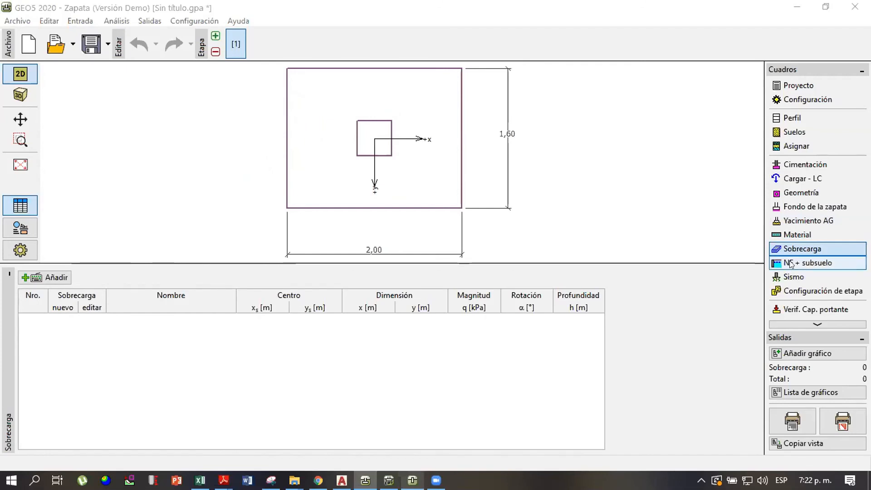
# Enable groundwater in NF + subsuelo and set its depth to 4 m below the natural ground level
pyautogui.click(807, 263)
pyautogui.click(45, 277)
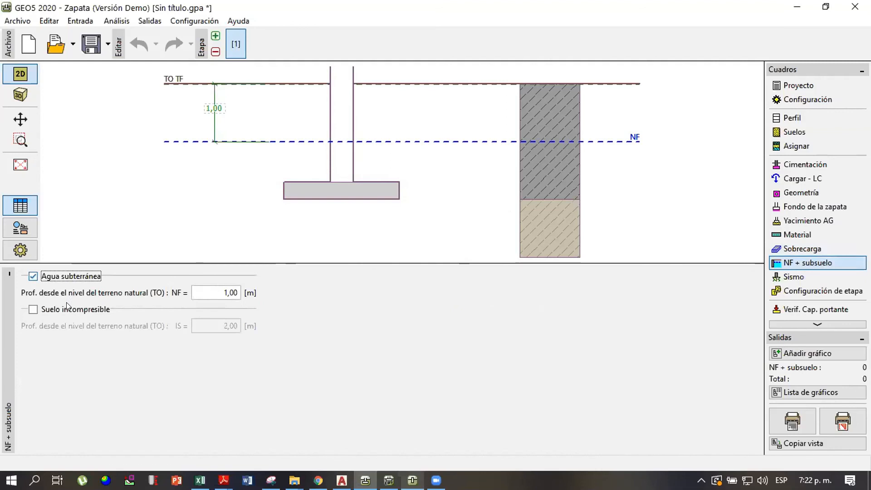
pyautogui.click(210, 292)
pyautogui.write('2')
pyautogui.press('Return')
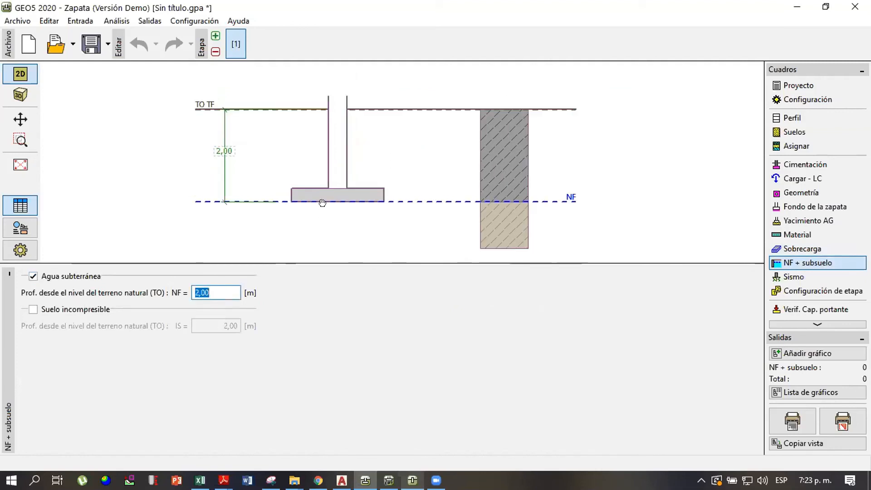
pyautogui.press('BackSpace')
pyautogui.write('4')
pyautogui.press('Return')
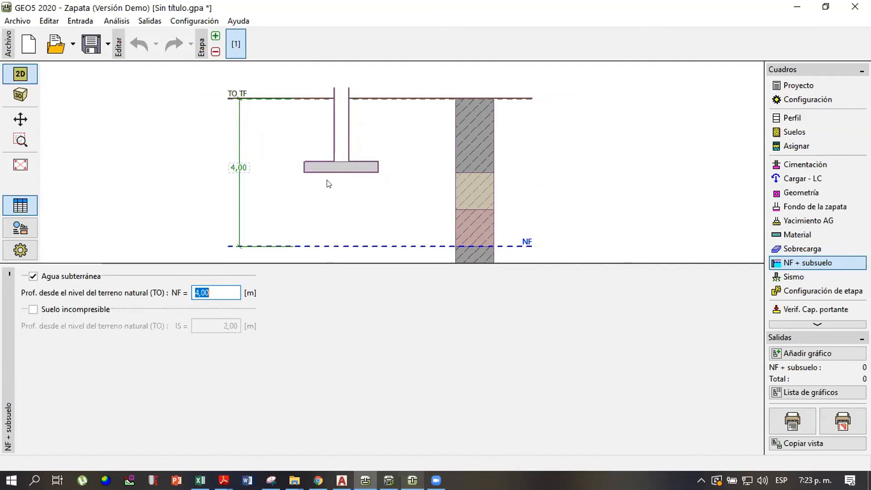
pyautogui.moveTo(382, 215); pyautogui.dragTo(381, 211)
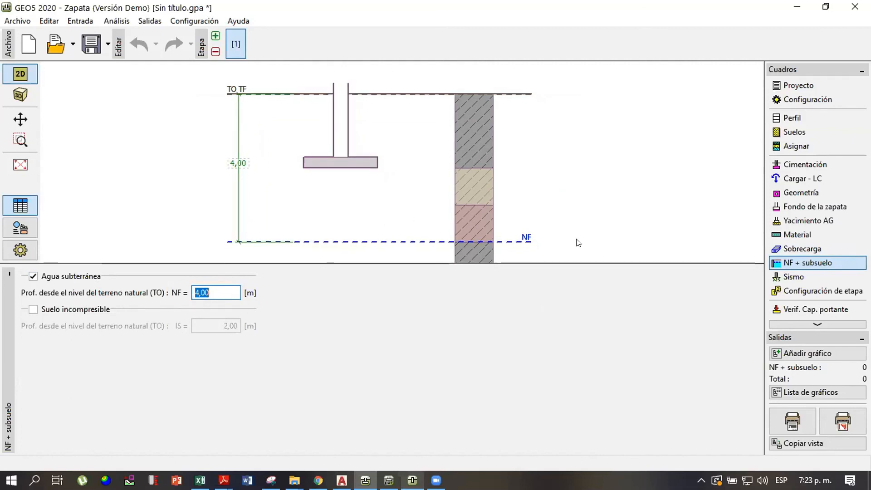
# Review the seismic and stage settings and the footing safety factors for the permanent, transitory, accidental and seismic design situations
pyautogui.click(818, 276)
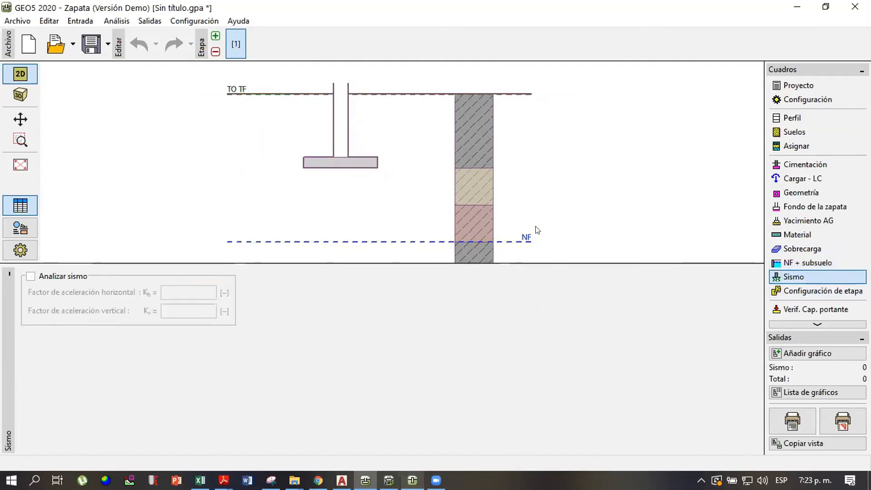
pyautogui.click(818, 291)
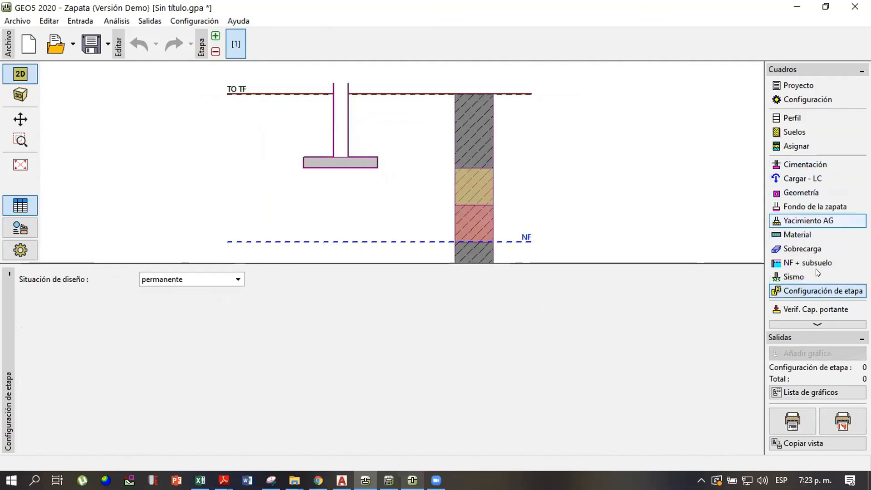
pyautogui.click(807, 100)
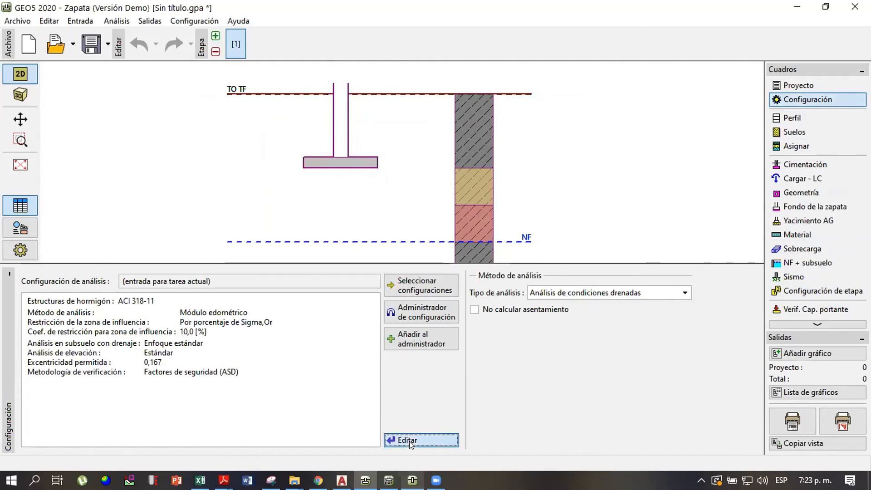
pyautogui.click(411, 441)
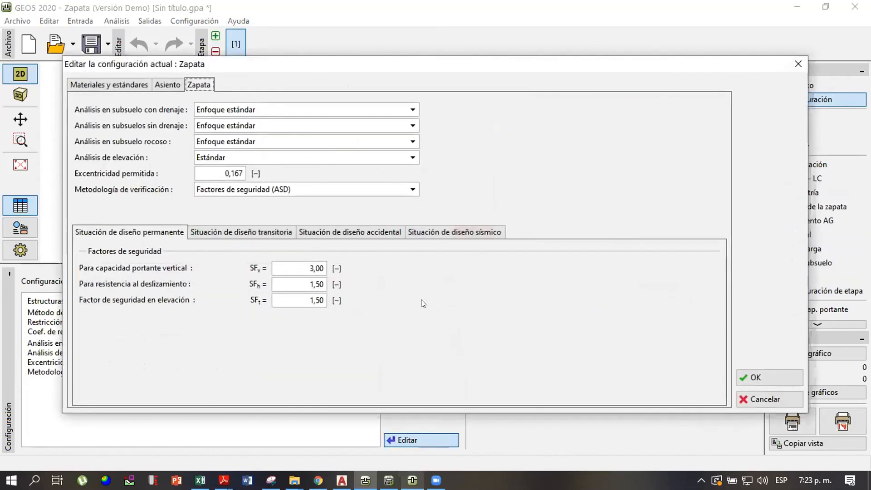
pyautogui.click(248, 233)
pyautogui.click(322, 233)
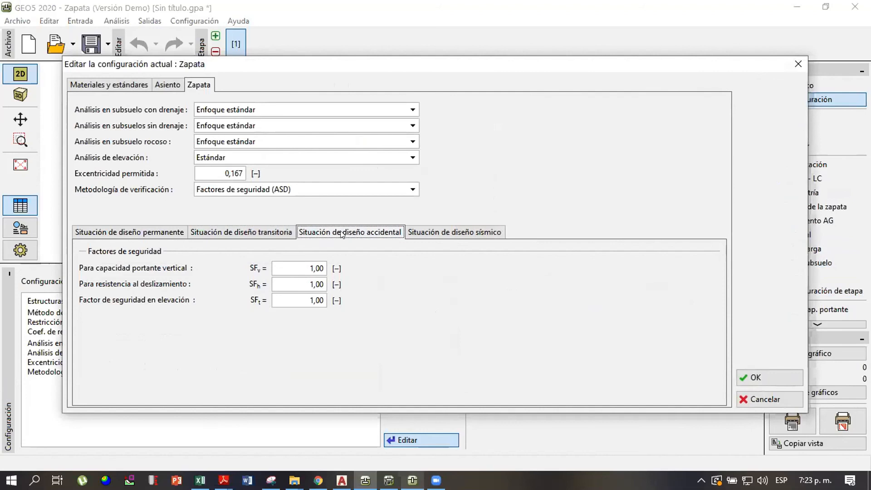
pyautogui.click(442, 235)
pyautogui.click(167, 232)
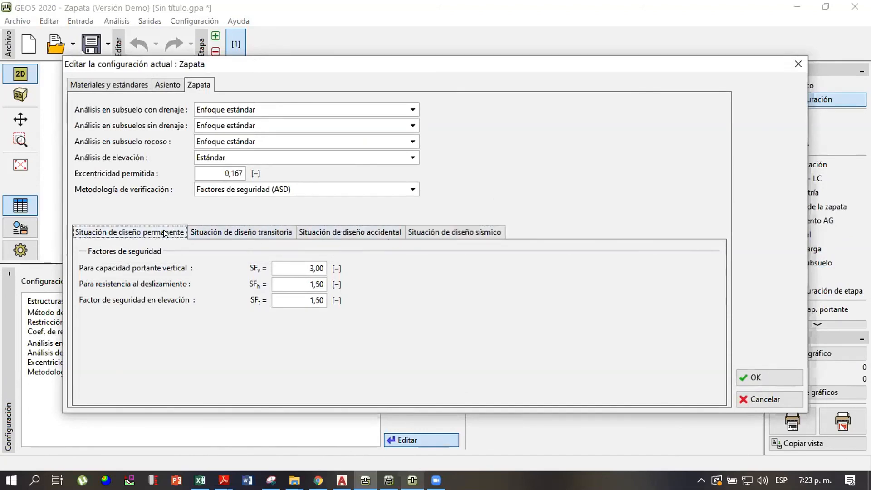
pyautogui.click(210, 233)
pyautogui.click(317, 232)
pyautogui.click(179, 234)
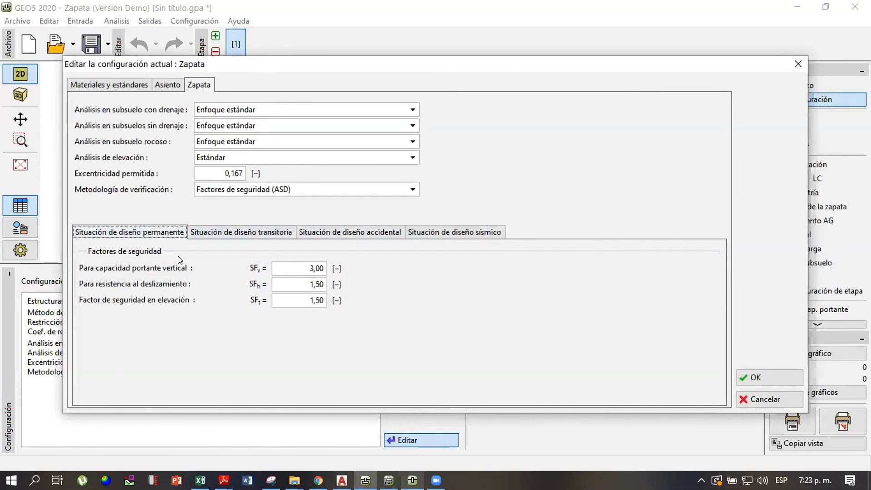
pyautogui.click(778, 378)
# Select permanente as the design situation in the stage configuration
pyautogui.click(808, 291)
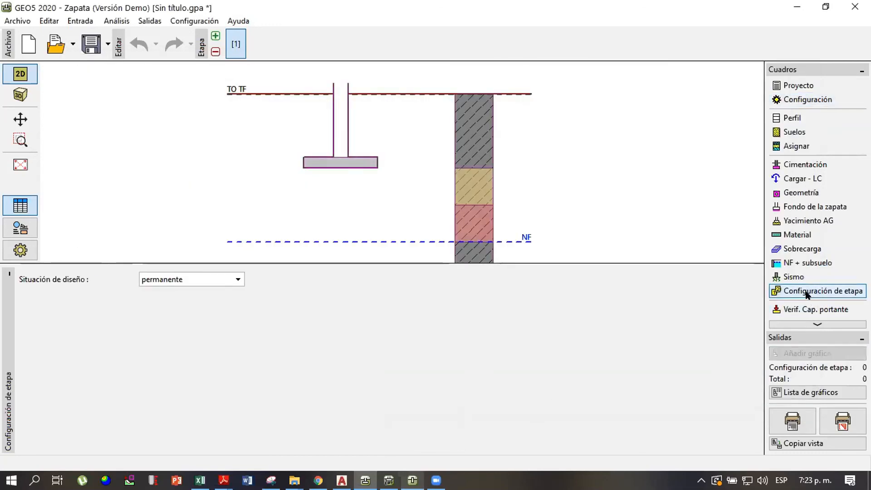
pyautogui.click(179, 279)
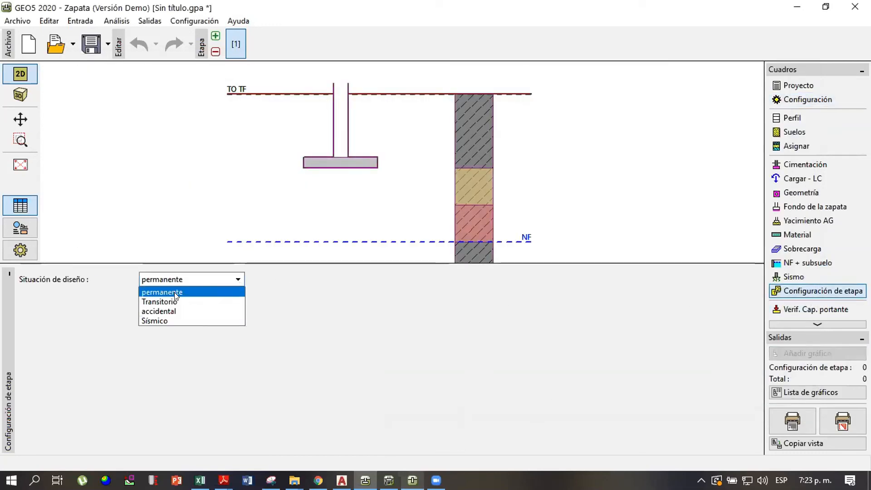
pyautogui.click(177, 293)
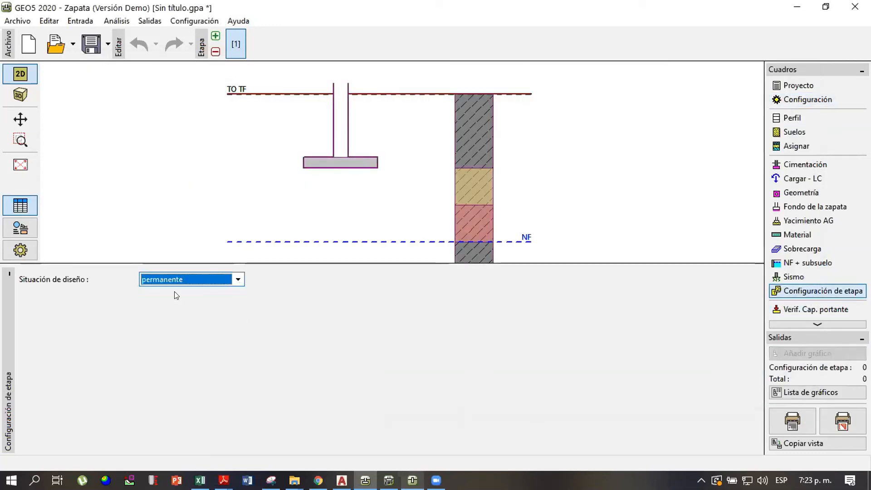
# Open the bearing capacity verification and examine its vertical, eccentricity and horizontal results in an enlarged results area
pyautogui.click(836, 325)
pyautogui.click(836, 324)
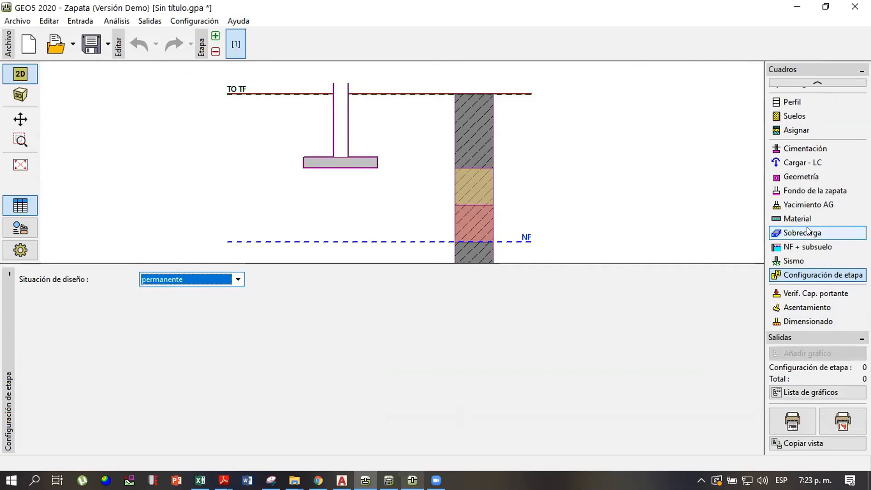
pyautogui.click(822, 292)
pyautogui.scroll(-3, 641, 204)
pyautogui.scroll(3, 641, 204)
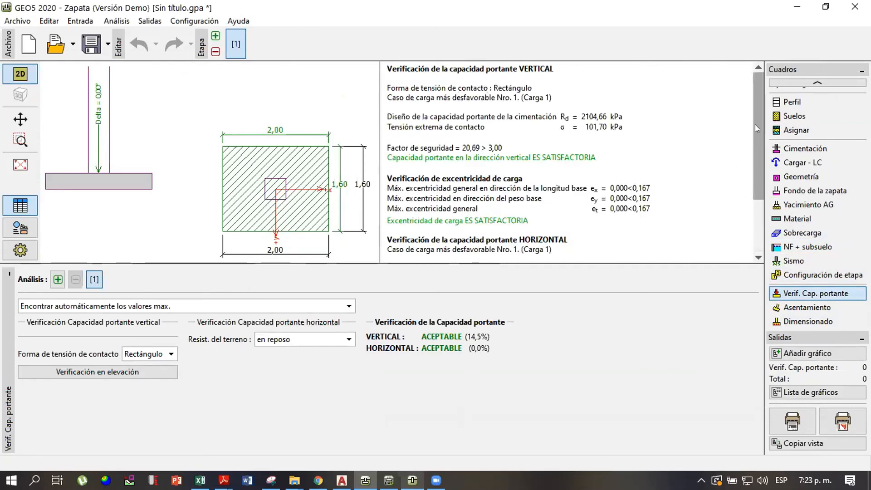
pyautogui.moveTo(411, 263); pyautogui.dragTo(410, 291)
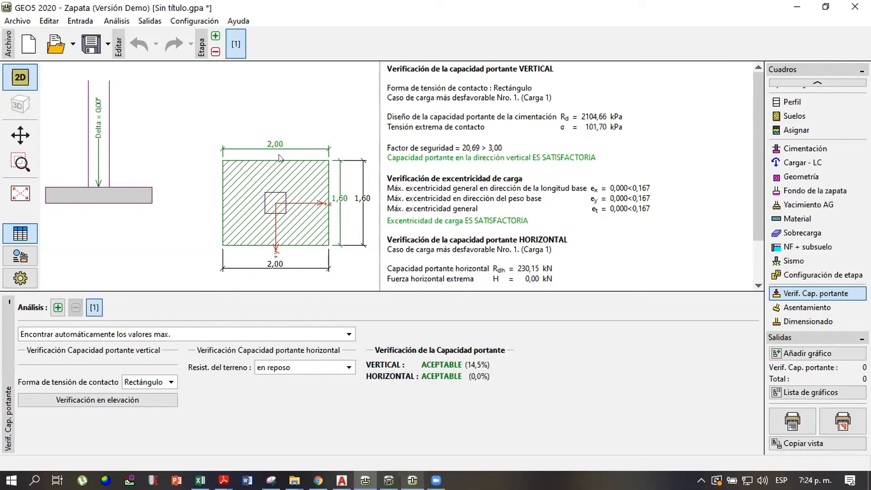
# Examine the safety factor and the design bearing capacity in the vertical verification results
pyautogui.moveTo(387, 148); pyautogui.dragTo(478, 145)
pyautogui.doubleClick(475, 144)
pyautogui.doubleClick(486, 144)
pyautogui.doubleClick(461, 144)
pyautogui.moveTo(388, 112); pyautogui.dragTo(618, 110)
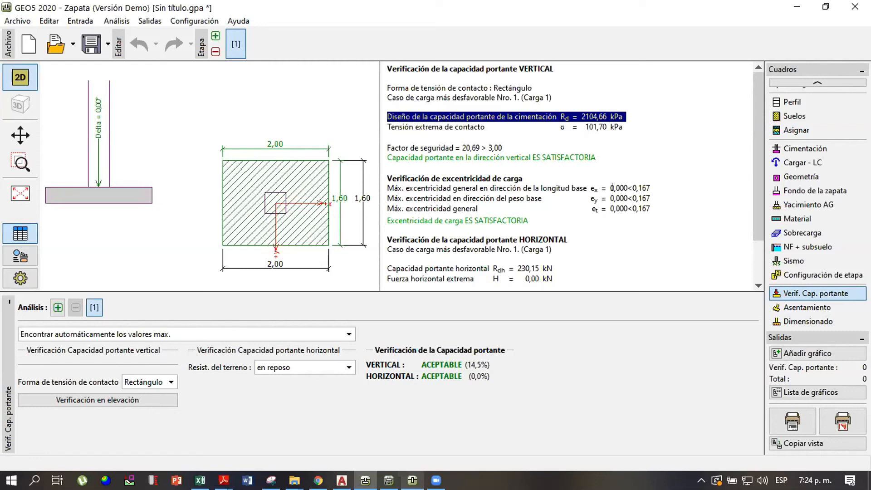
# Review the applied loads and examine the eccentricity and horizontal results of the bearing capacity verification
pyautogui.click(780, 164)
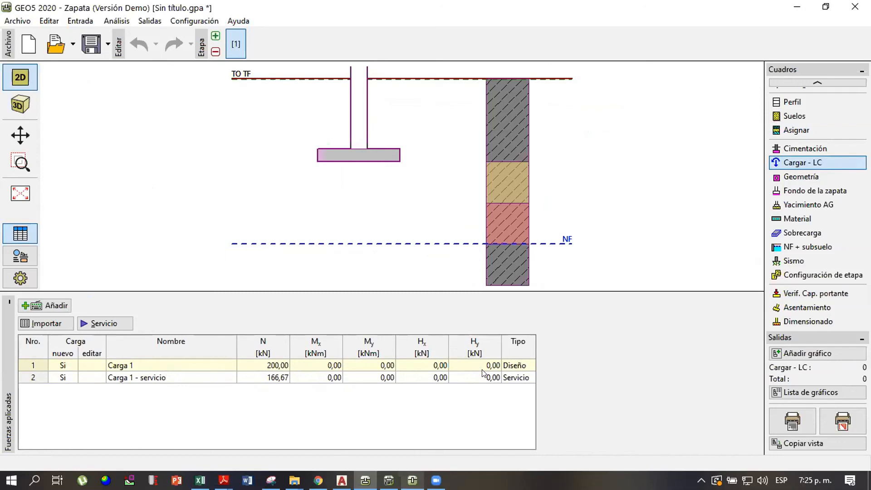
pyautogui.click(797, 295)
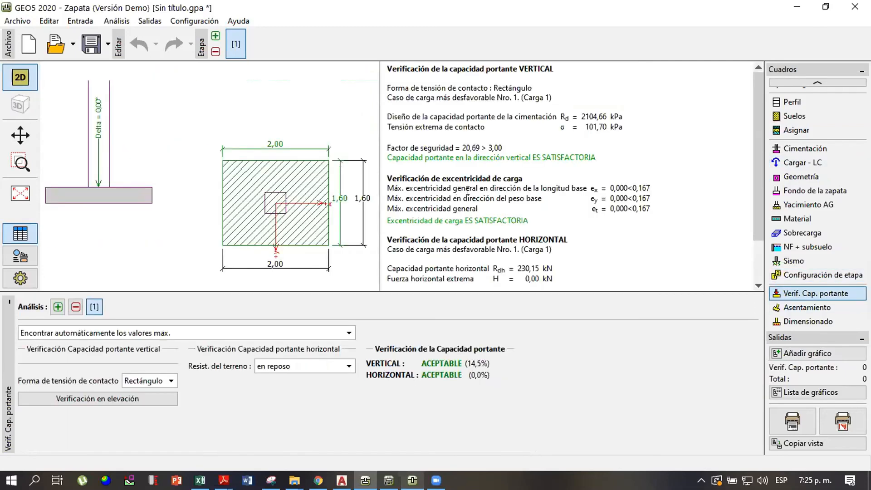
pyautogui.doubleClick(541, 187)
pyautogui.doubleClick(592, 198)
pyautogui.moveTo(387, 209); pyautogui.dragTo(451, 209)
pyautogui.click(543, 212)
pyautogui.moveTo(609, 184); pyautogui.dragTo(654, 195)
pyautogui.moveTo(754, 128); pyautogui.dragTo(757, 152)
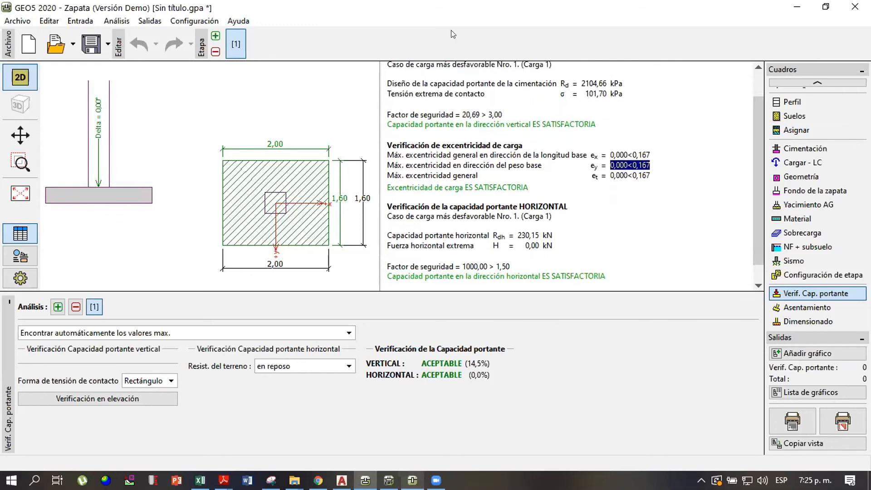
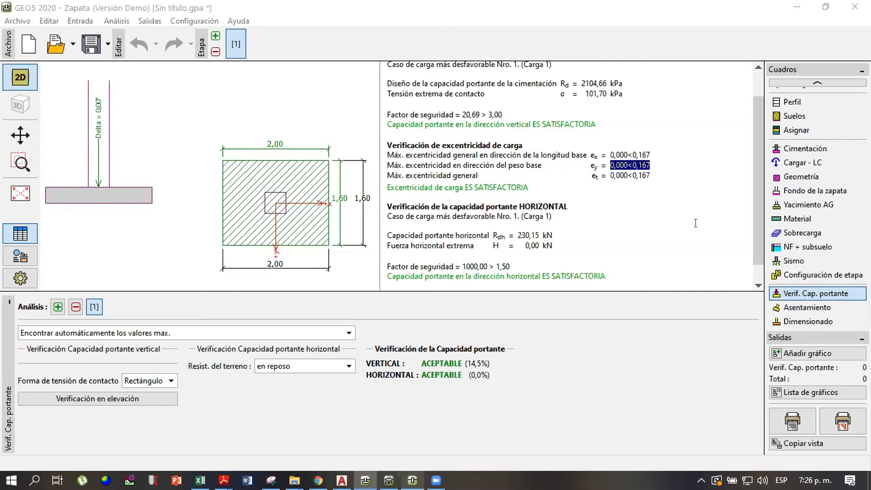
# Set the footing to 1 m by 1 m with a column width cx of 0.3 m and rerun the bearing capacity verification
pyautogui.click(811, 178)
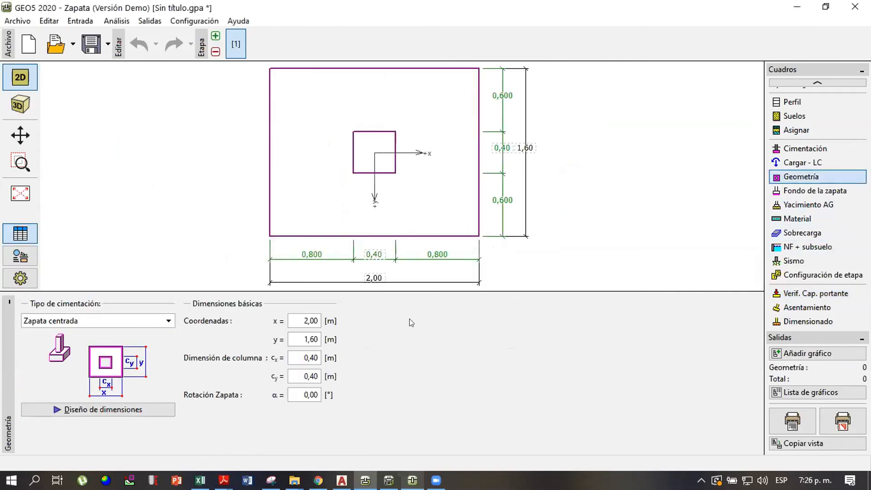
pyautogui.doubleClick(306, 317)
pyautogui.write('1')
pyautogui.press('Tab')
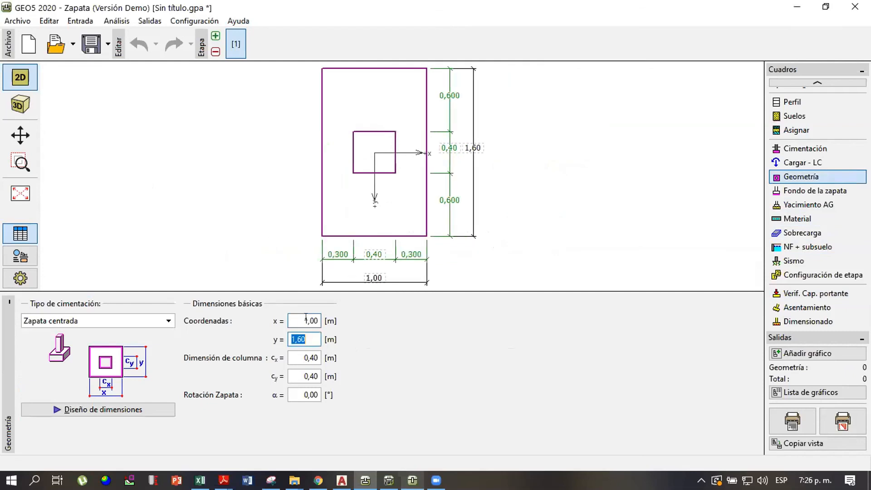
pyautogui.write('1')
pyautogui.press('Tab')
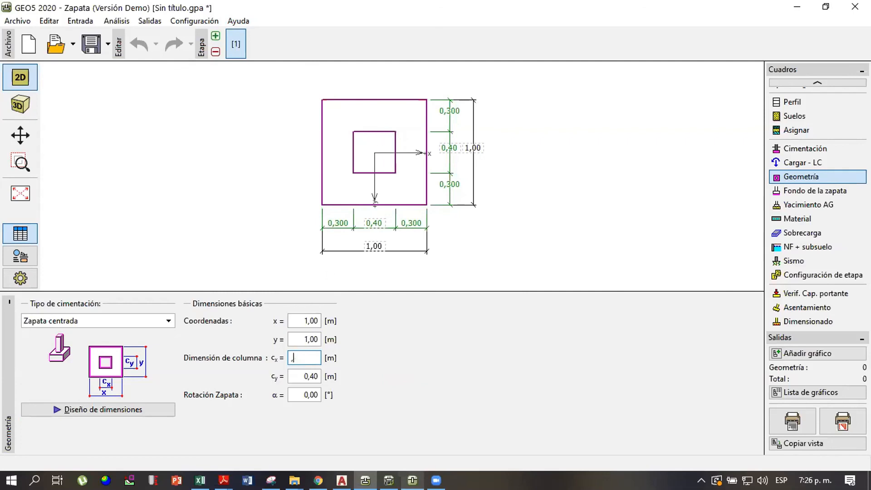
pyautogui.write('3')
pyautogui.press('Tab')
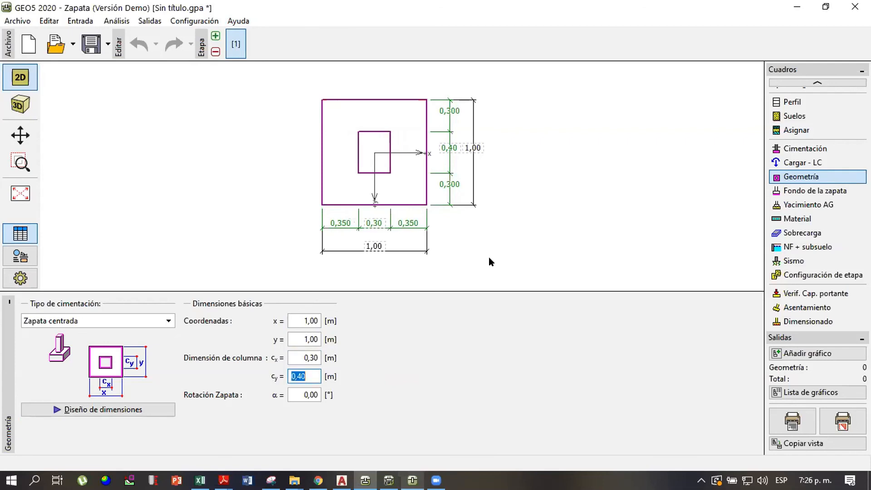
pyautogui.click(789, 293)
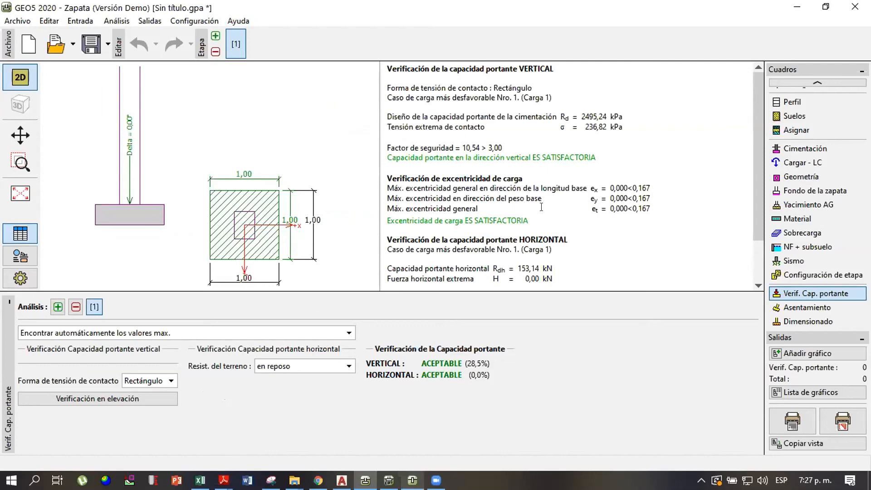
# Review the axial forces of Carga 1 and its service load
pyautogui.click(799, 169)
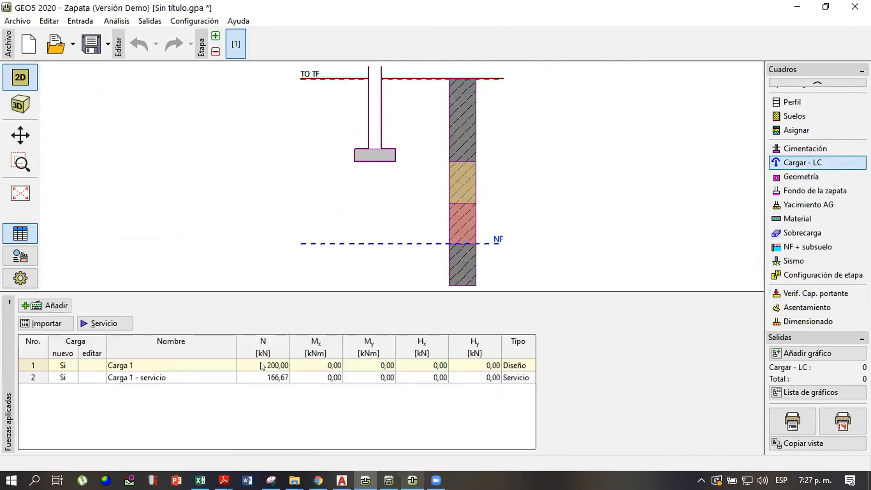
pyautogui.click(261, 363)
pyautogui.click(262, 375)
pyautogui.click(268, 367)
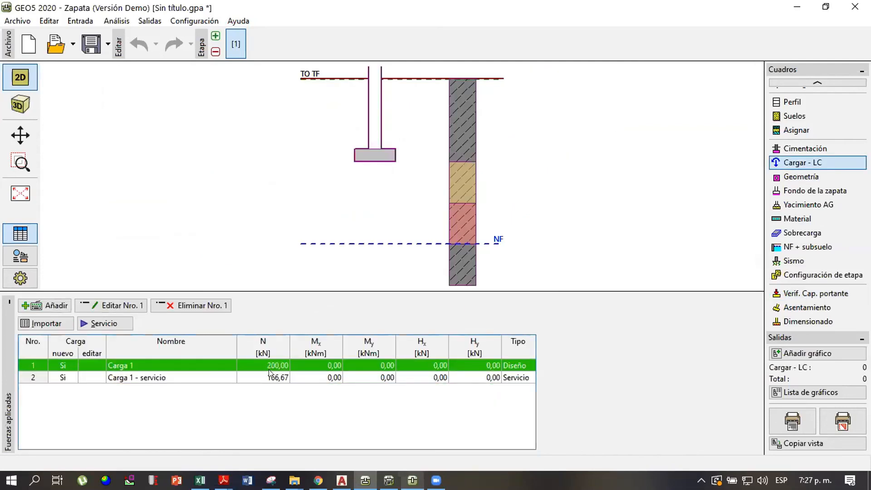
# Review the design situation and inspect the footing against the soil layers of the profile
pyautogui.click(811, 274)
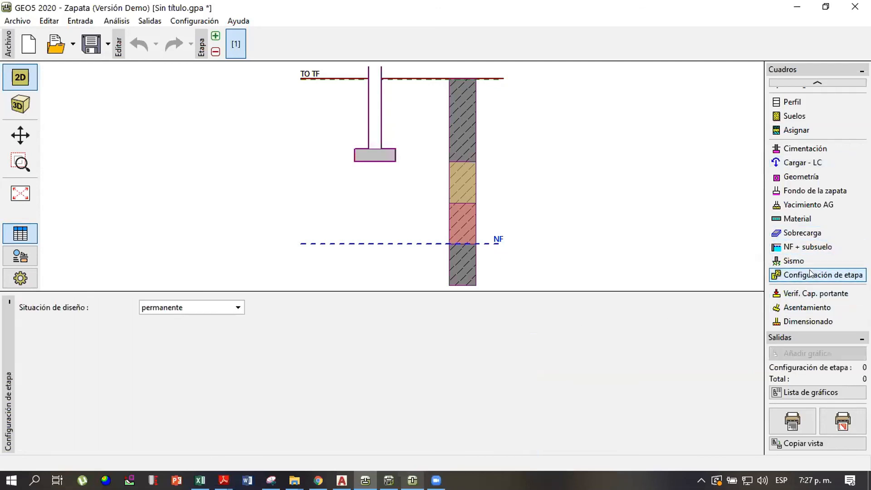
pyautogui.click(811, 150)
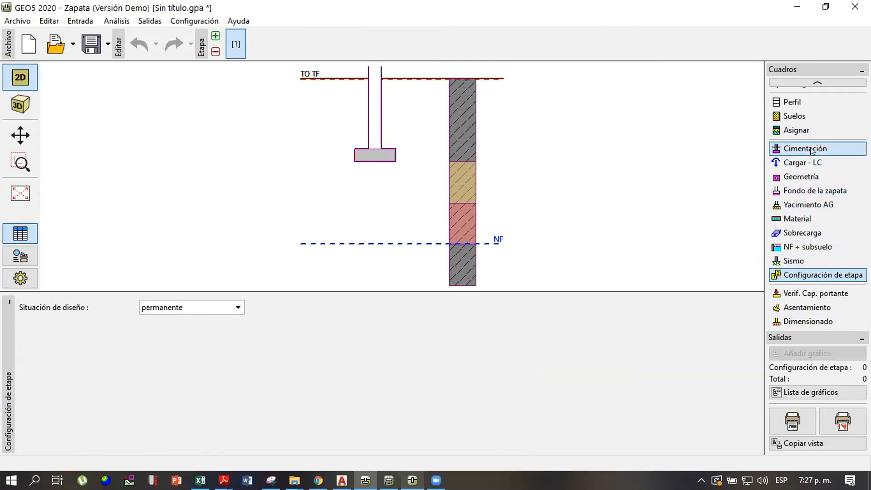
pyautogui.click(804, 117)
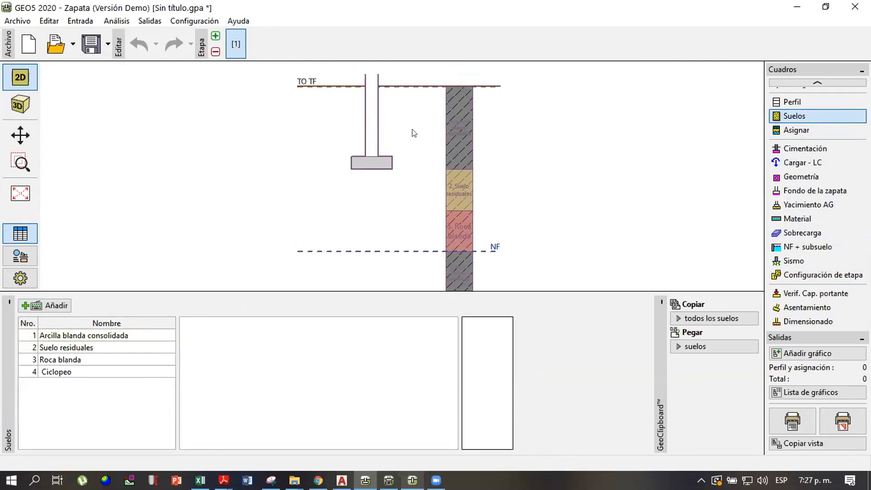
pyautogui.scroll(2, 412, 131)
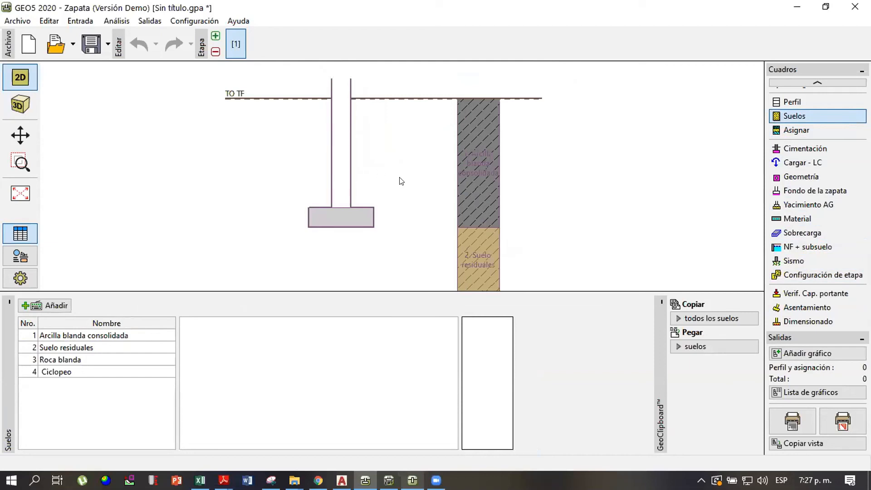
pyautogui.scroll(-2, 399, 179)
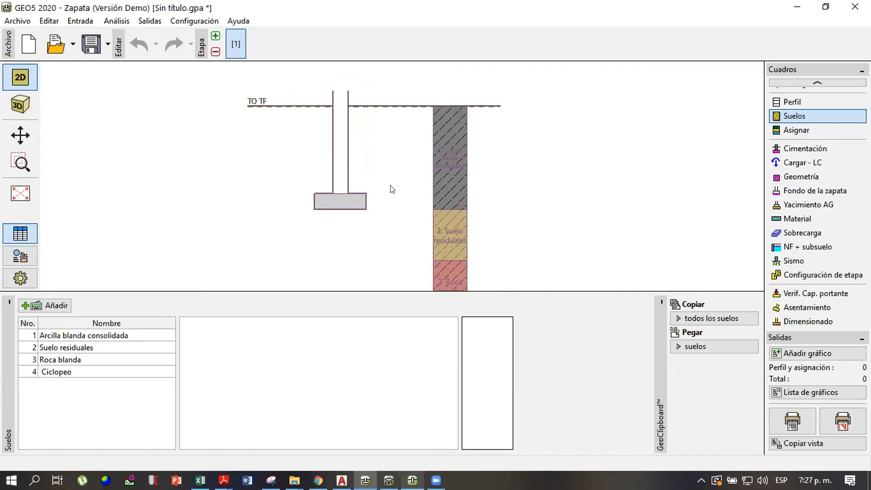
pyautogui.scroll(1, 399, 181)
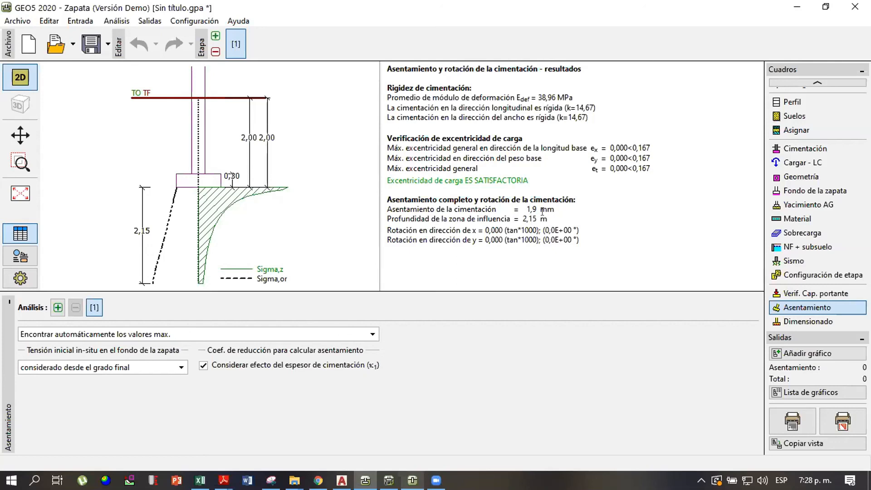
# Open the settlement analysis and examine the footing's settlement, influence zone depth and rotation
pyautogui.moveTo(542, 210); pyautogui.dragTo(544, 220)
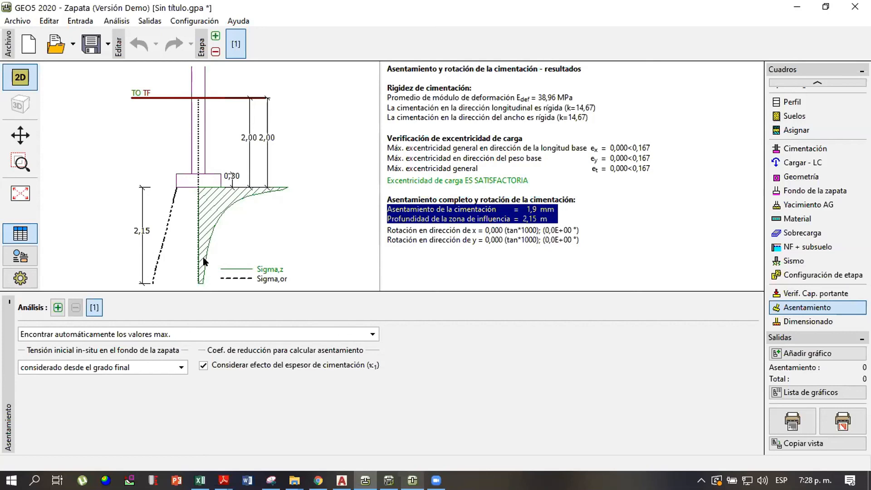
pyautogui.doubleClick(492, 231)
pyautogui.moveTo(538, 219); pyautogui.dragTo(521, 214)
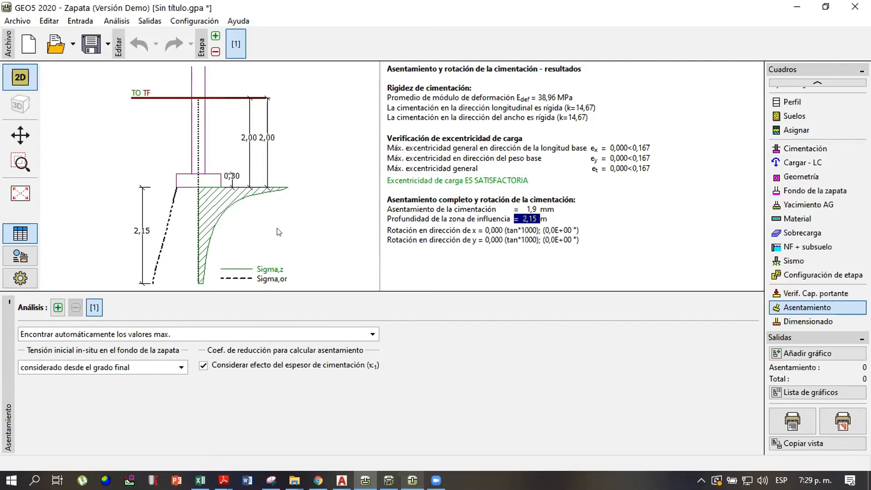
# Try No se considera for the initial in-situ stress at the footing bottom and restore considerado desde el grado final
pyautogui.click(150, 366)
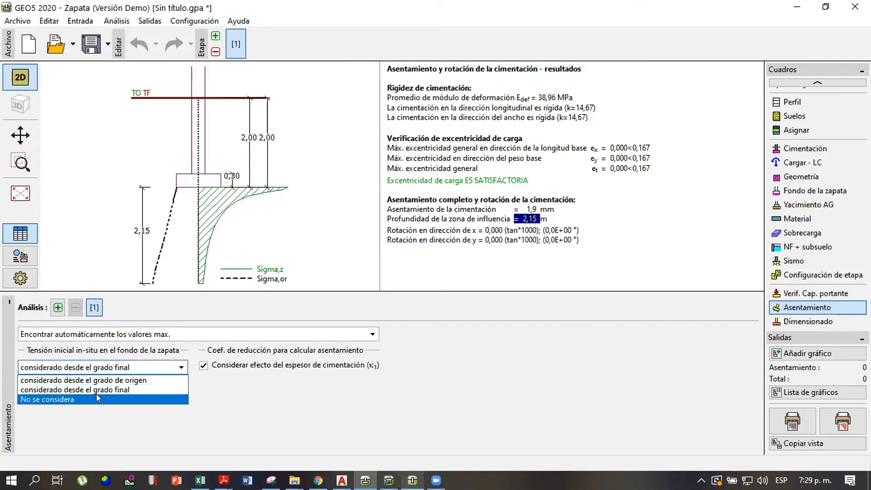
pyautogui.click(97, 394)
pyautogui.click(126, 367)
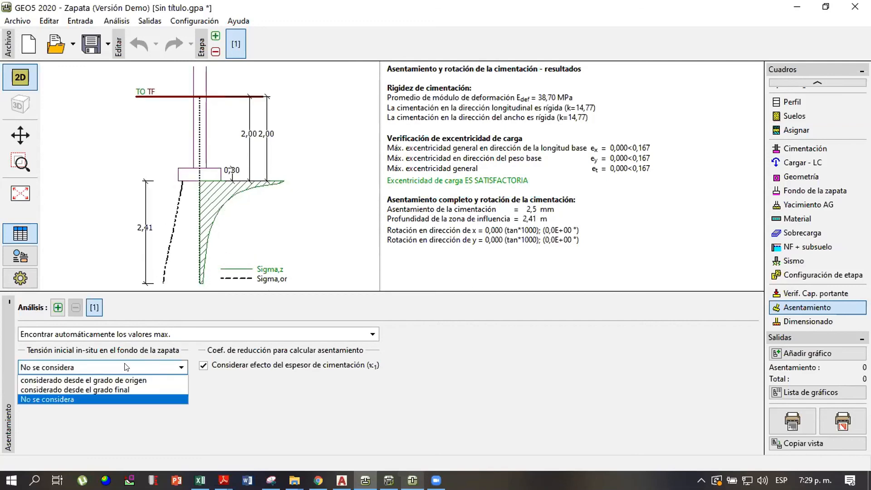
pyautogui.click(106, 390)
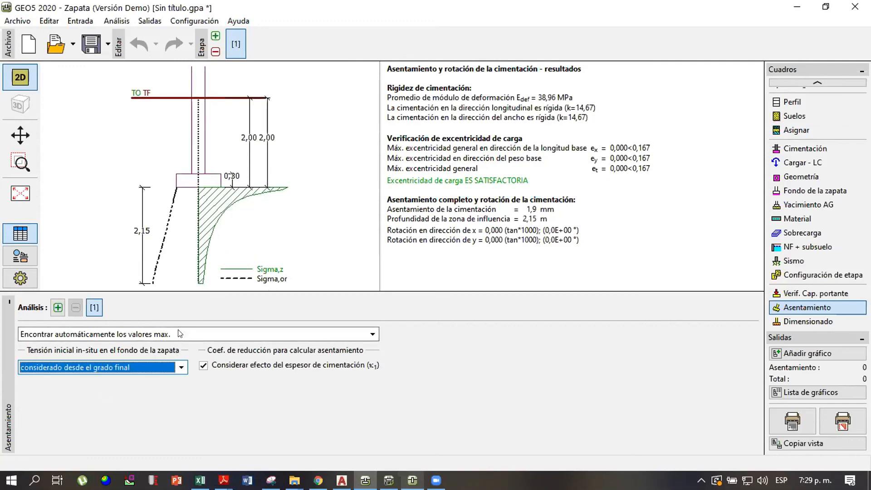
# Review the load case choices of the settlement analysis, keeping Encontrar automáticamente los valores max
pyautogui.click(197, 329)
pyautogui.click(205, 308)
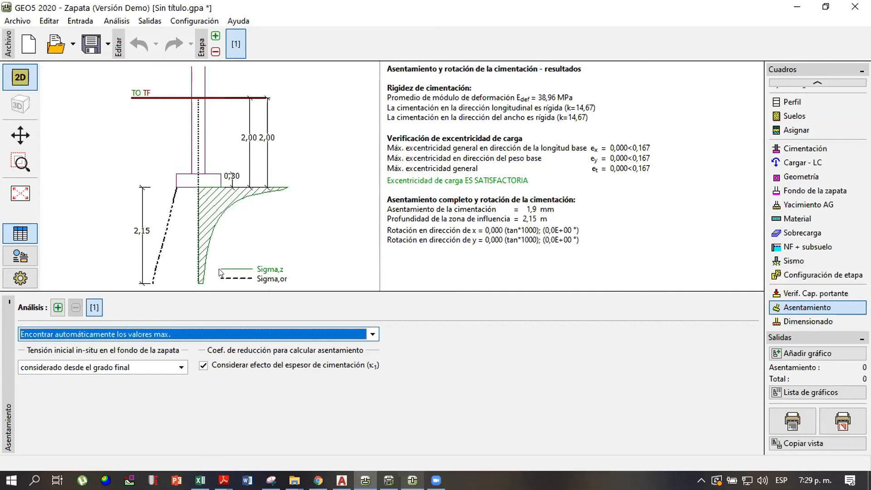
pyautogui.click(176, 333)
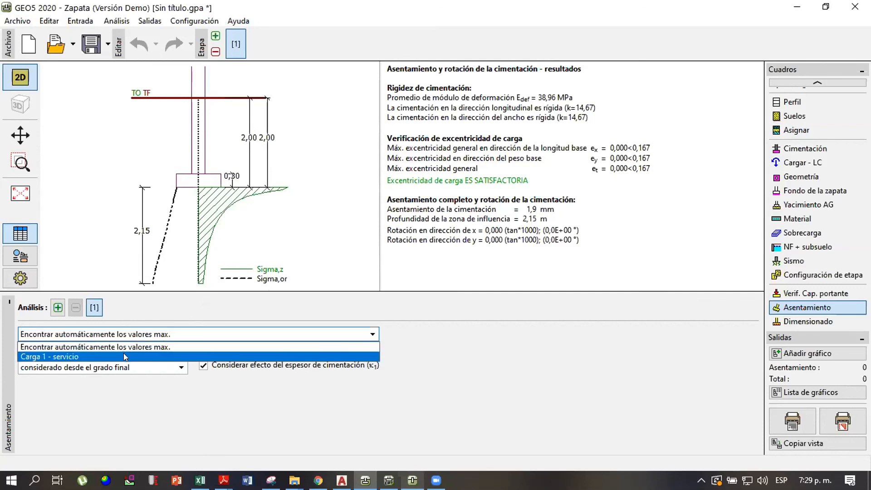
pyautogui.click(195, 302)
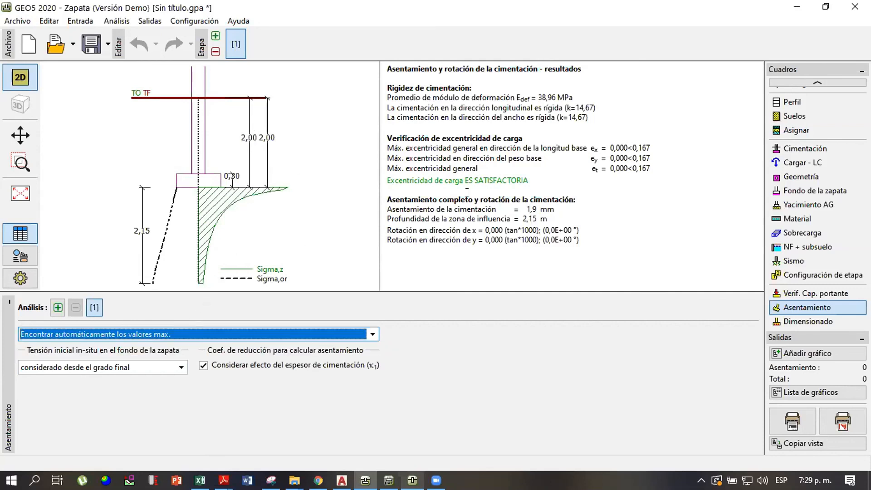
pyautogui.click(203, 332)
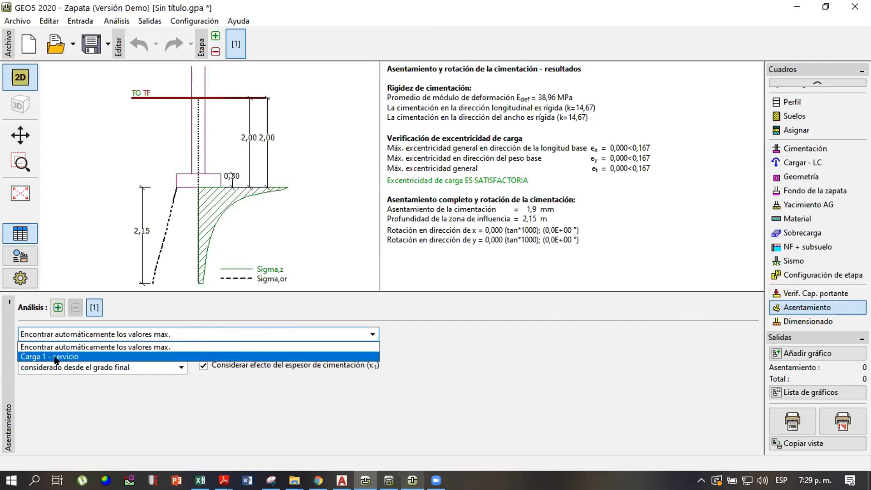
pyautogui.click(74, 346)
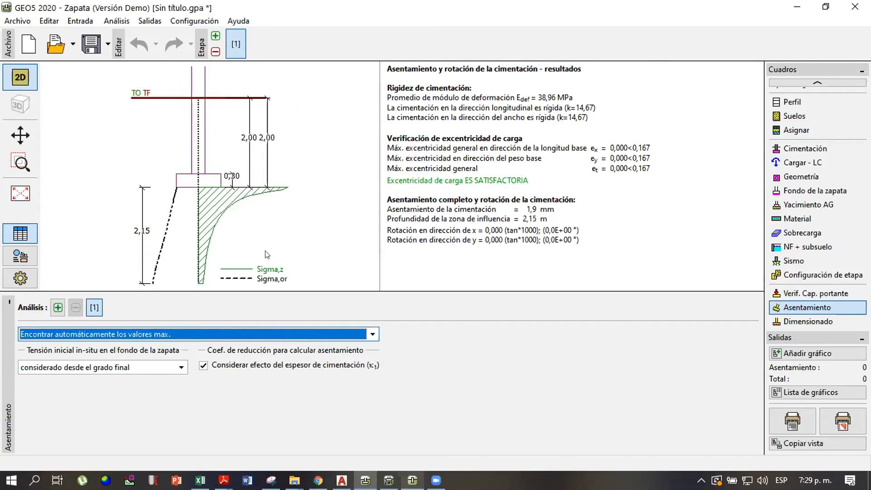
# Review the footing's reinforcement dimensioning and return to the bearing capacity verification
pyautogui.click(441, 35)
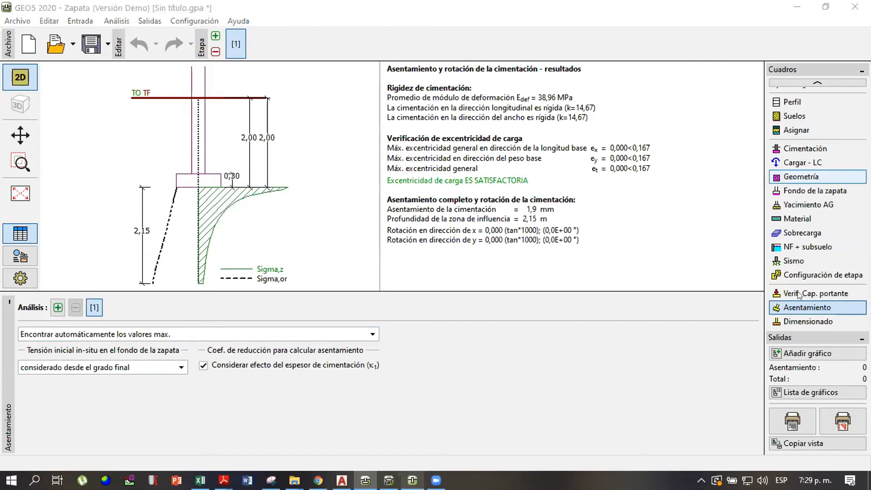
pyautogui.click(807, 321)
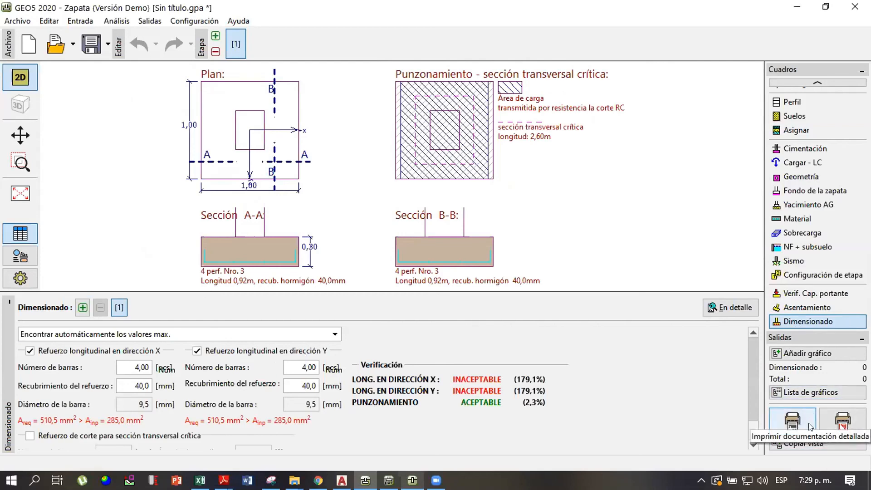
pyautogui.click(820, 294)
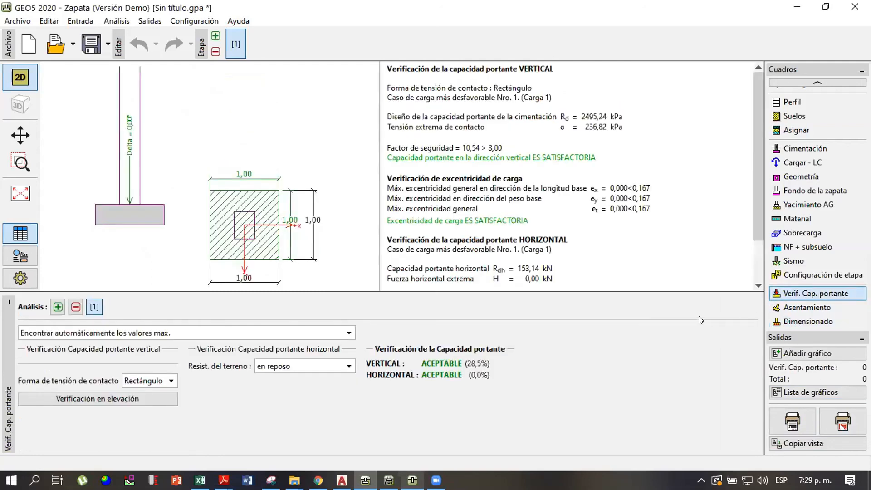